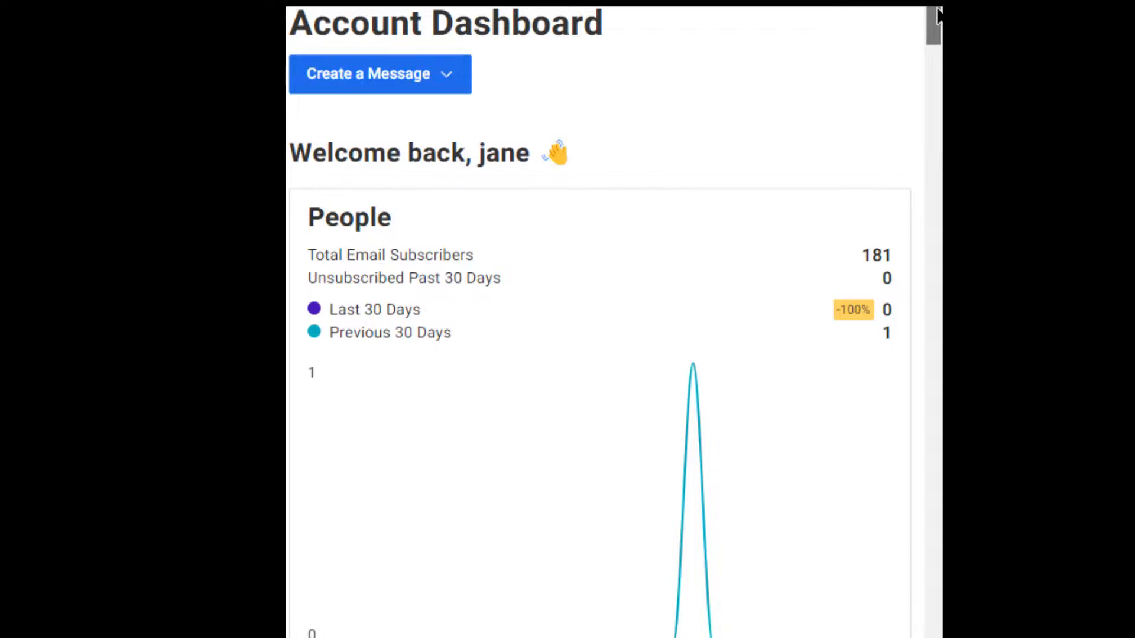
Scroll the dashboard, glance at the subscriber list picker, and open the main navigation menu.
drag(937, 10, 938, 107)
scroll(598, 320, down, 3)
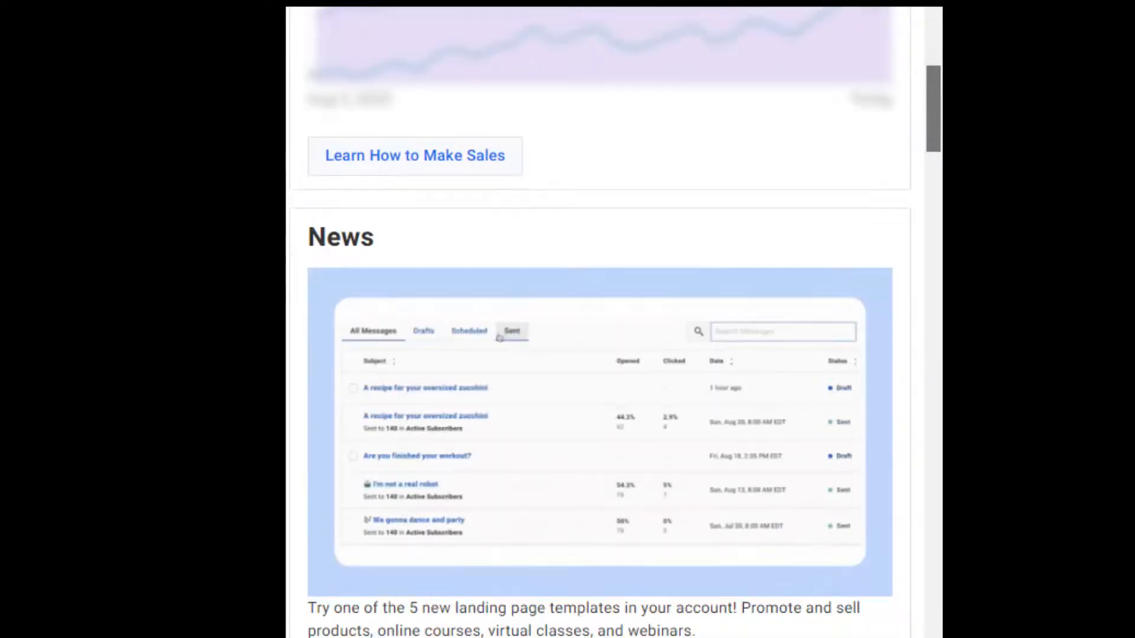
scroll(598, 319, down, 3)
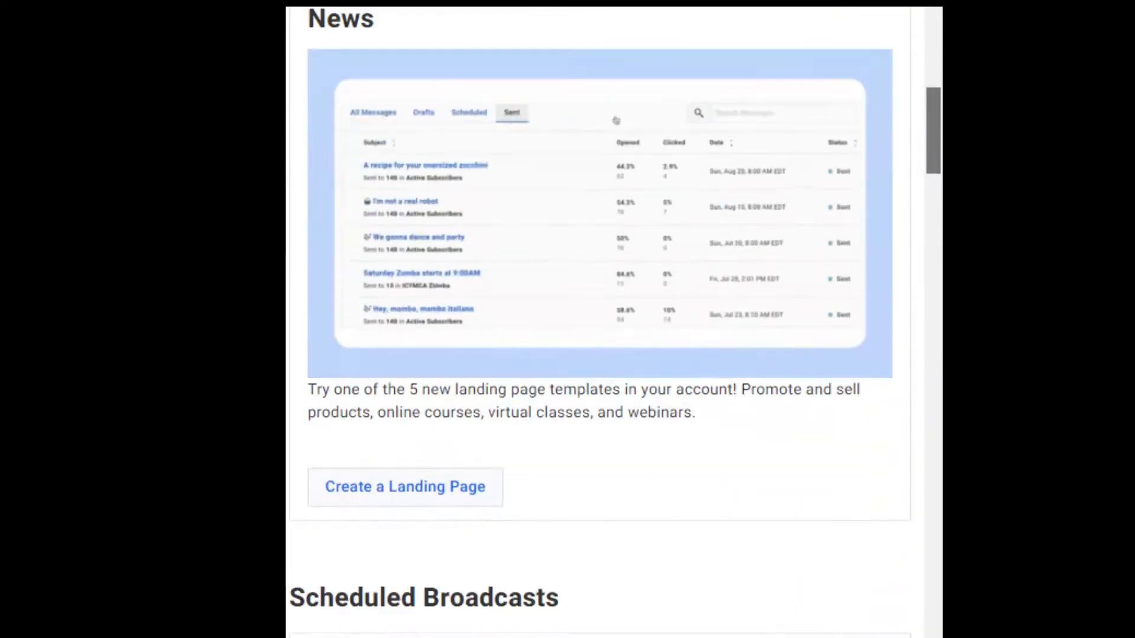
scroll(599, 319, up, 10)
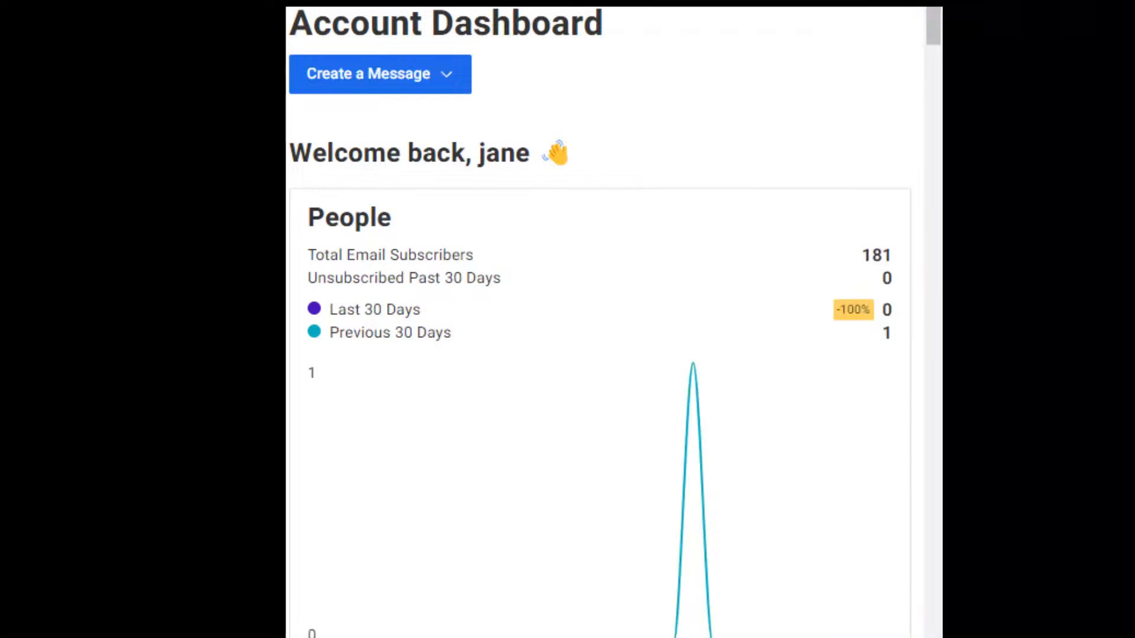
click(294, 12)
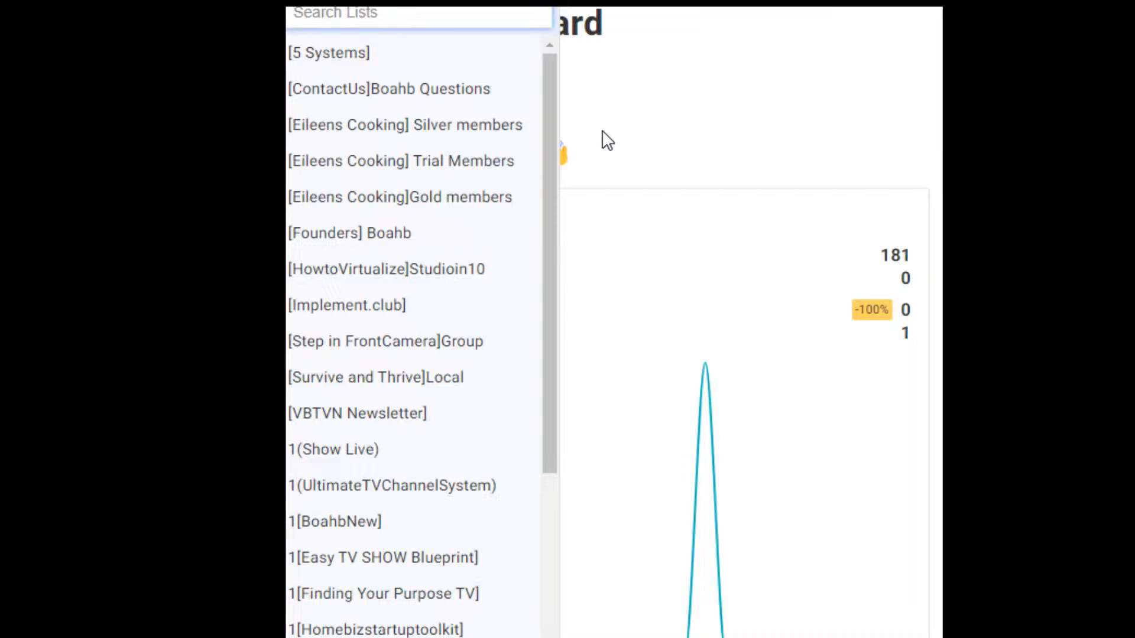
click(611, 82)
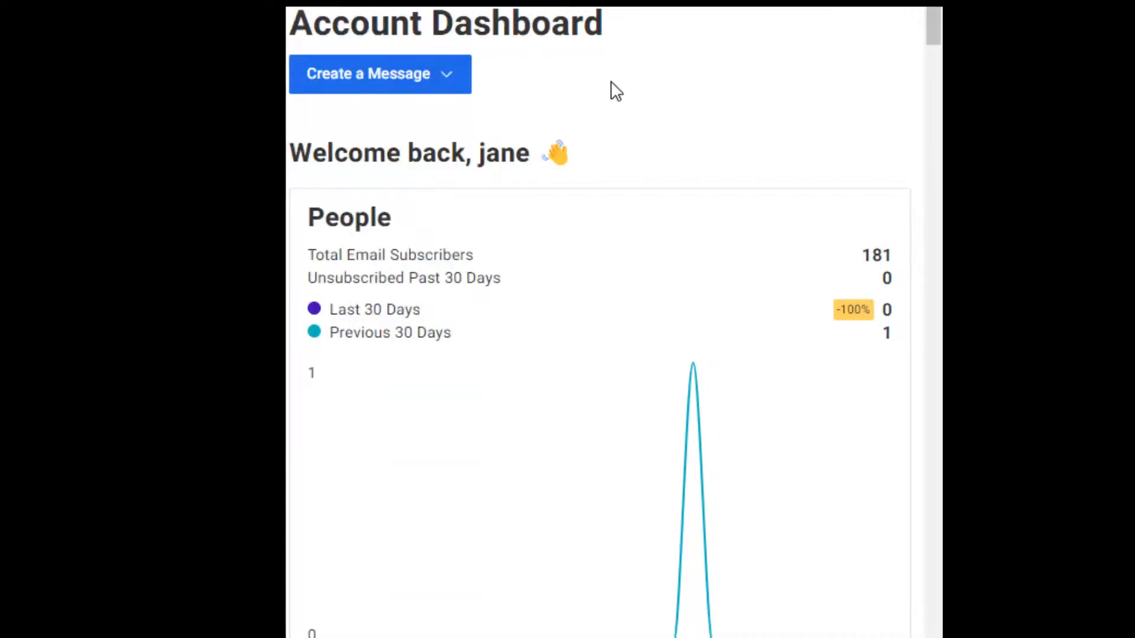
click(893, 8)
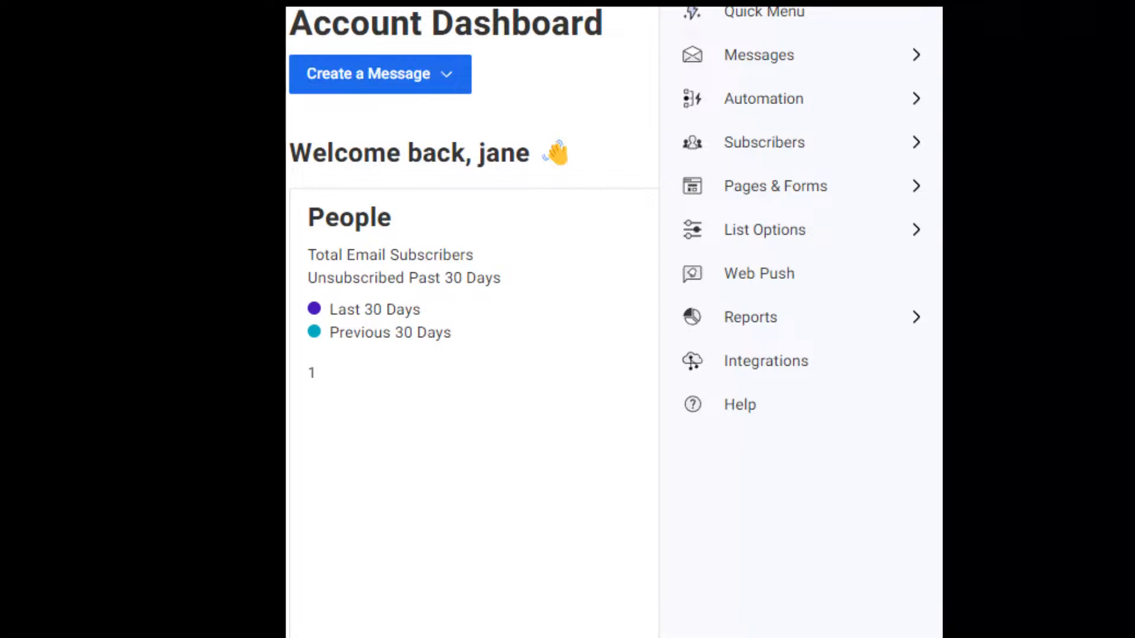
Check the empty Messages > Drafts page and its message types, then go to Landing Pages.
click(789, 59)
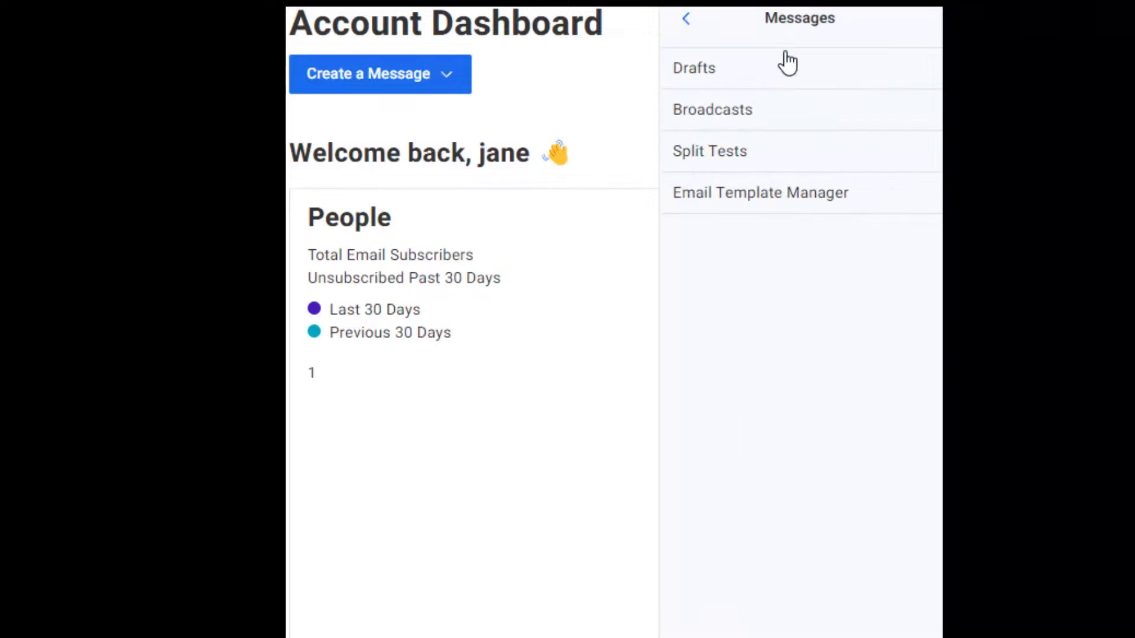
click(706, 80)
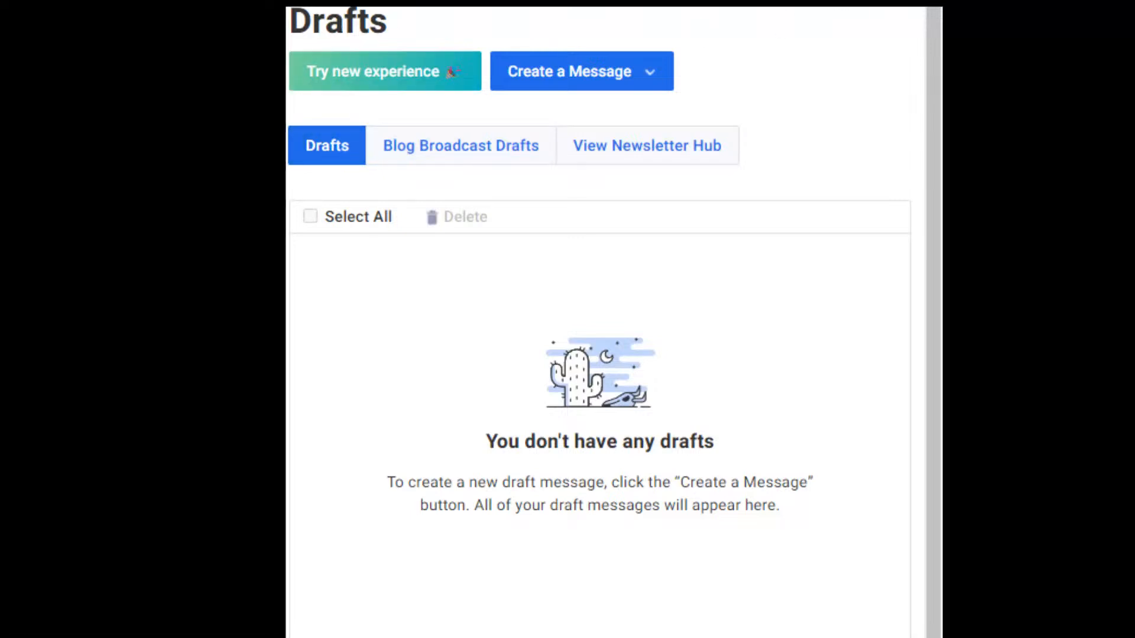
click(659, 79)
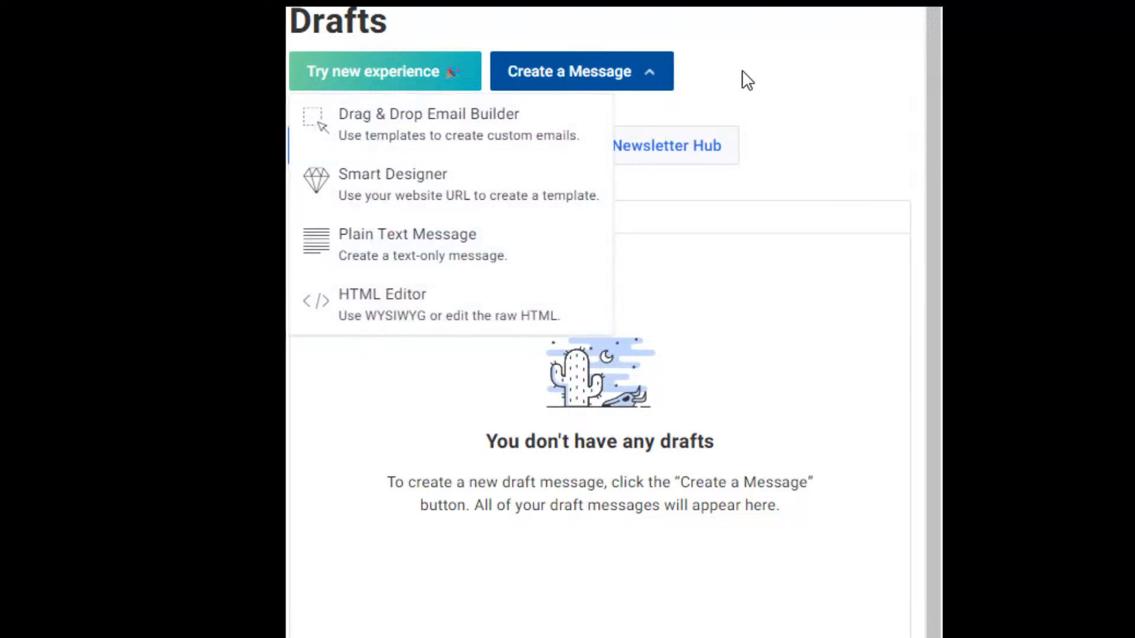
click(802, 76)
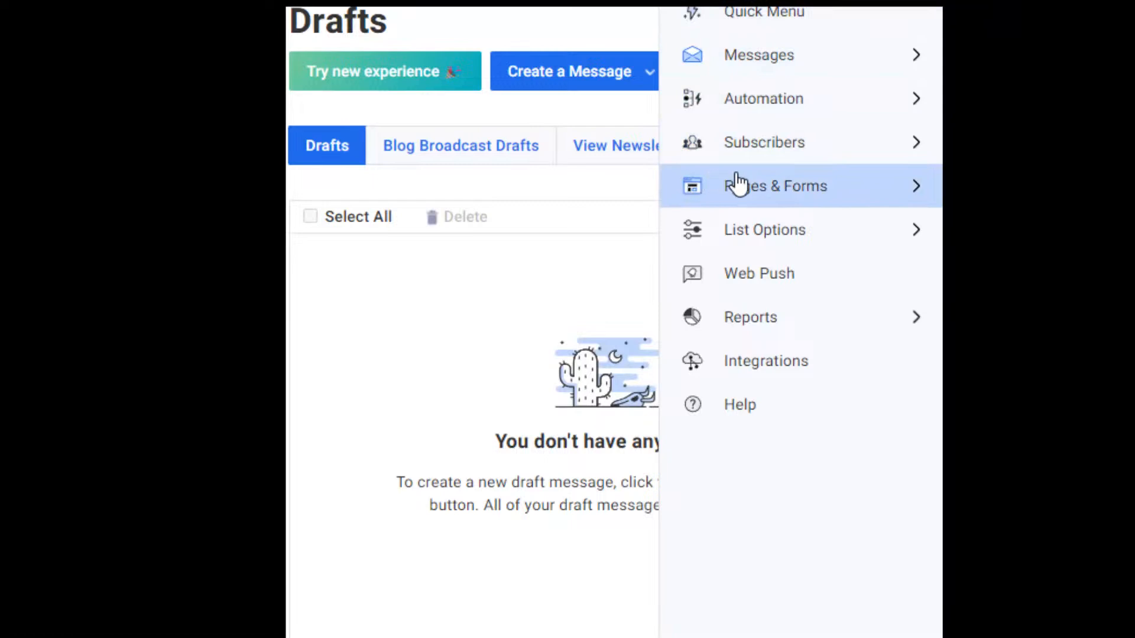
click(918, 194)
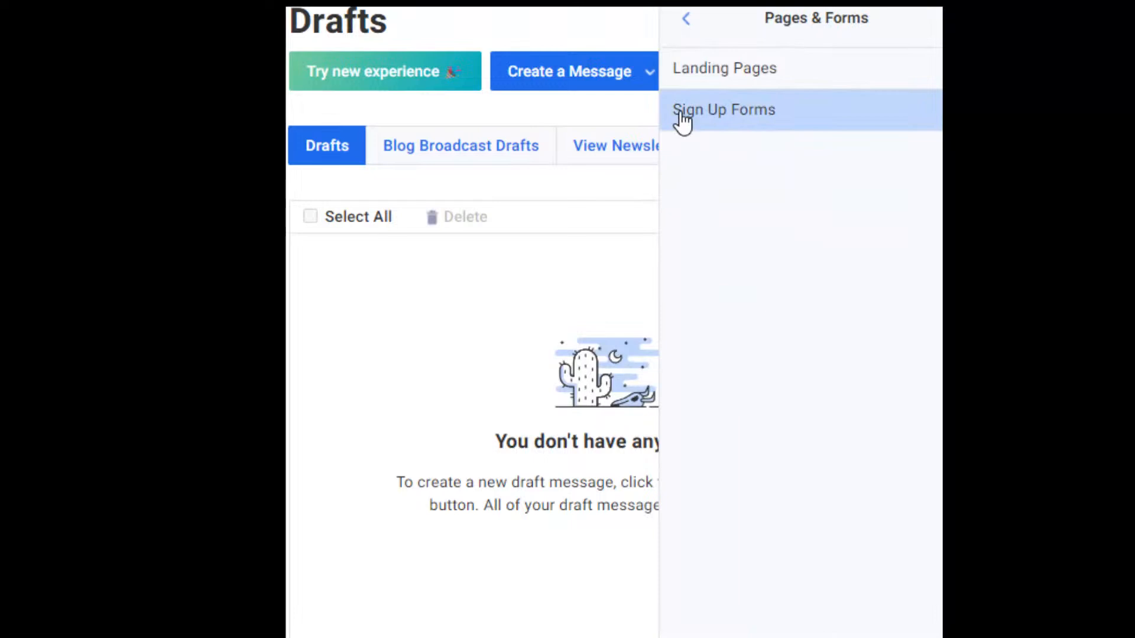
click(707, 81)
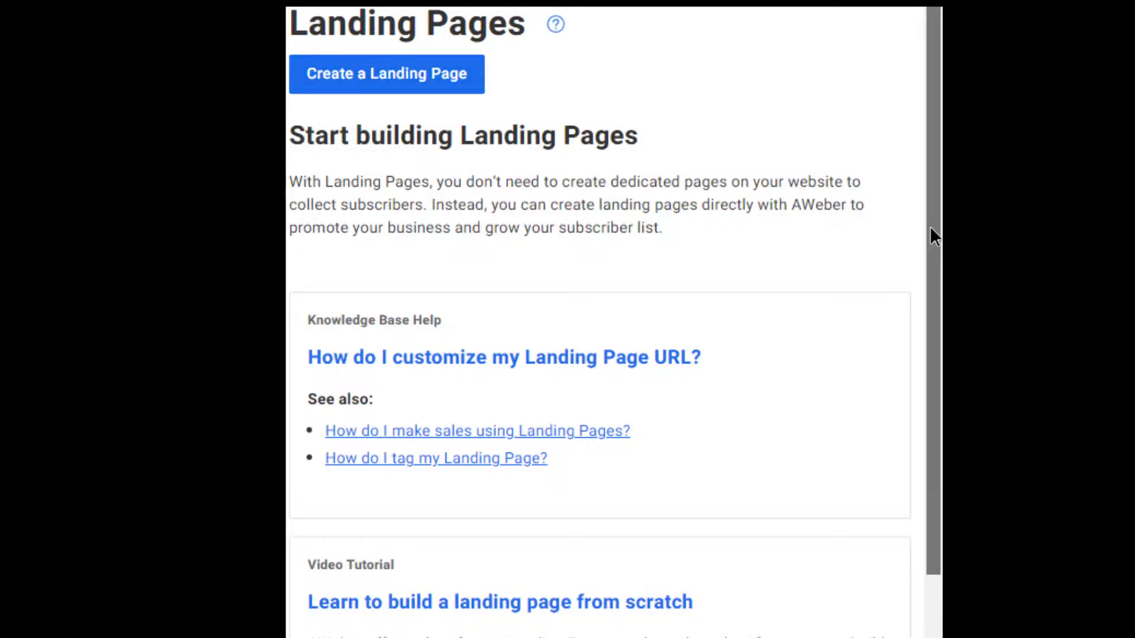
Scroll the Landing Pages intro, then go to Pages & Forms > Sign Up Forms.
drag(930, 228, 930, 262)
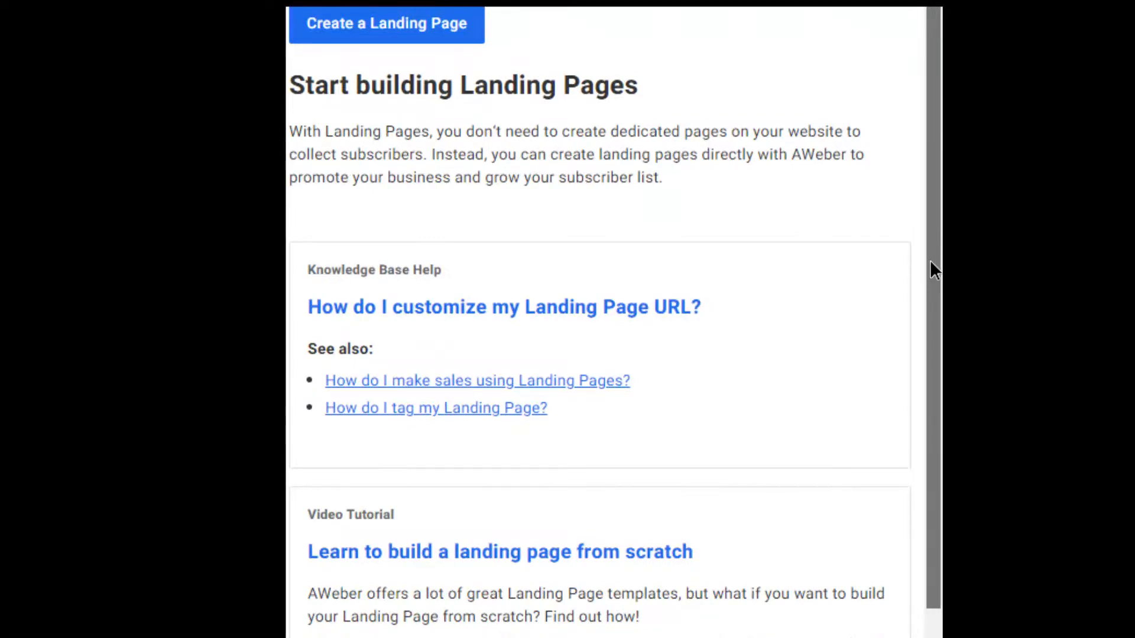
drag(930, 261, 937, 545)
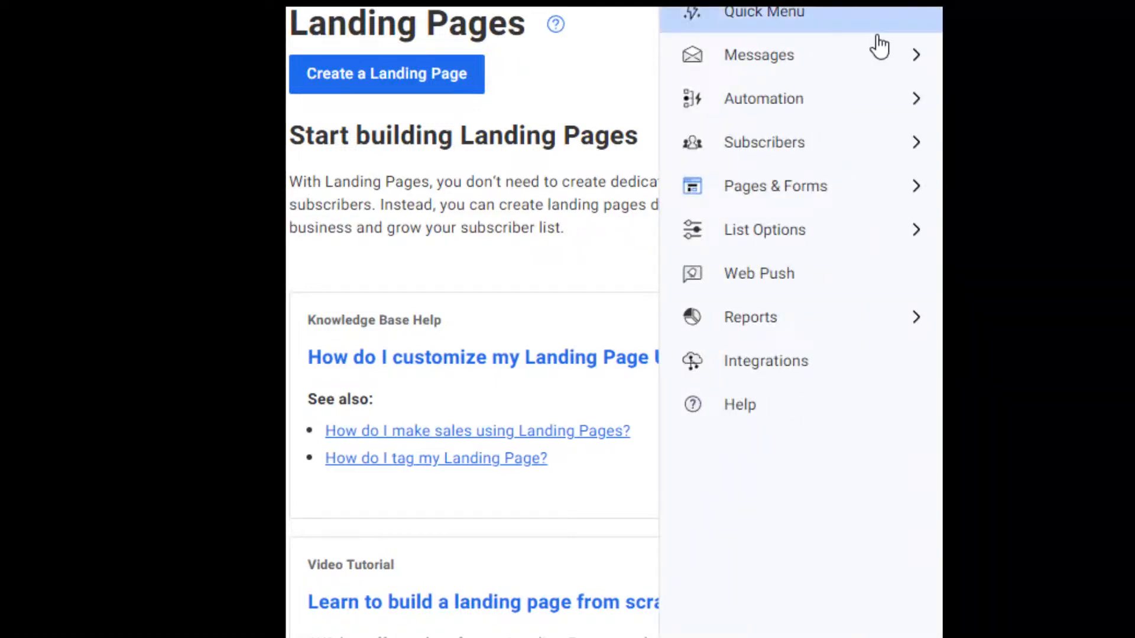
click(874, 188)
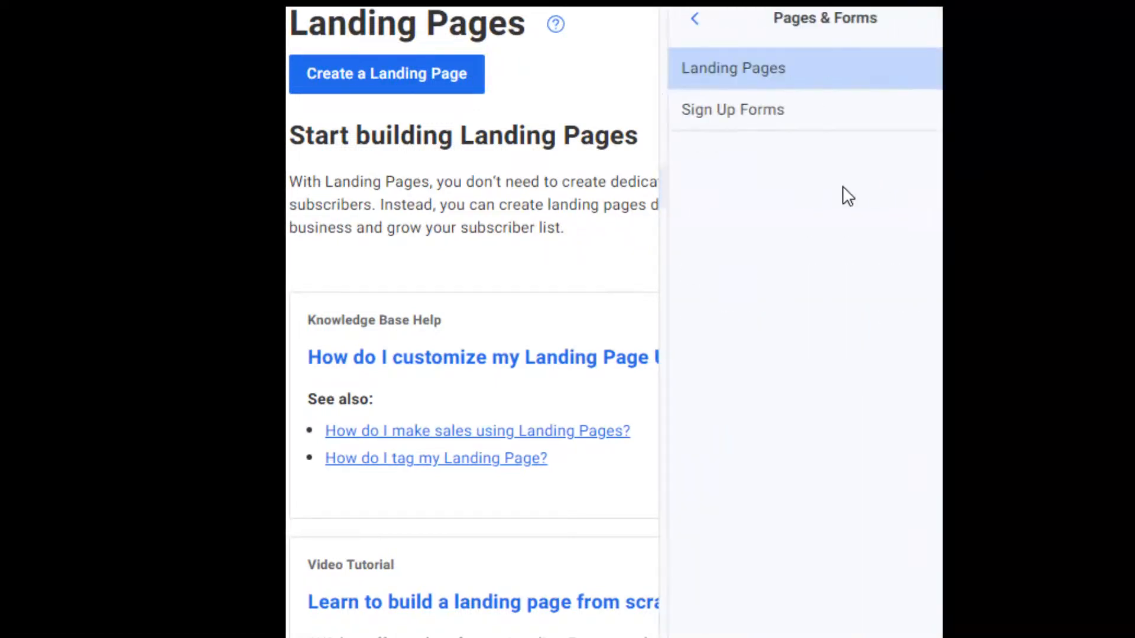
click(721, 112)
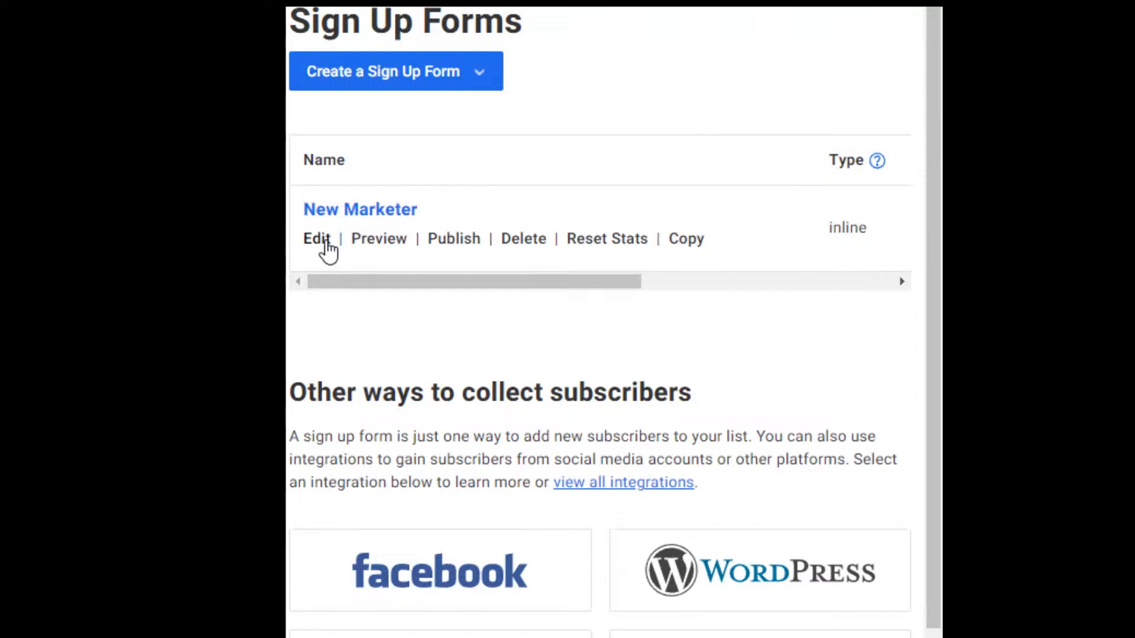
Preview the Create a Sign Up Form options, then edit the New Marketer form.
click(485, 77)
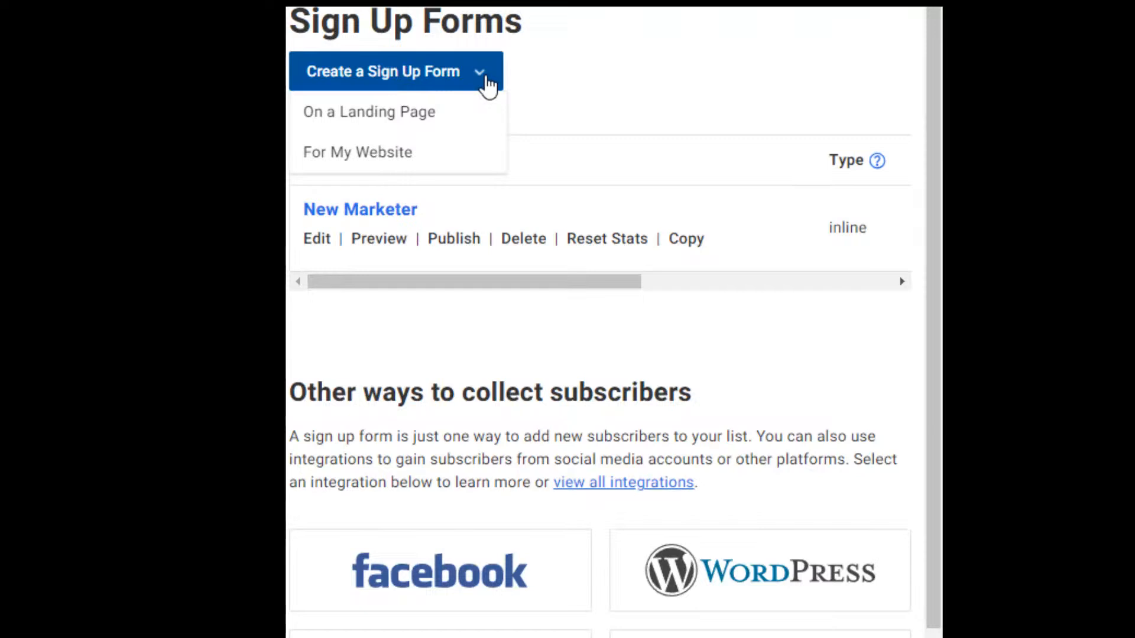
click(579, 82)
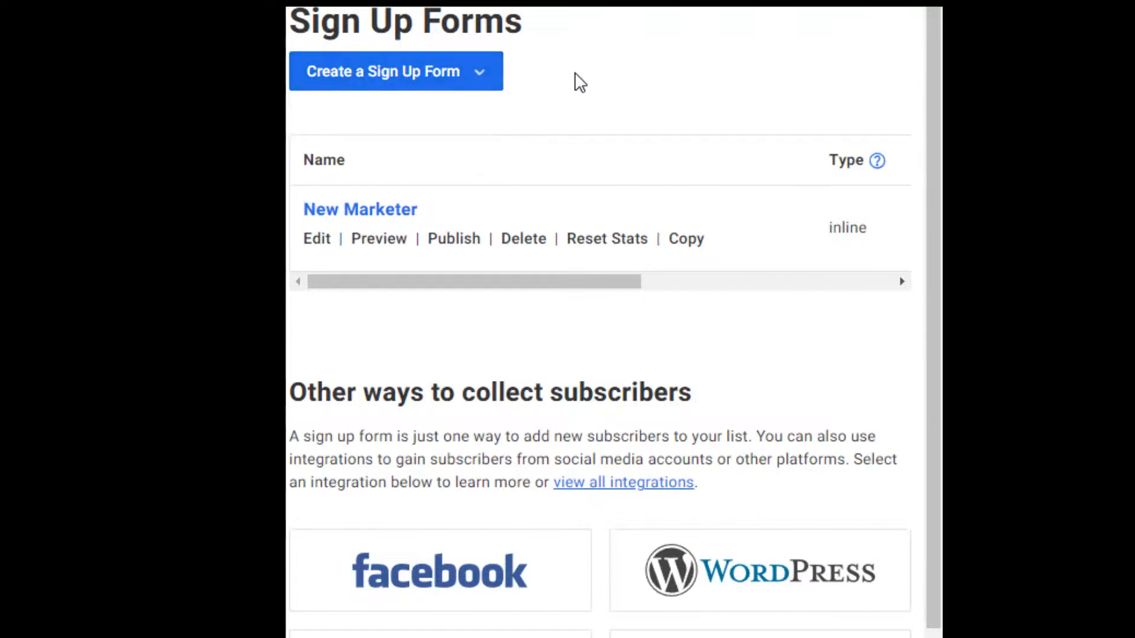
click(319, 243)
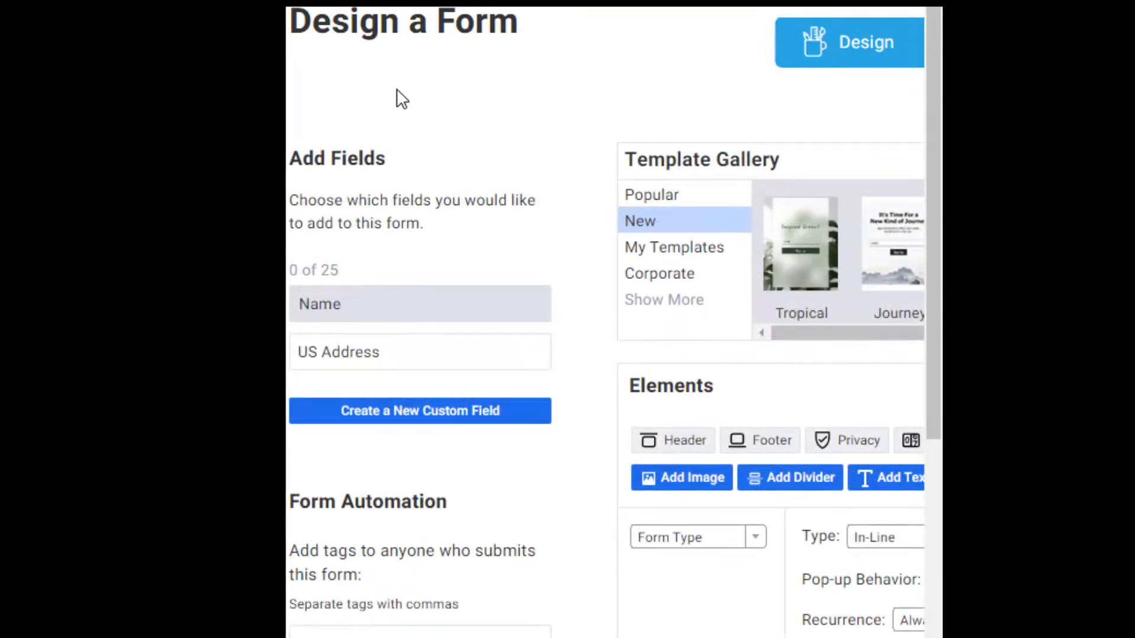
Add the automation tags 'subscriber' and 'new marketer' to the New Marketer form.
scroll(606, 322, right, 5)
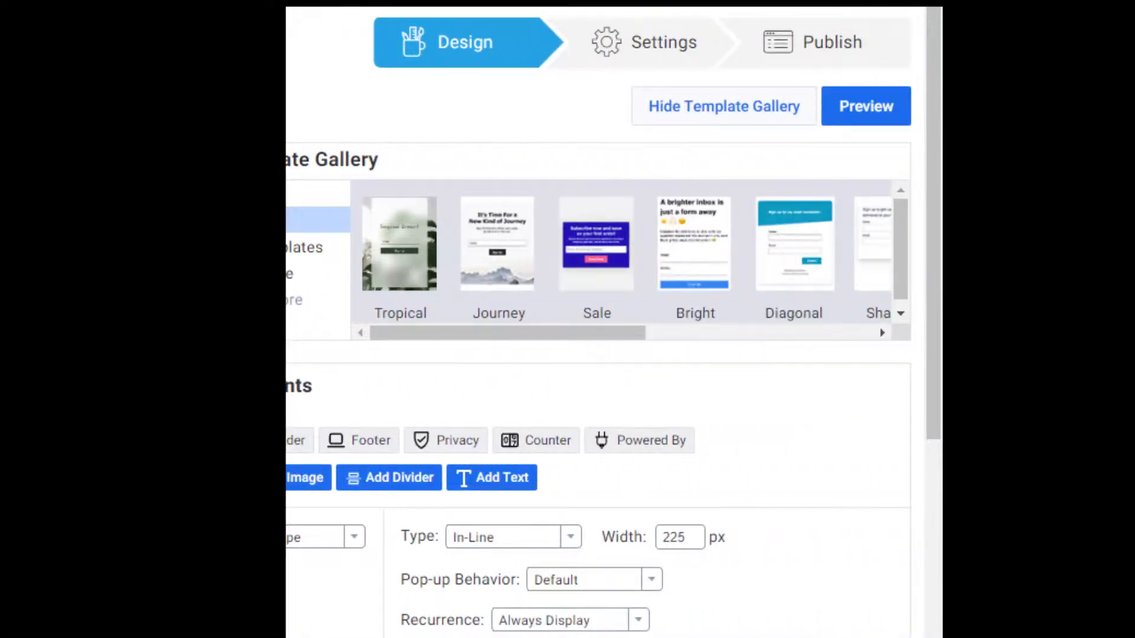
drag(927, 305, 932, 257)
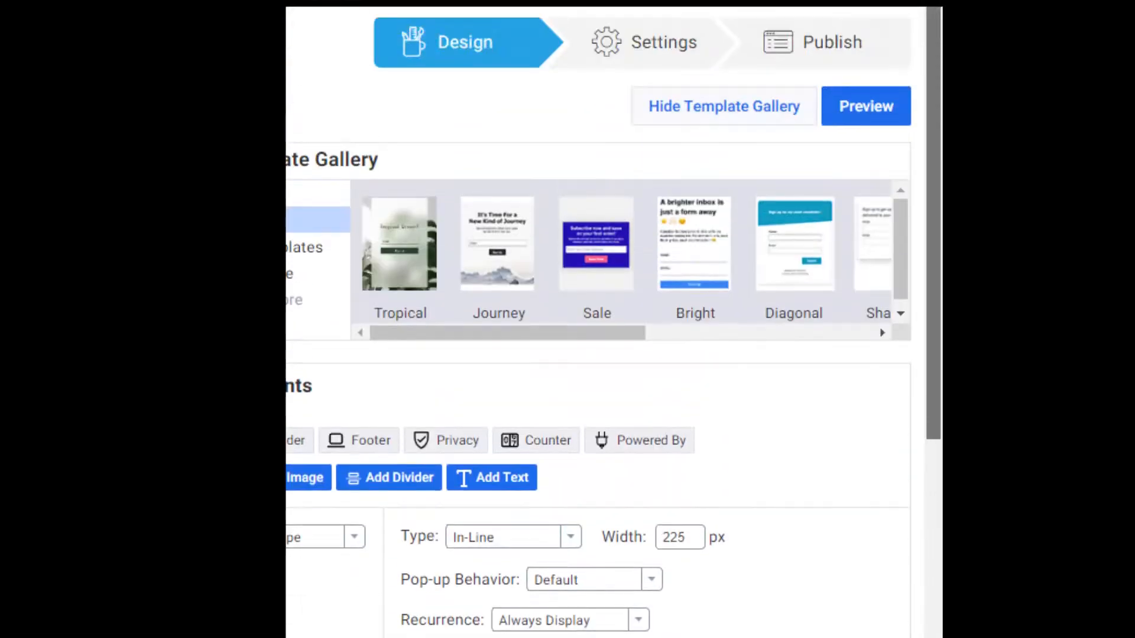
scroll(605, 322, left, 5)
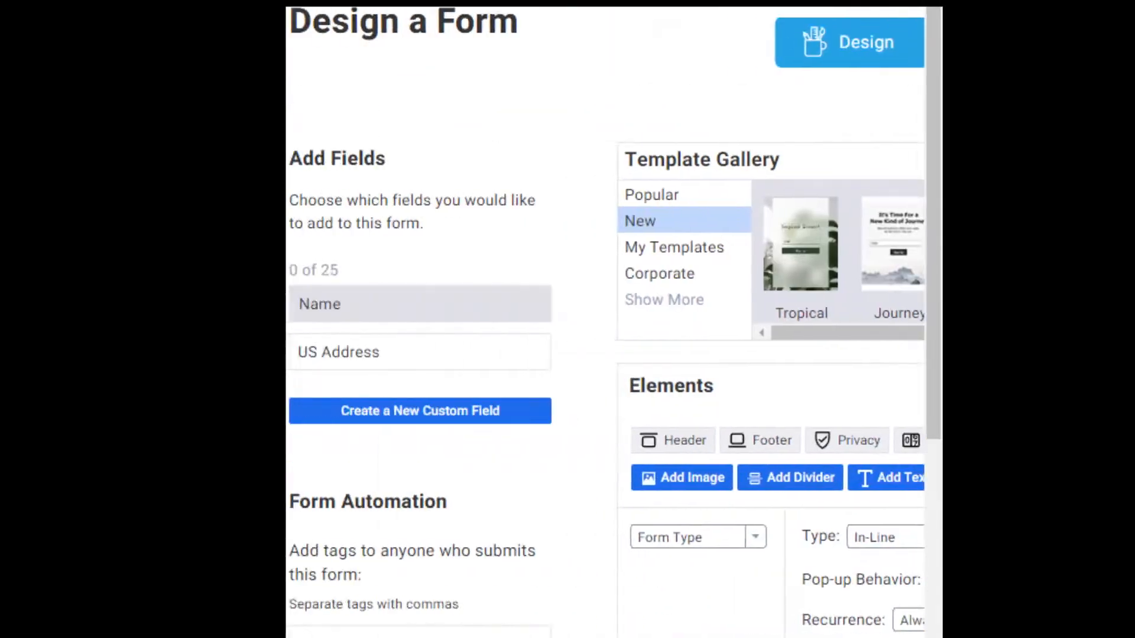
scroll(605, 322, right, 4)
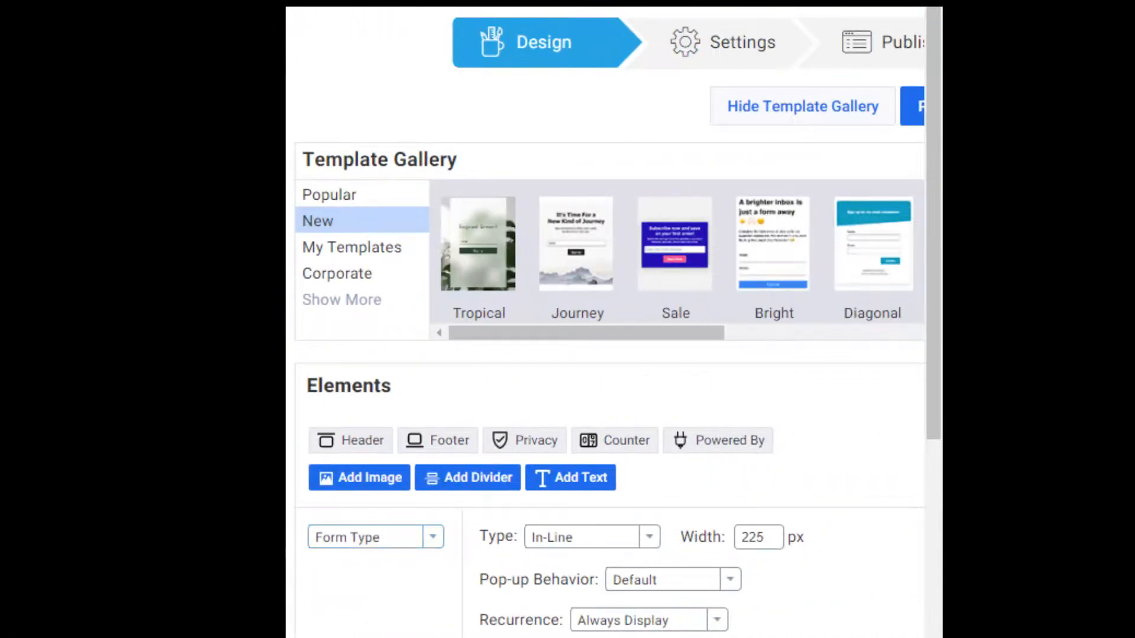
scroll(605, 322, left, 4)
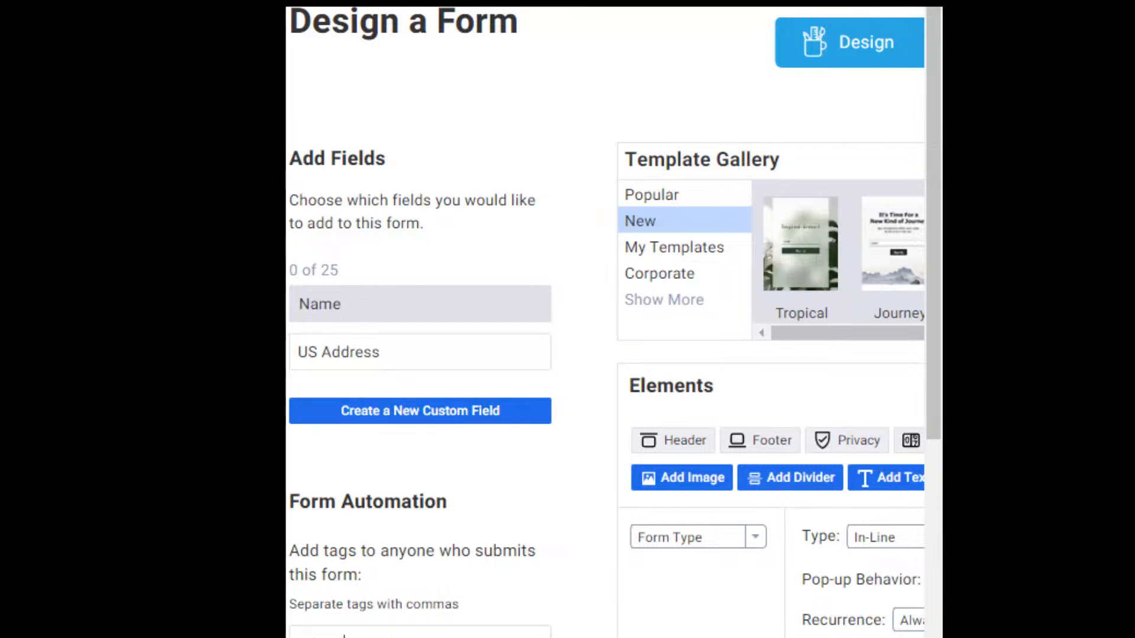
key(Return)
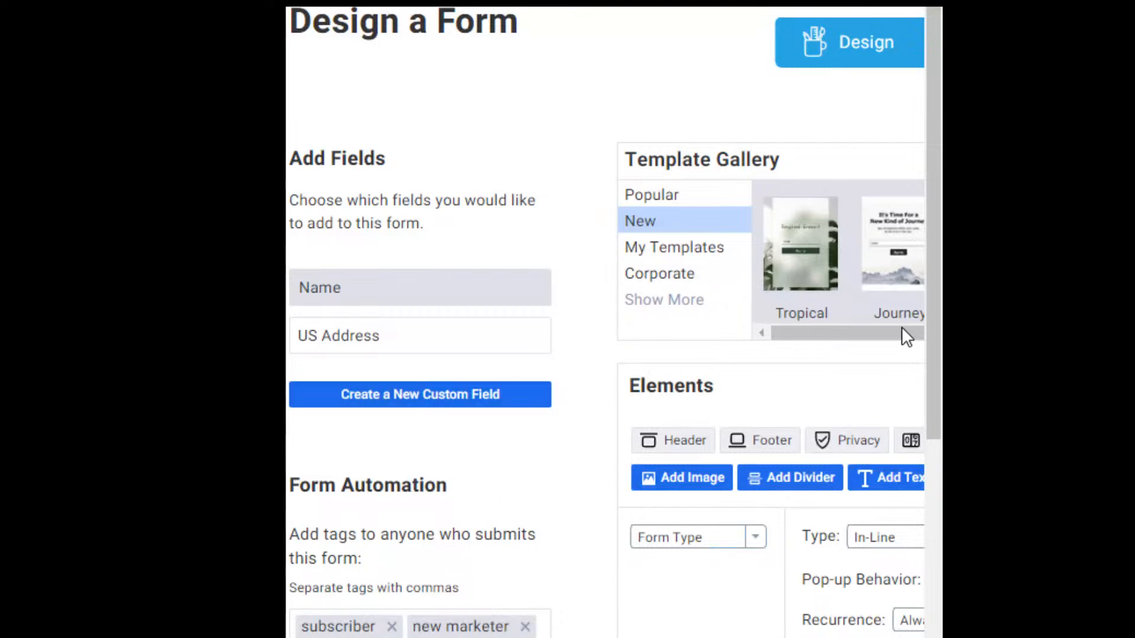
Delete the form's header and Name field, leaving only the Email field.
drag(938, 346, 929, 615)
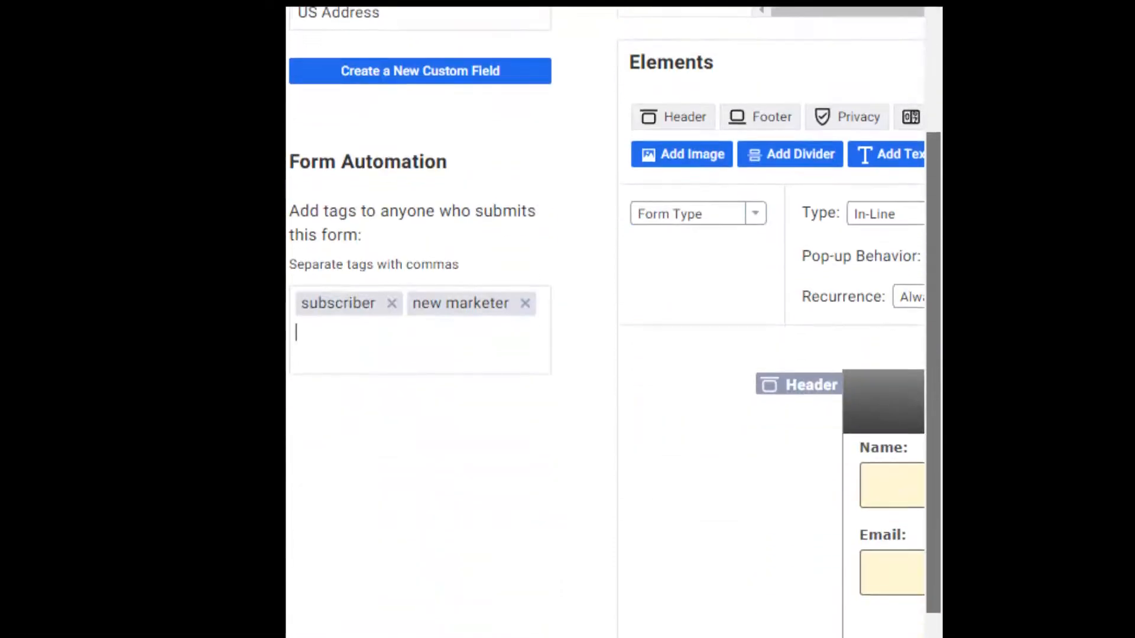
scroll(605, 322, right, 6)
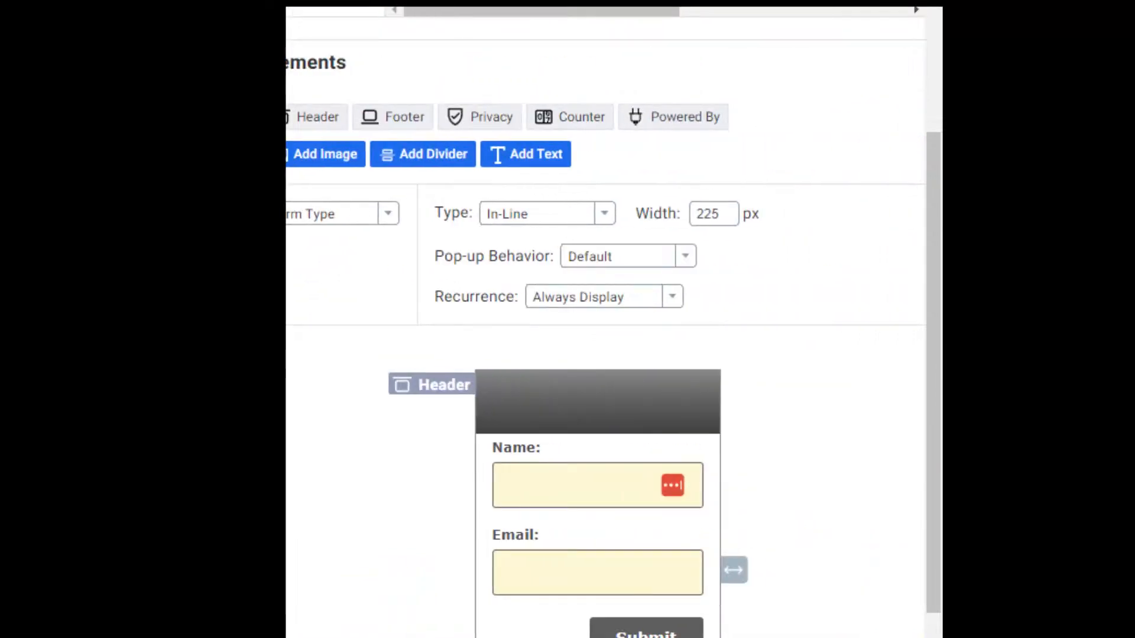
mouse_move(500, 399)
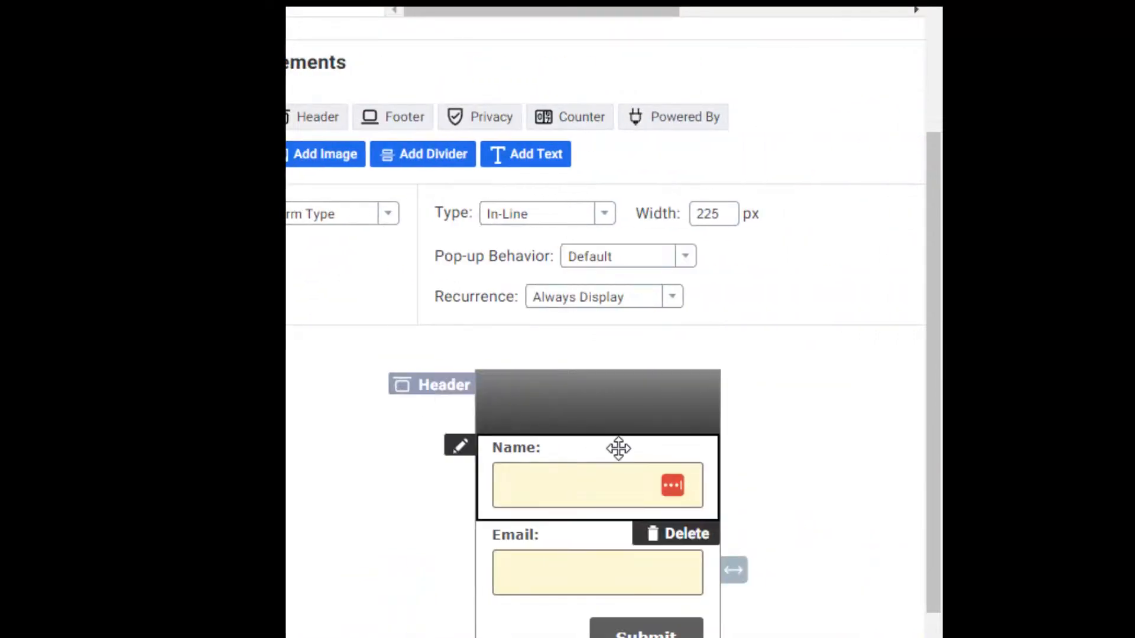
click(683, 448)
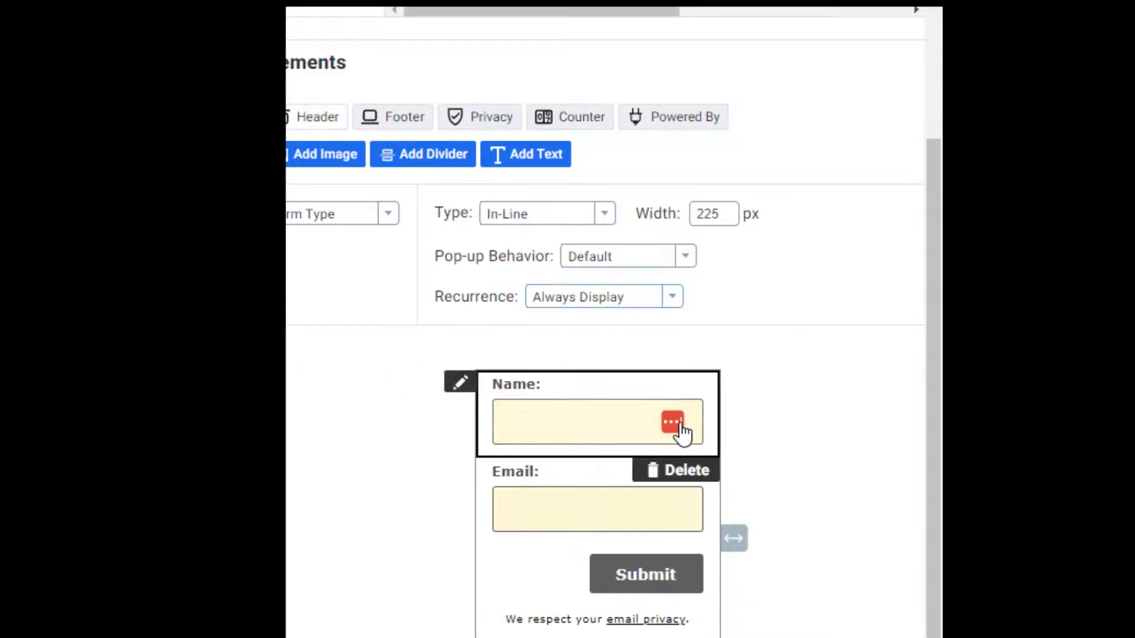
click(684, 472)
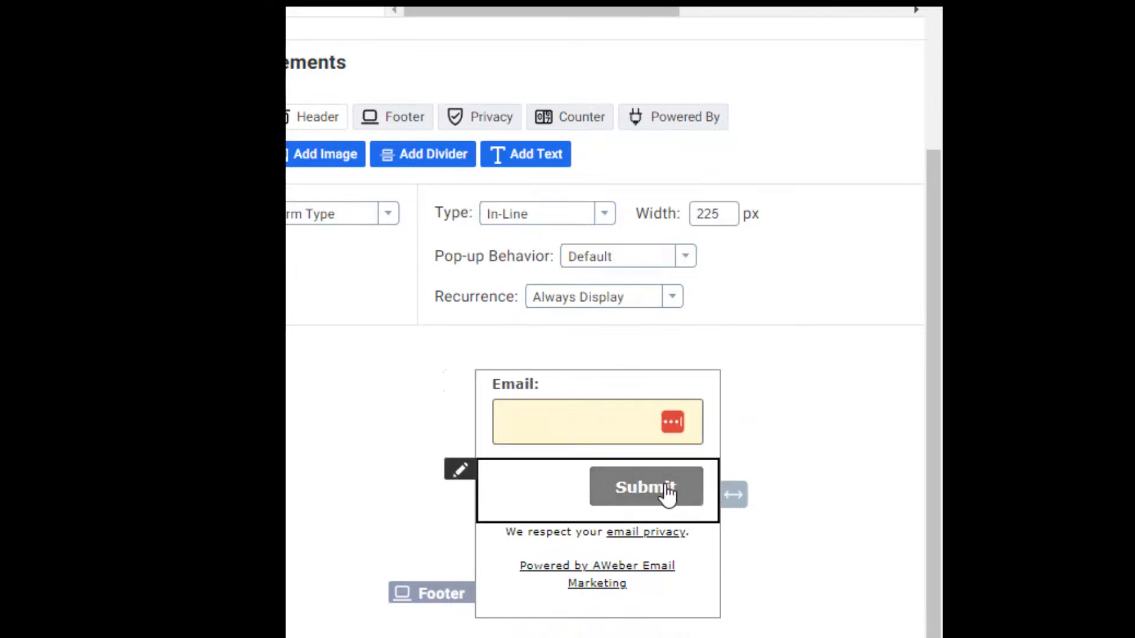
click(452, 471)
Relabel the submit button 'Get free trainings!' and save the field.
drag(404, 507, 287, 505)
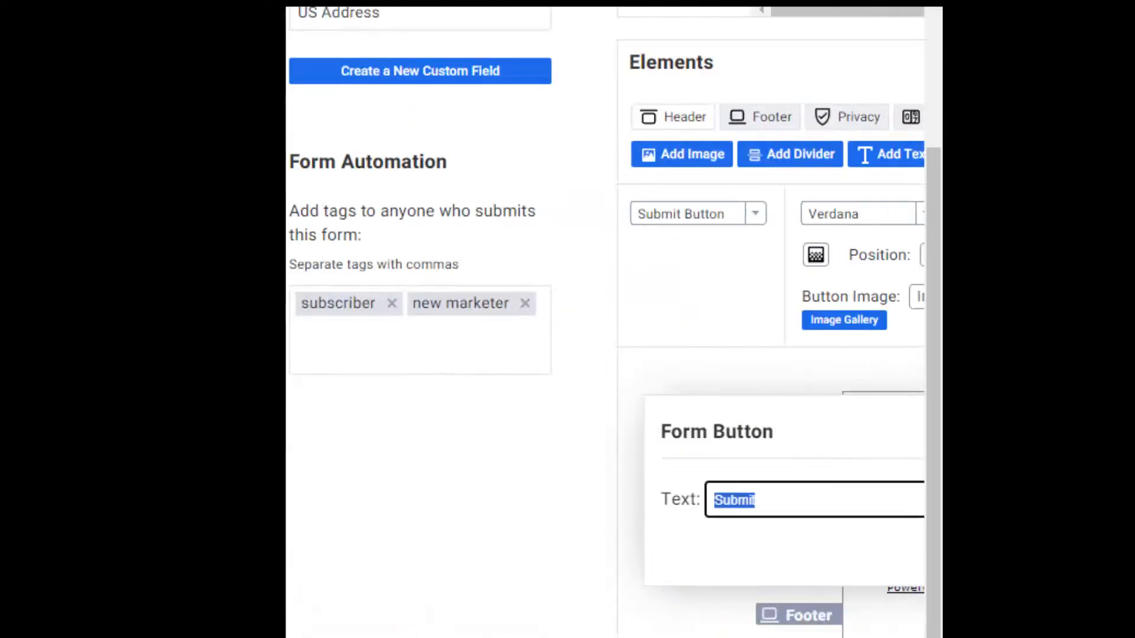
text(Get free tr)
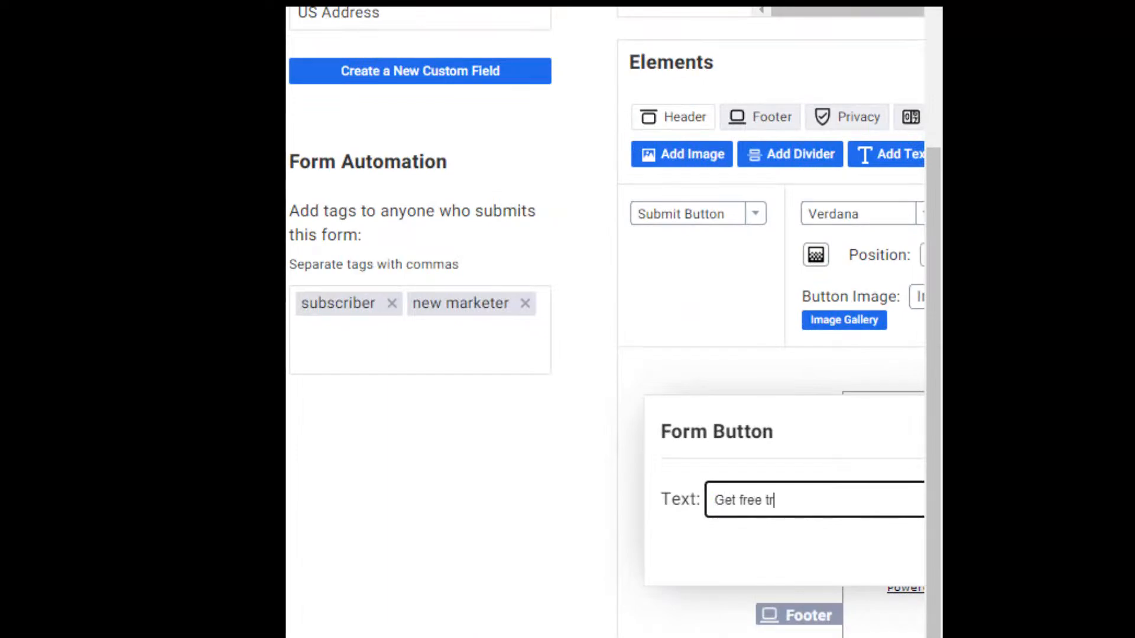
text(ainings!)
key(Tab)
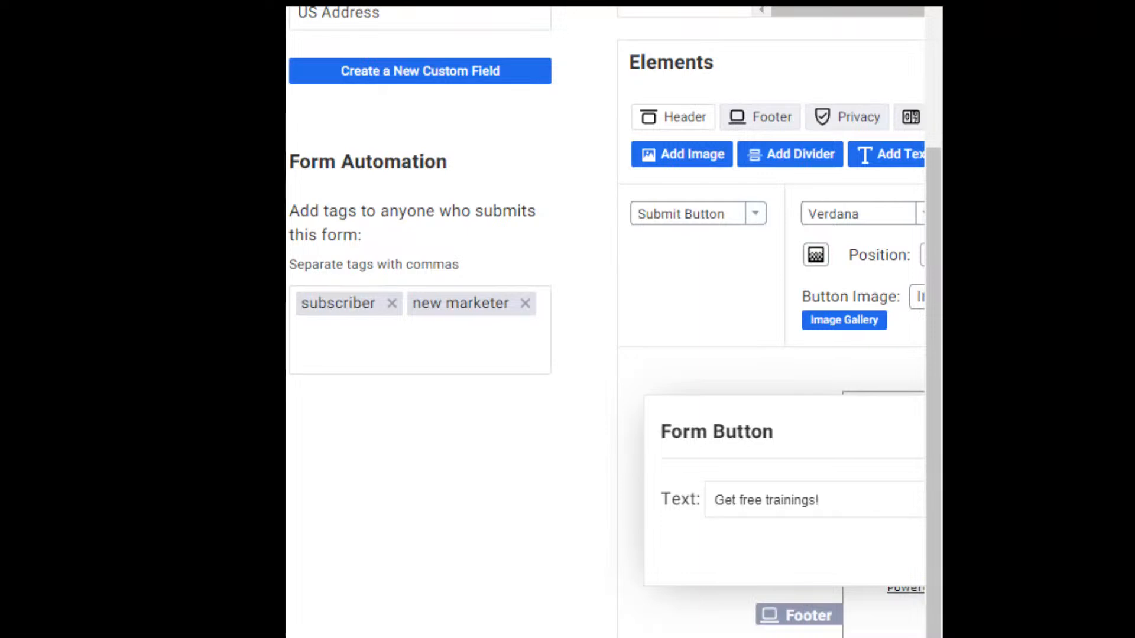
scroll(606, 354, right, 5)
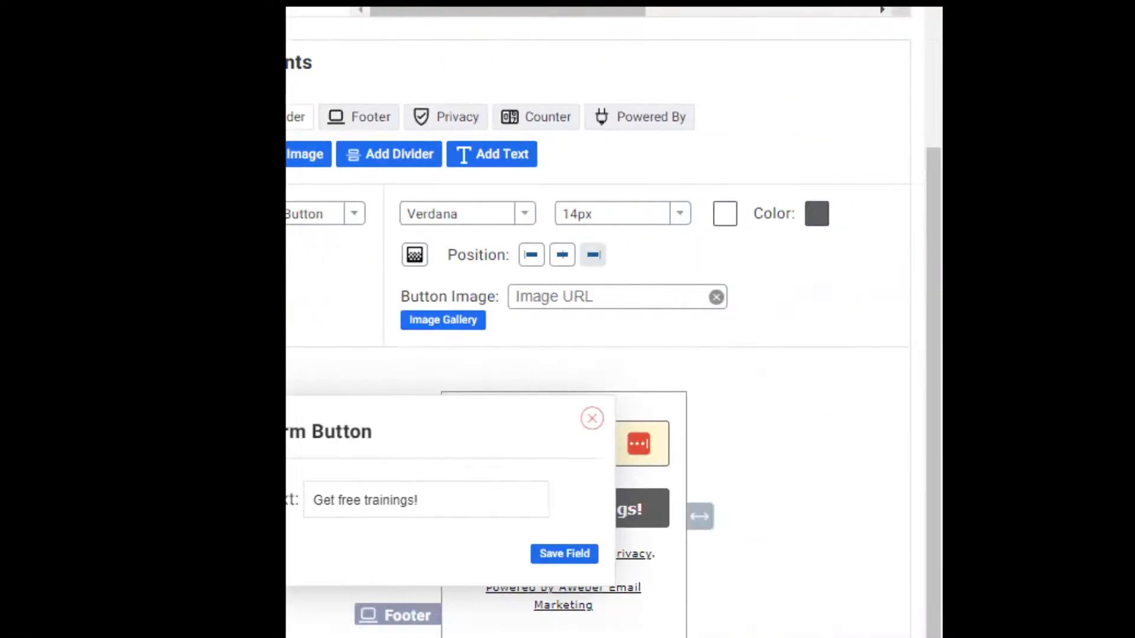
click(692, 554)
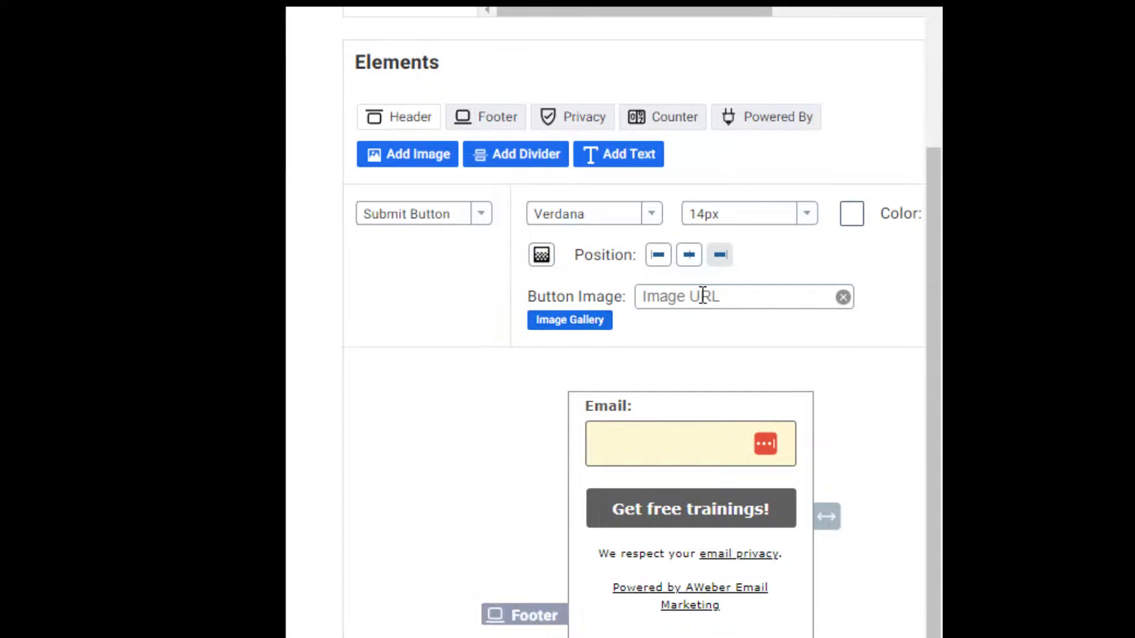
Set the submit button's text colour to off-white f7f2f7.
click(749, 300)
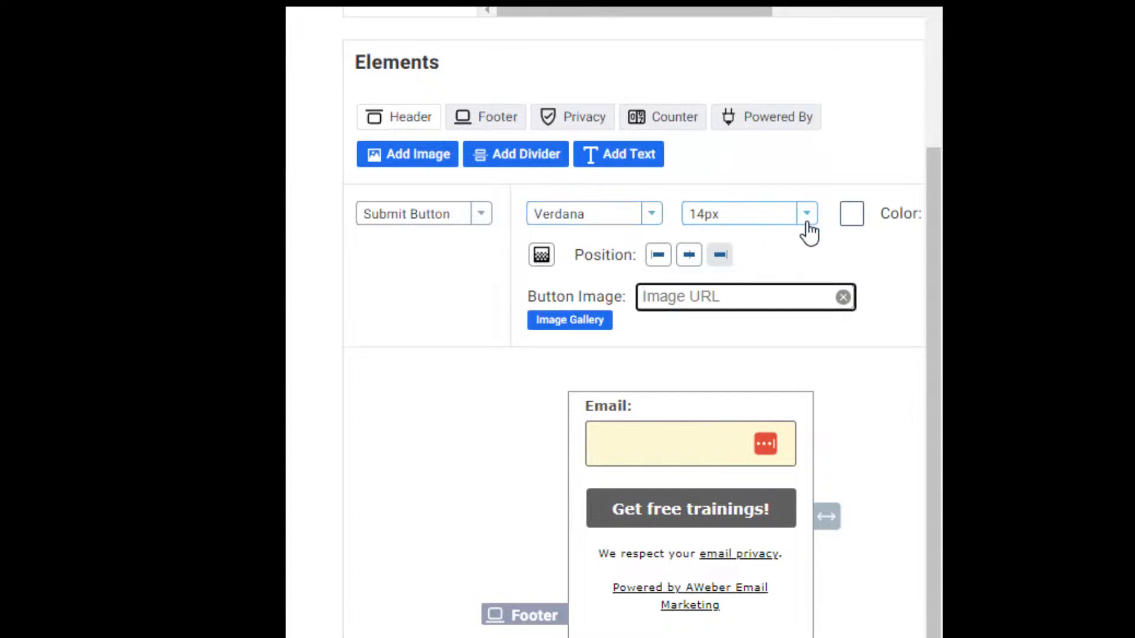
click(860, 220)
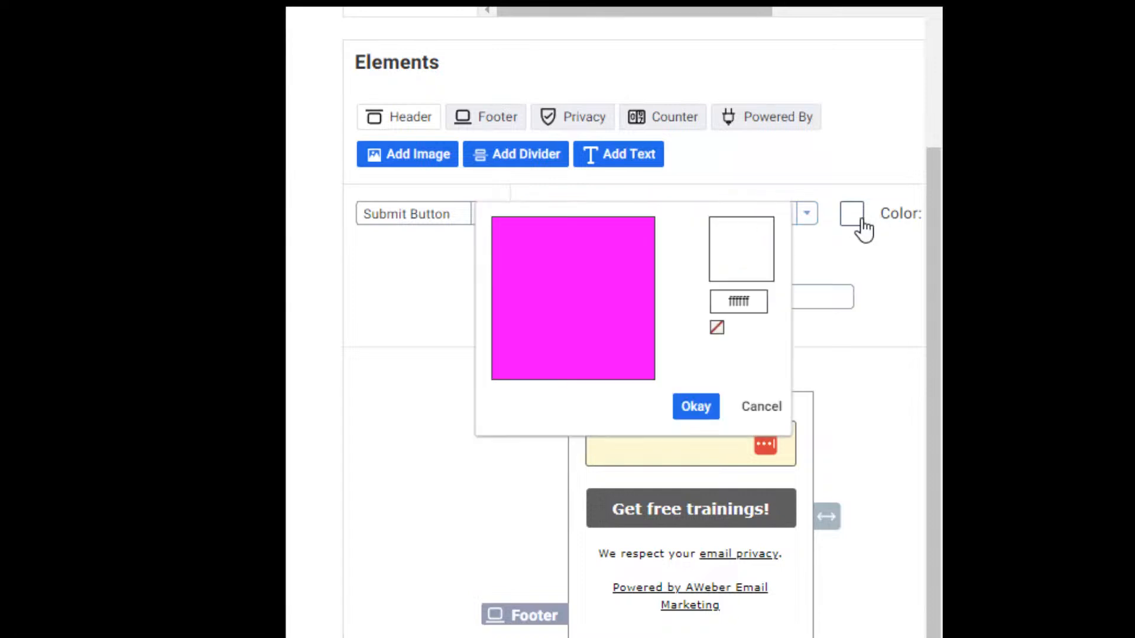
click(630, 253)
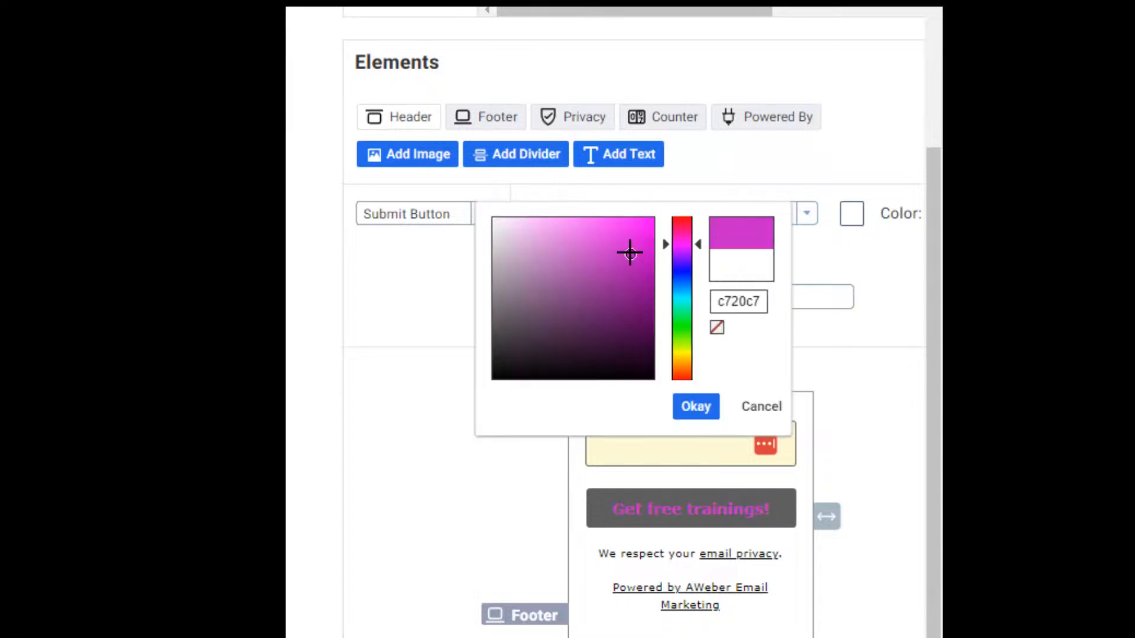
click(629, 266)
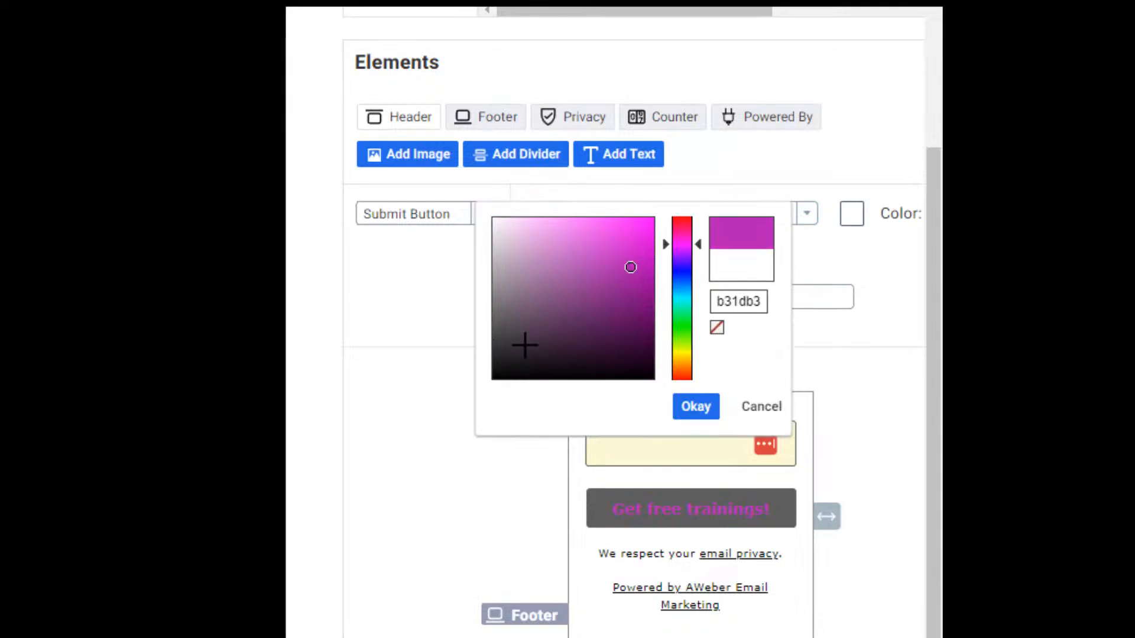
click(749, 261)
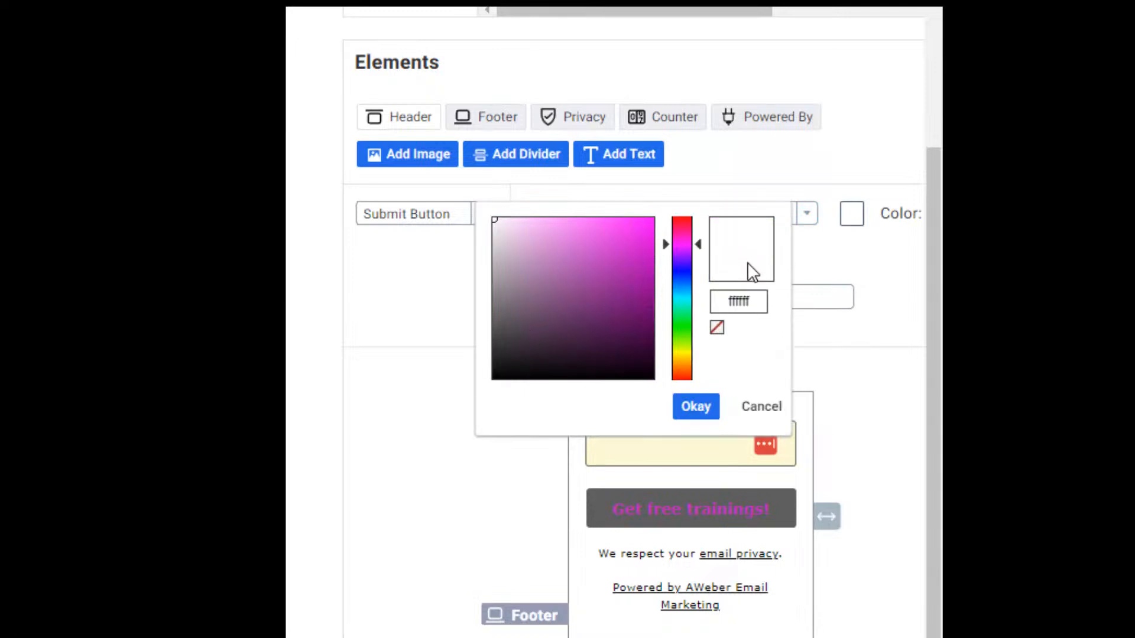
click(496, 222)
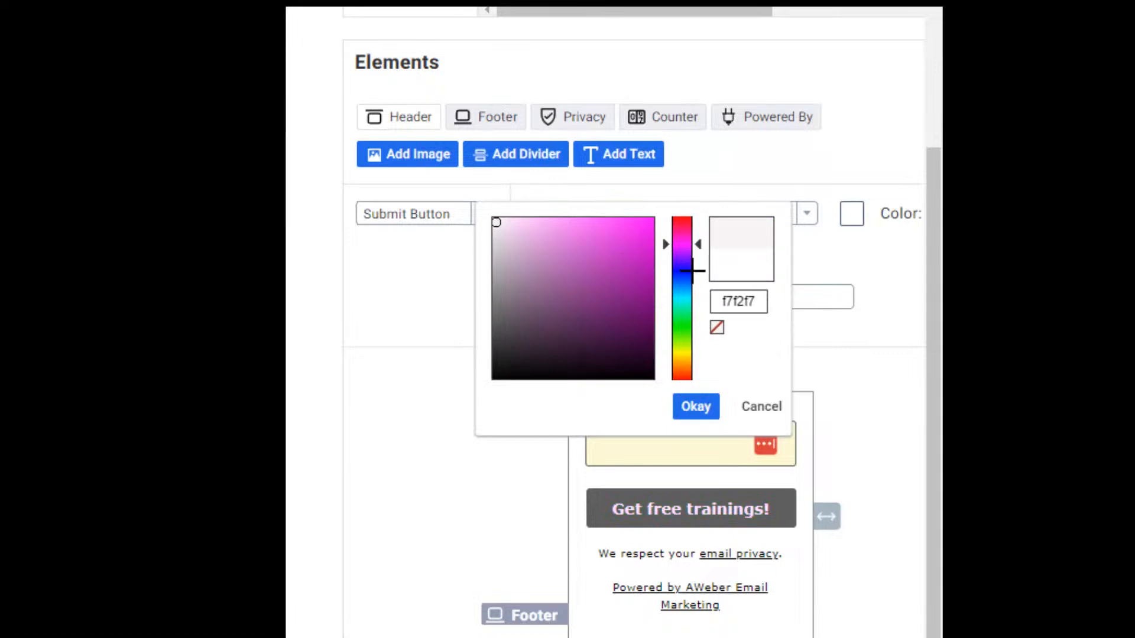
click(881, 272)
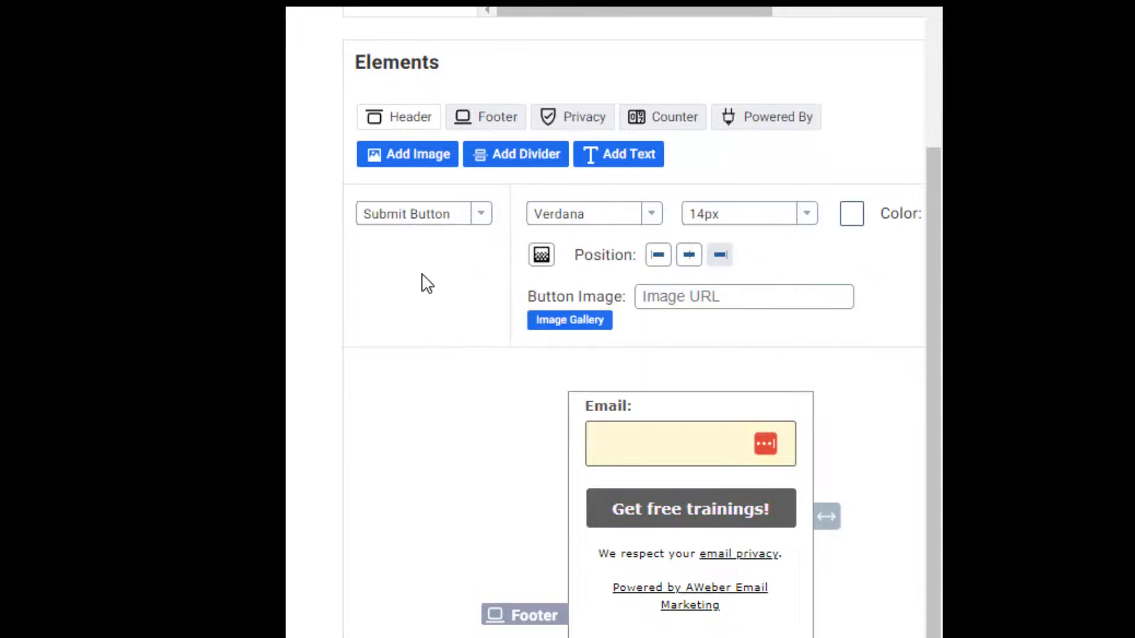
click(487, 218)
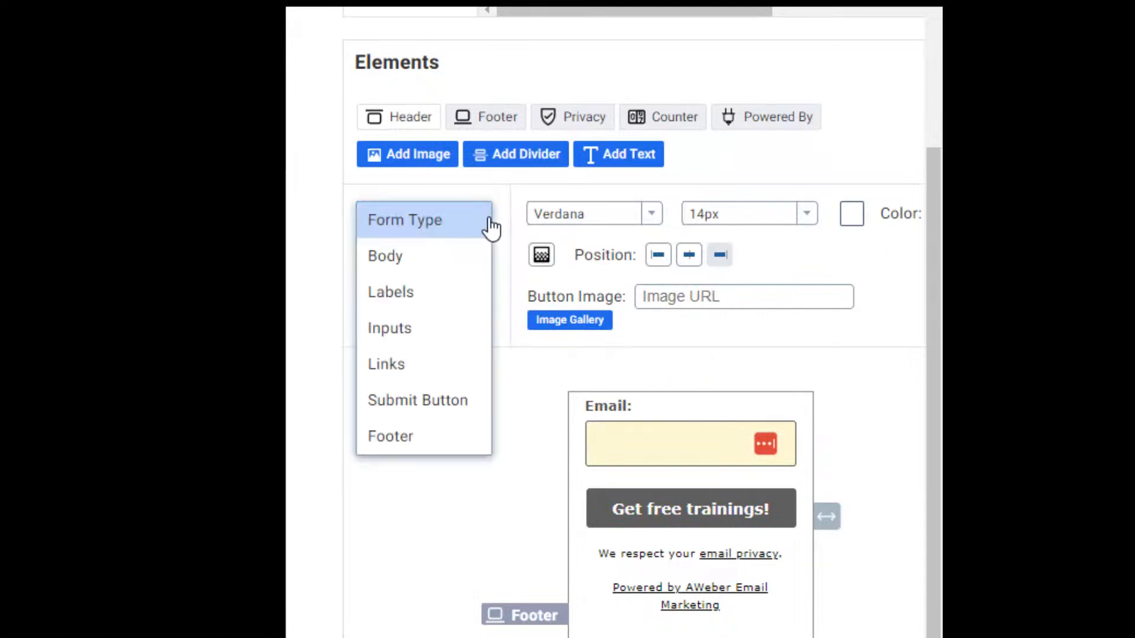
Set the form body's border colour to pink f01f9c.
click(433, 261)
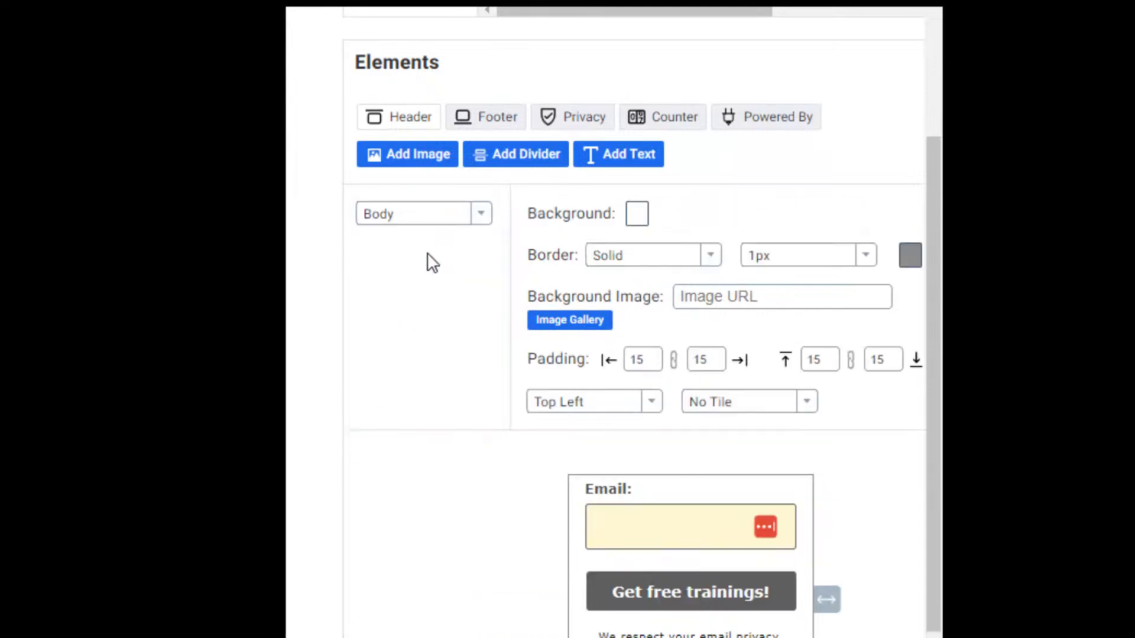
click(914, 259)
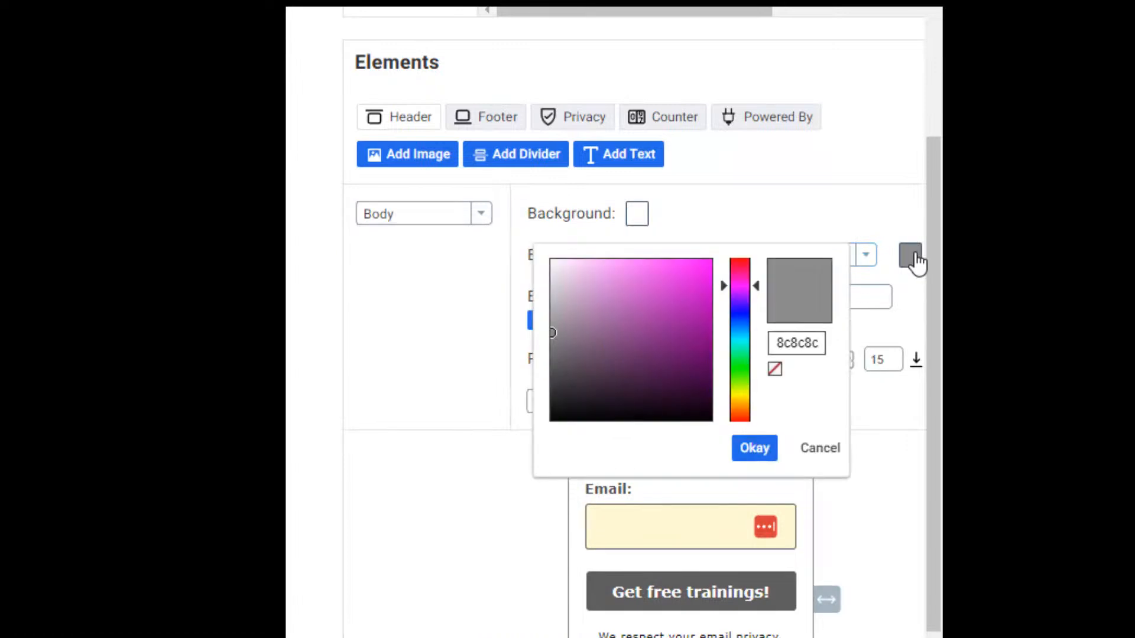
click(740, 321)
click(688, 283)
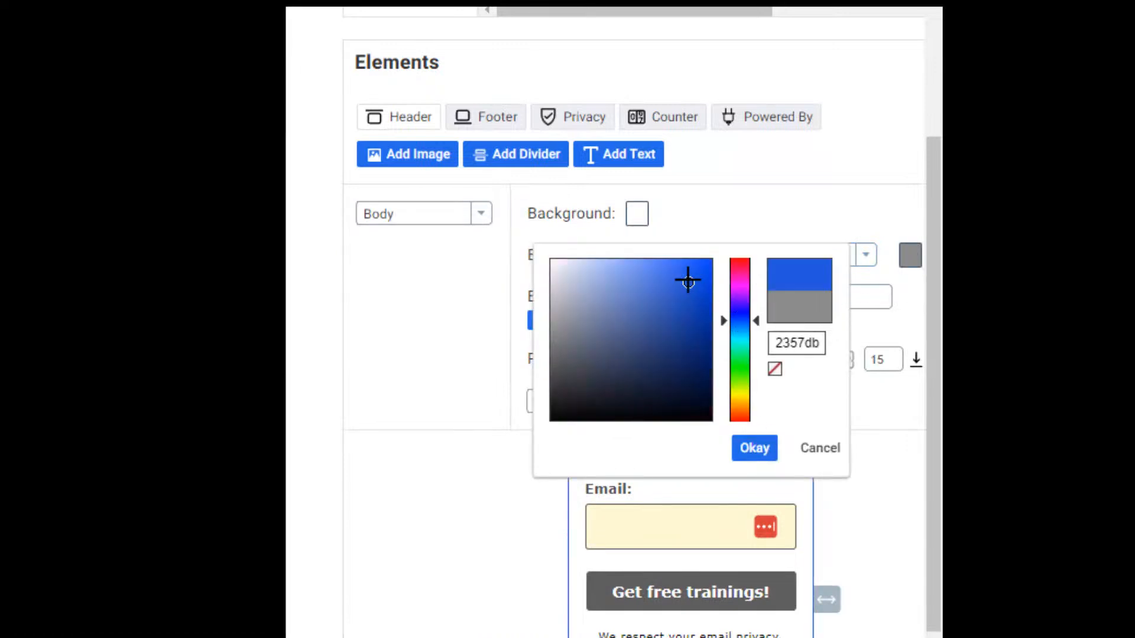
click(739, 275)
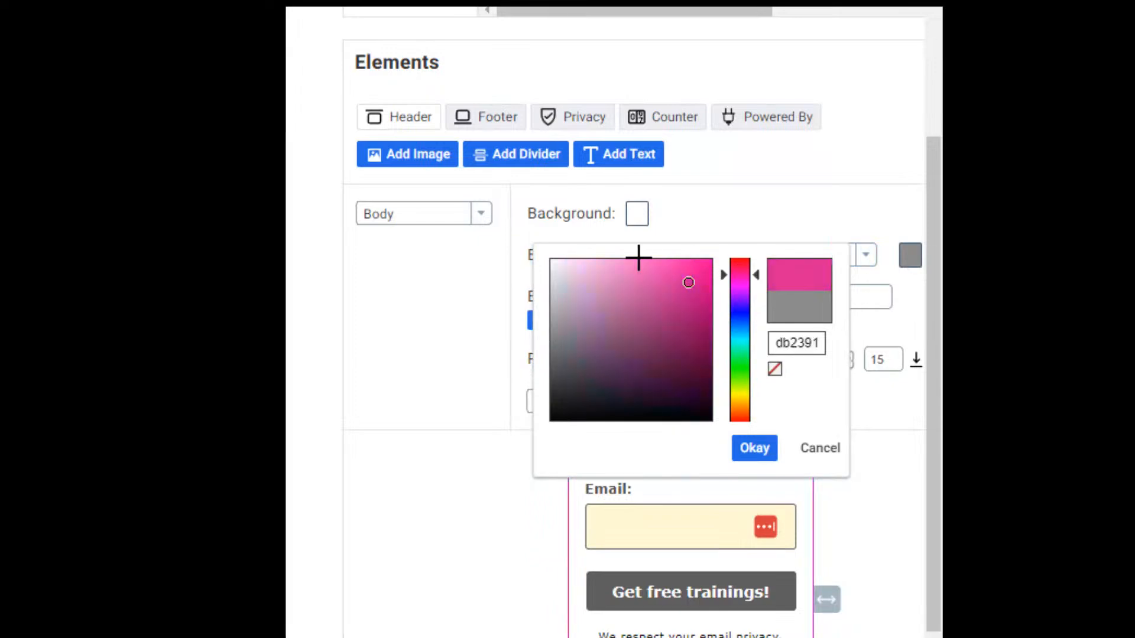
click(692, 270)
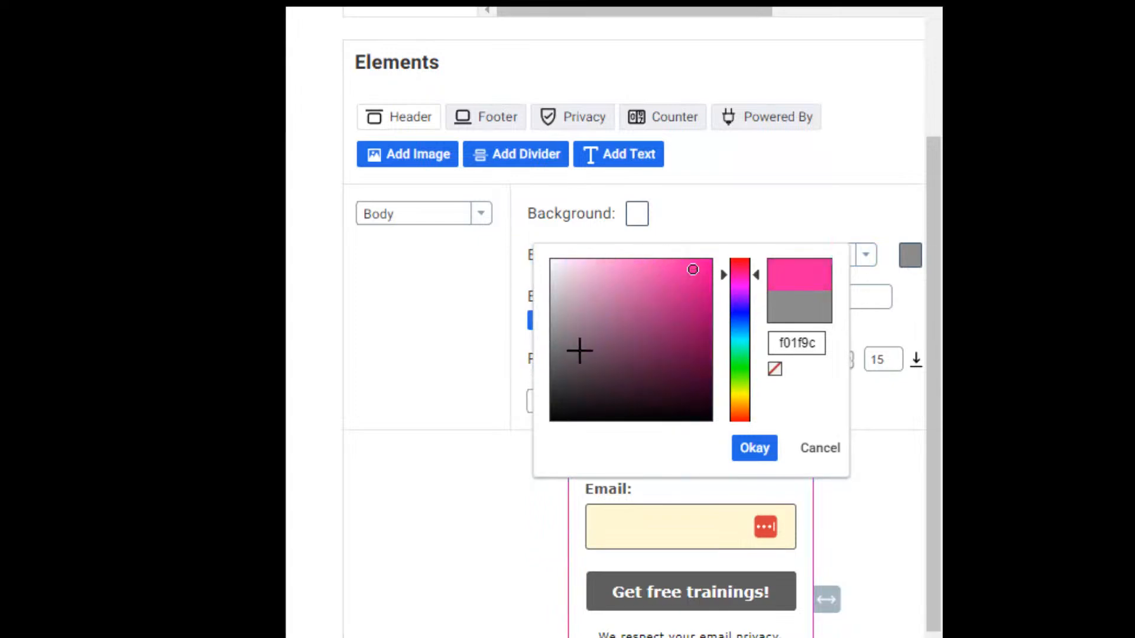
click(754, 450)
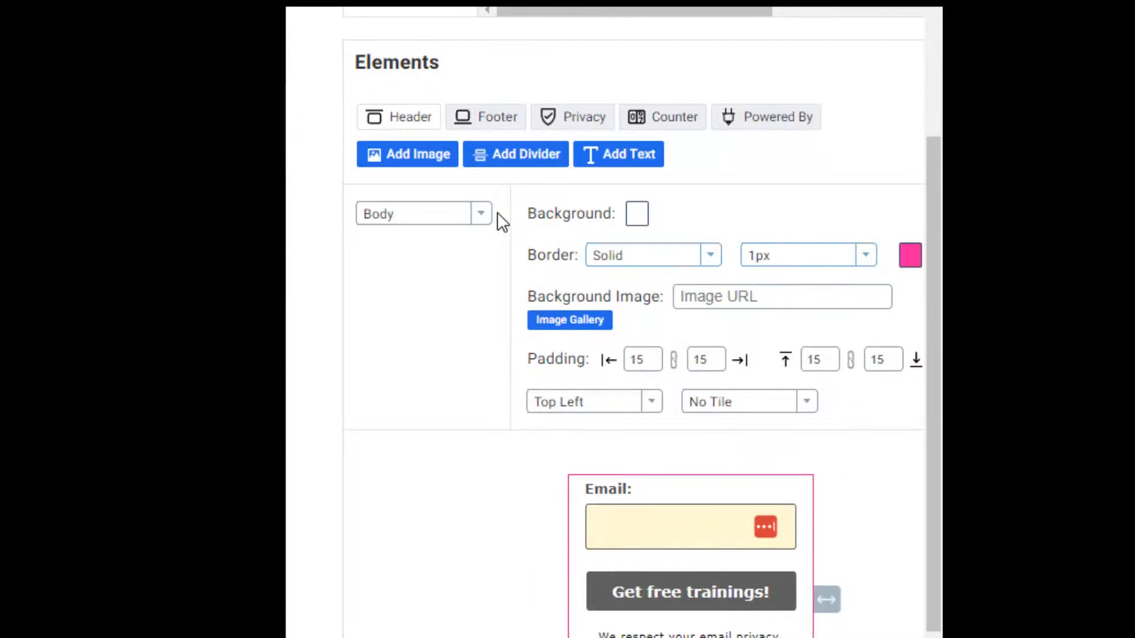
Fill the form body's background with hot pink eb09ab.
click(644, 215)
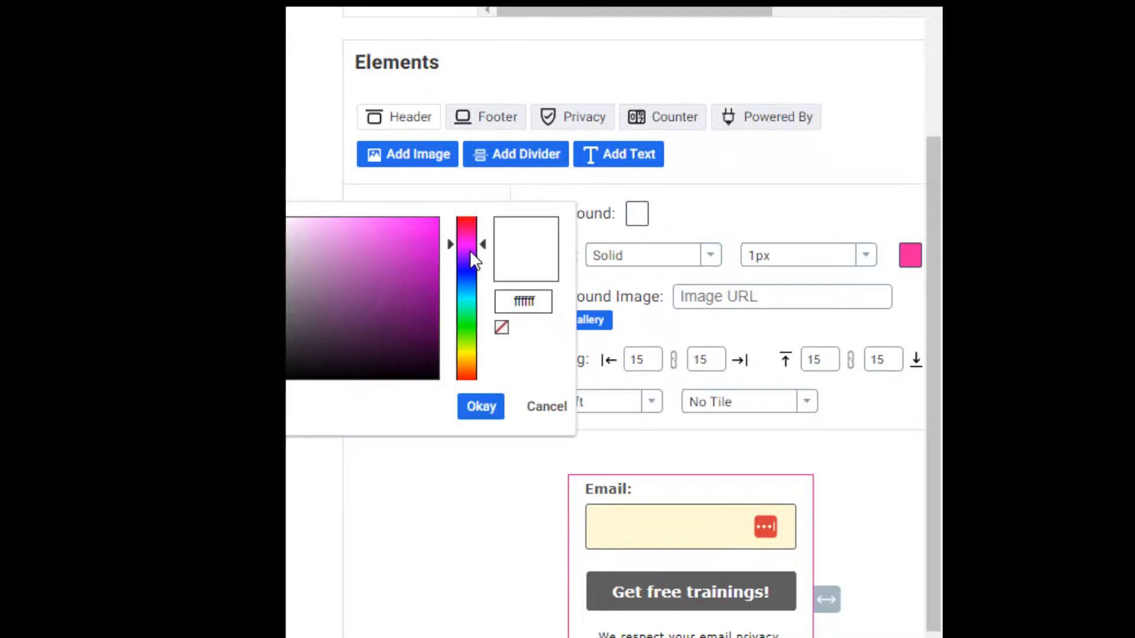
drag(458, 247, 464, 235)
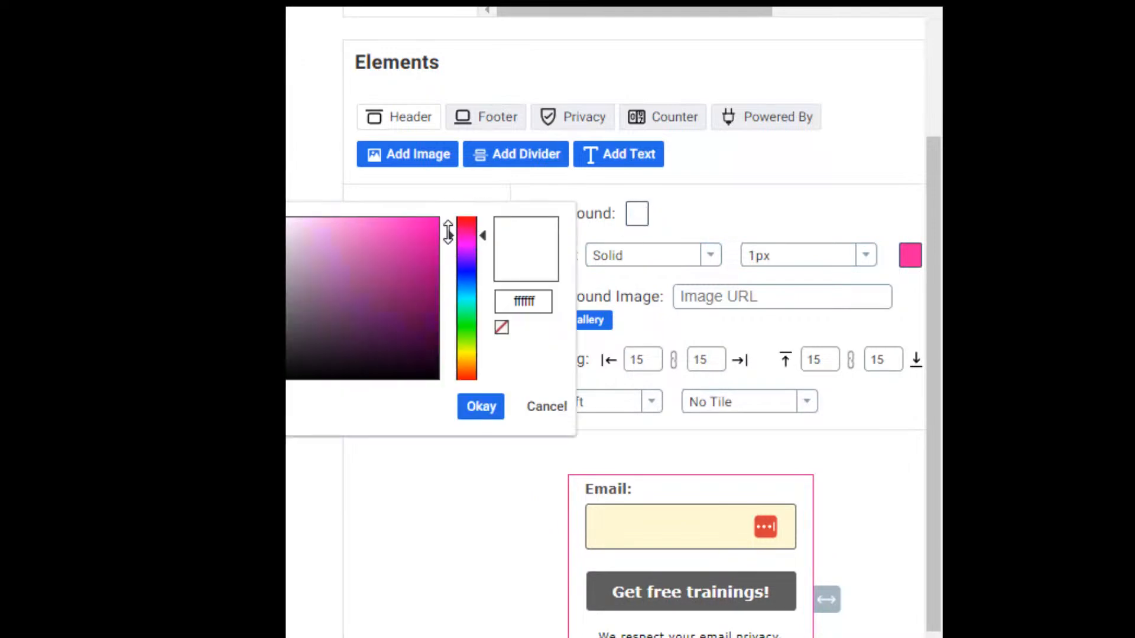
click(435, 229)
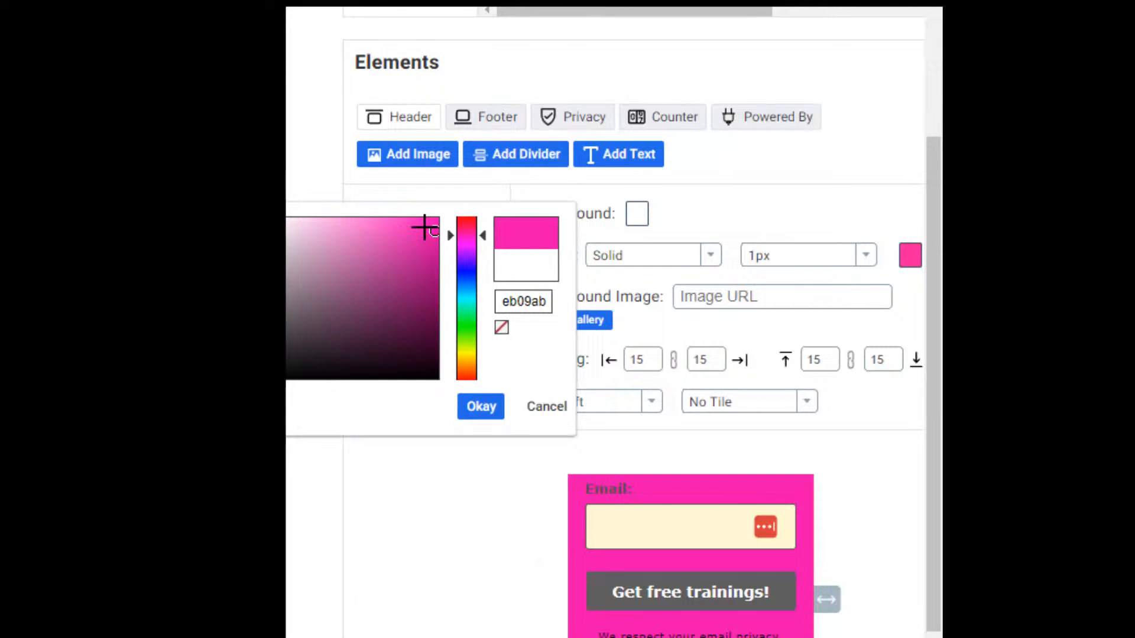
click(534, 282)
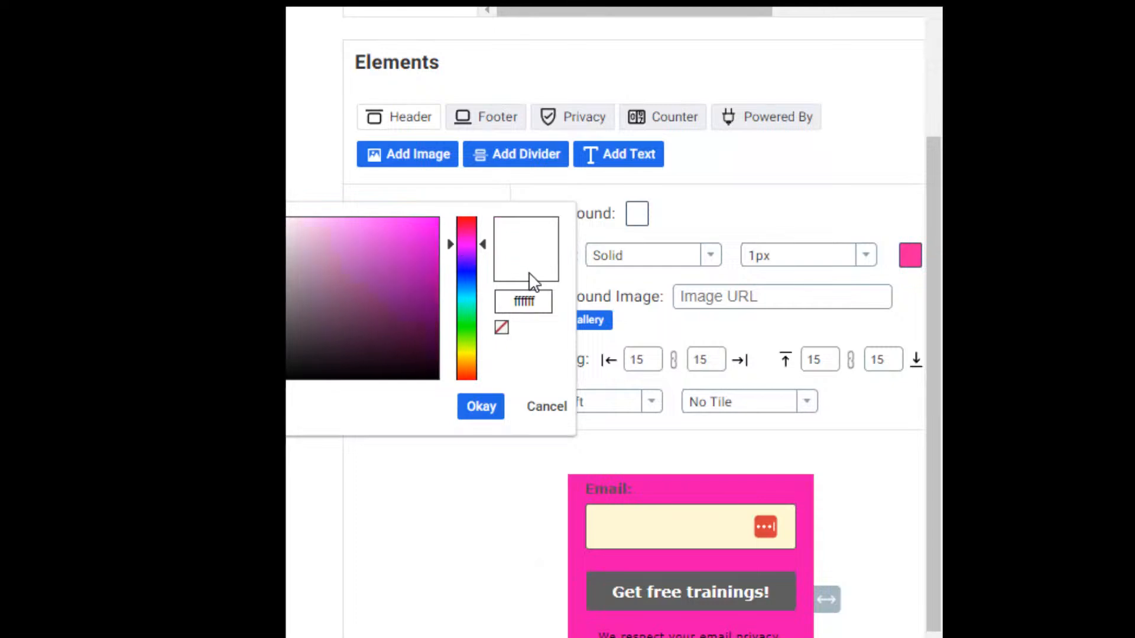
click(473, 409)
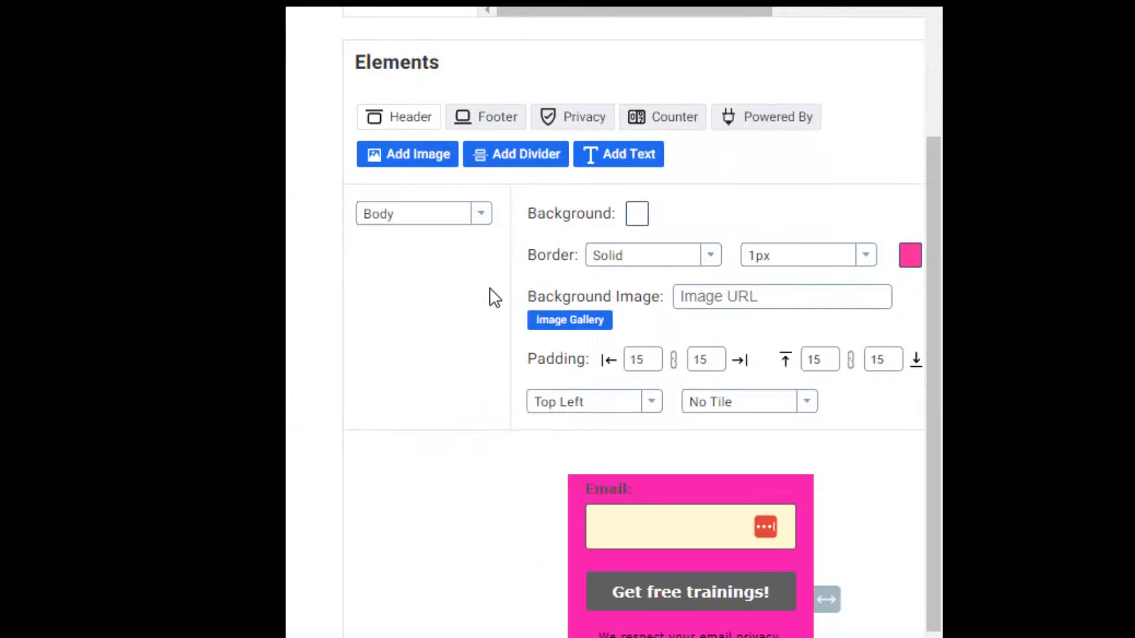
click(643, 221)
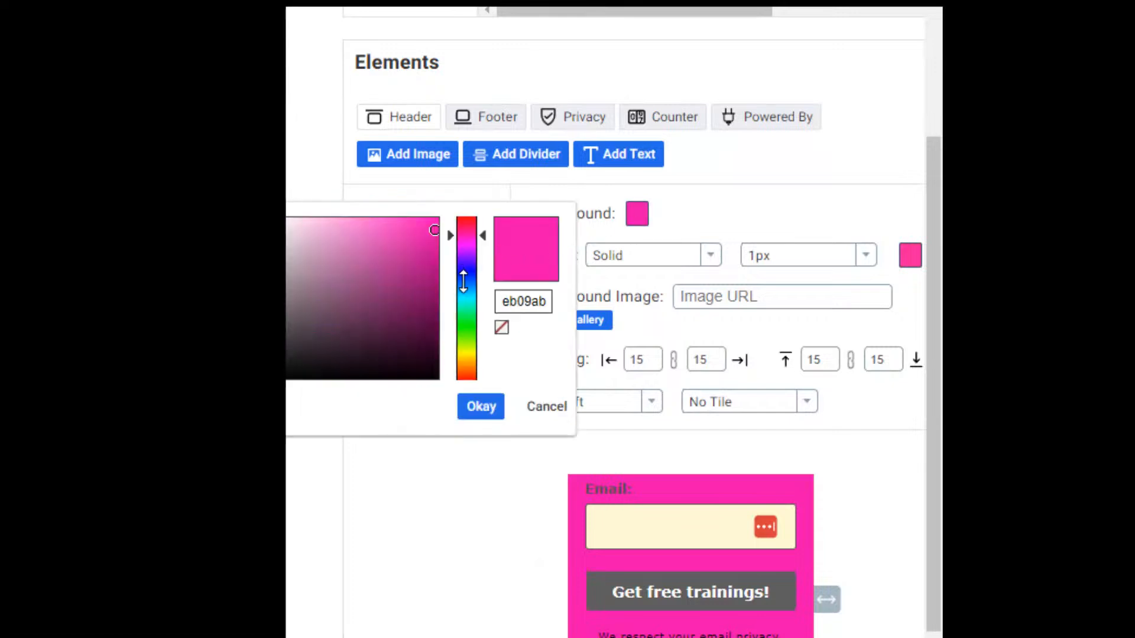
click(288, 226)
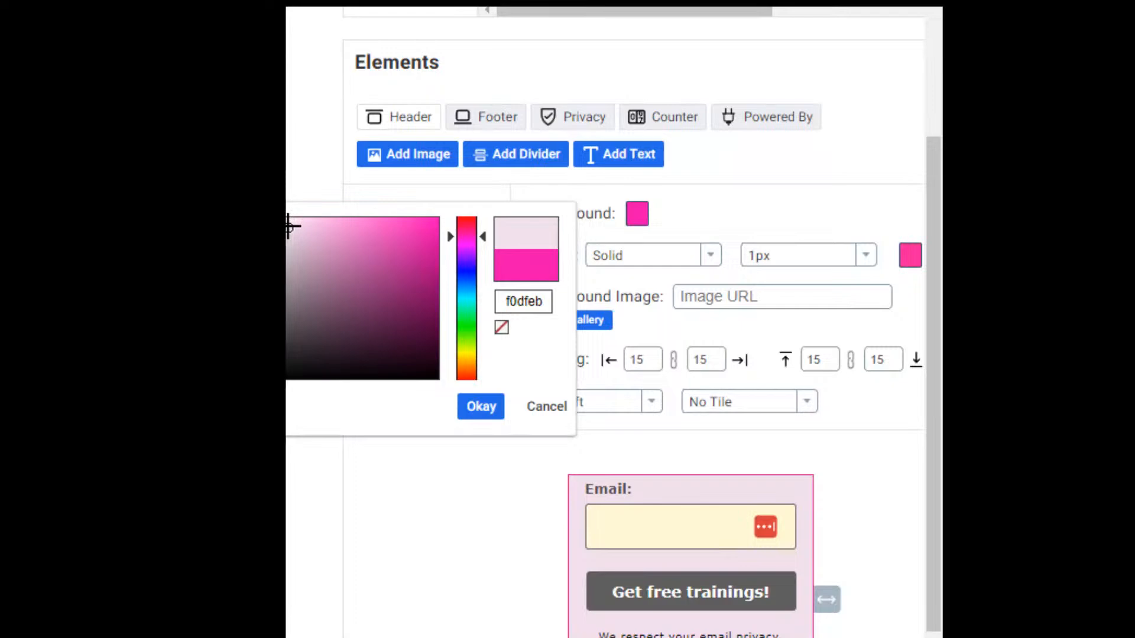
click(402, 526)
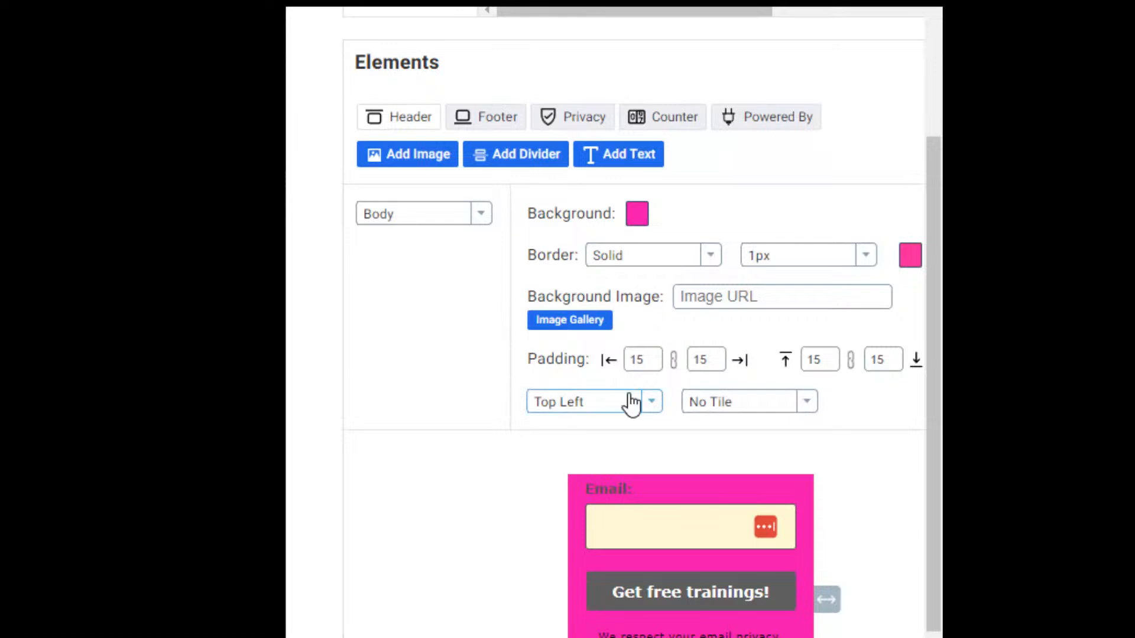
click(481, 216)
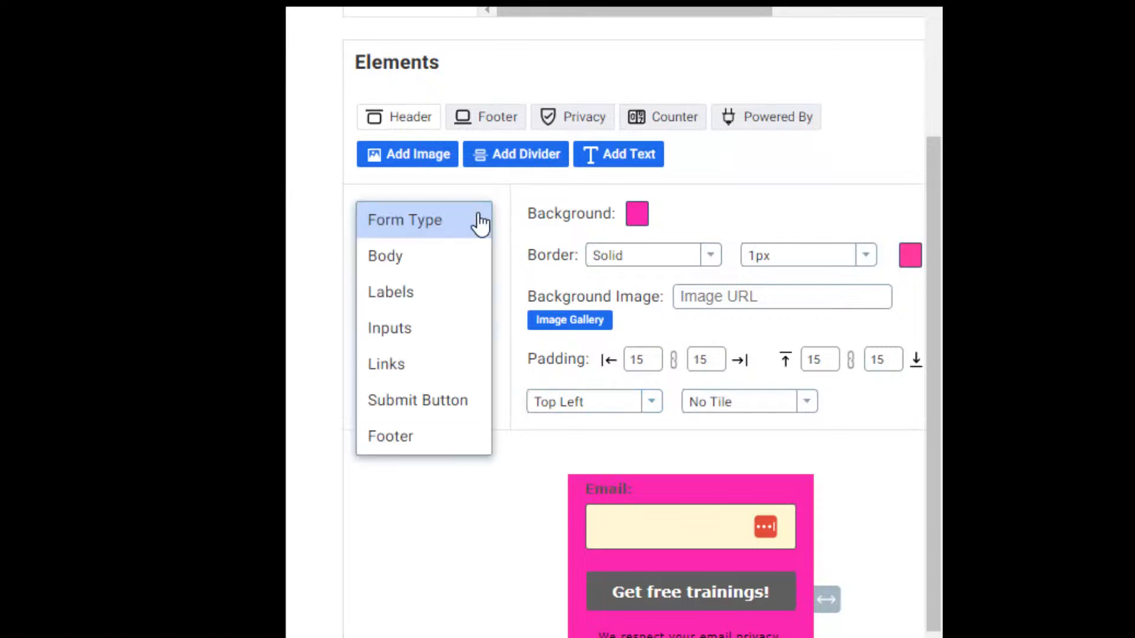
Switch to the form Body element and set its background colour to pale pink d4b2cb.
click(469, 400)
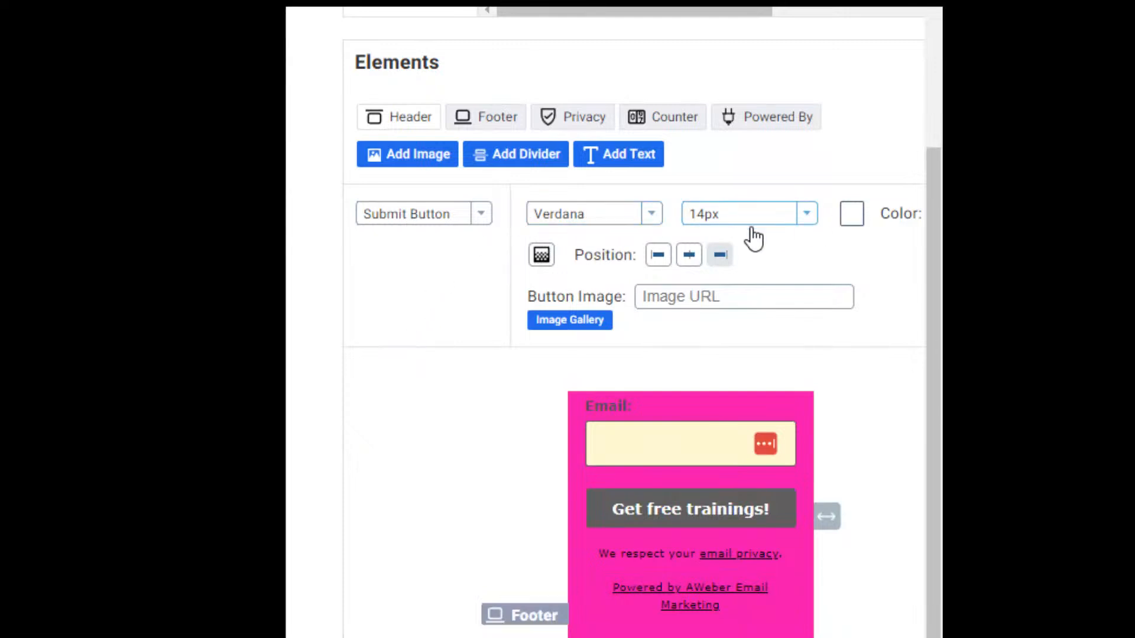
click(485, 222)
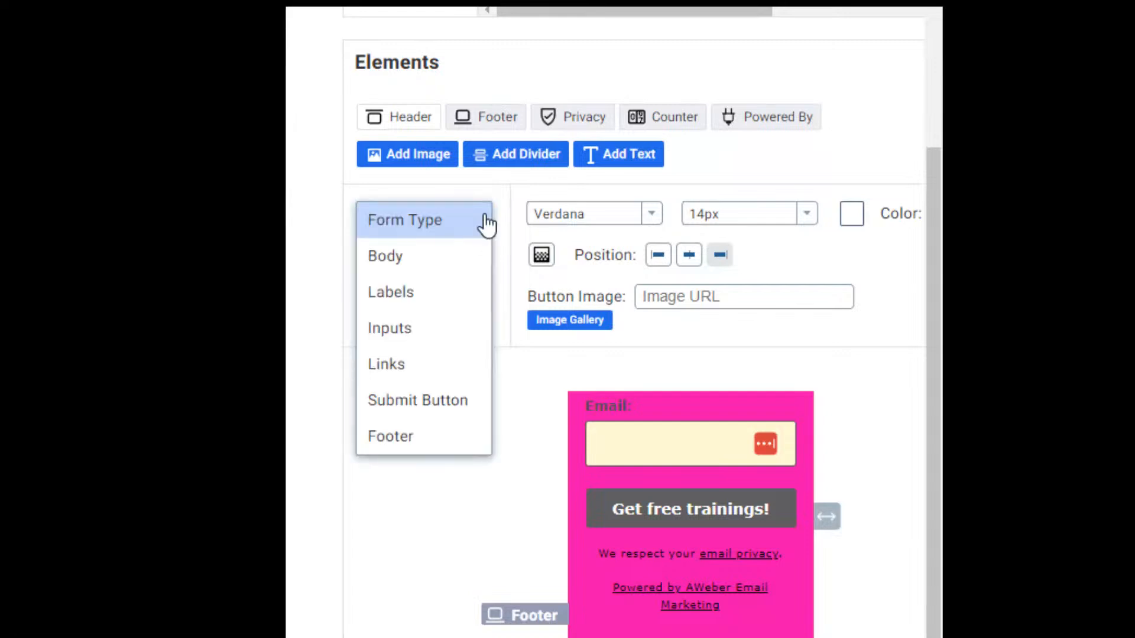
click(435, 260)
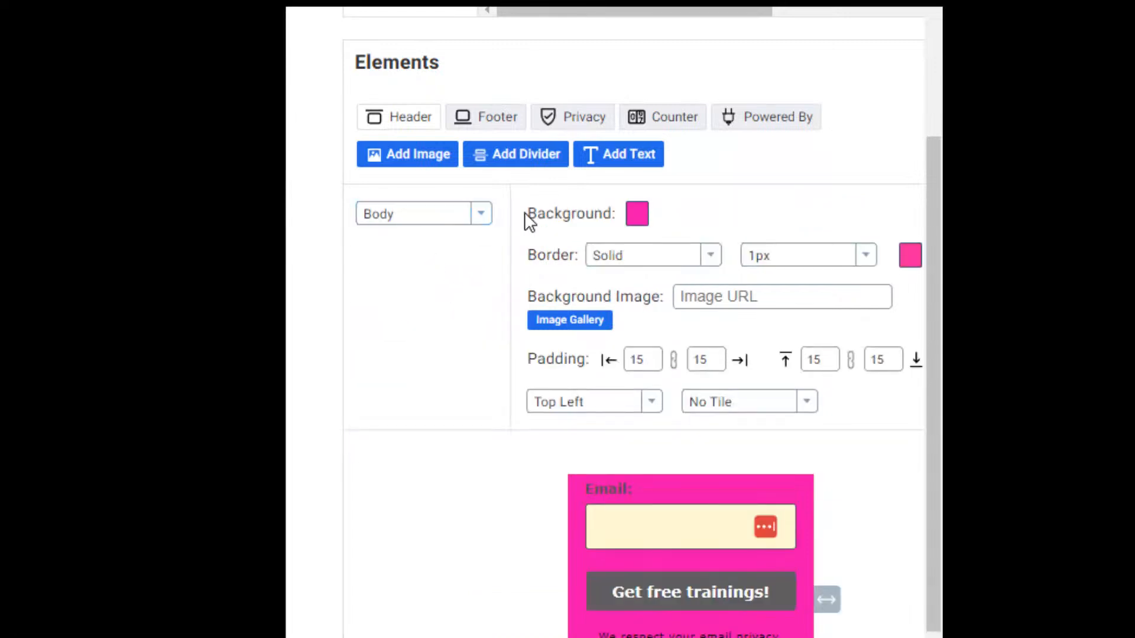
click(635, 220)
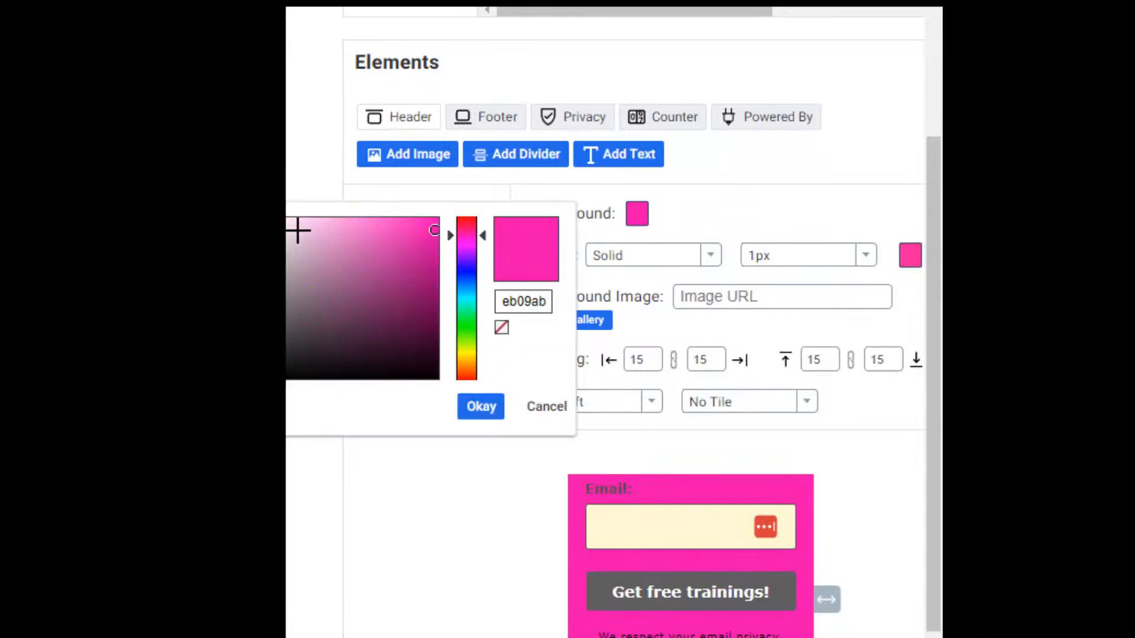
click(303, 243)
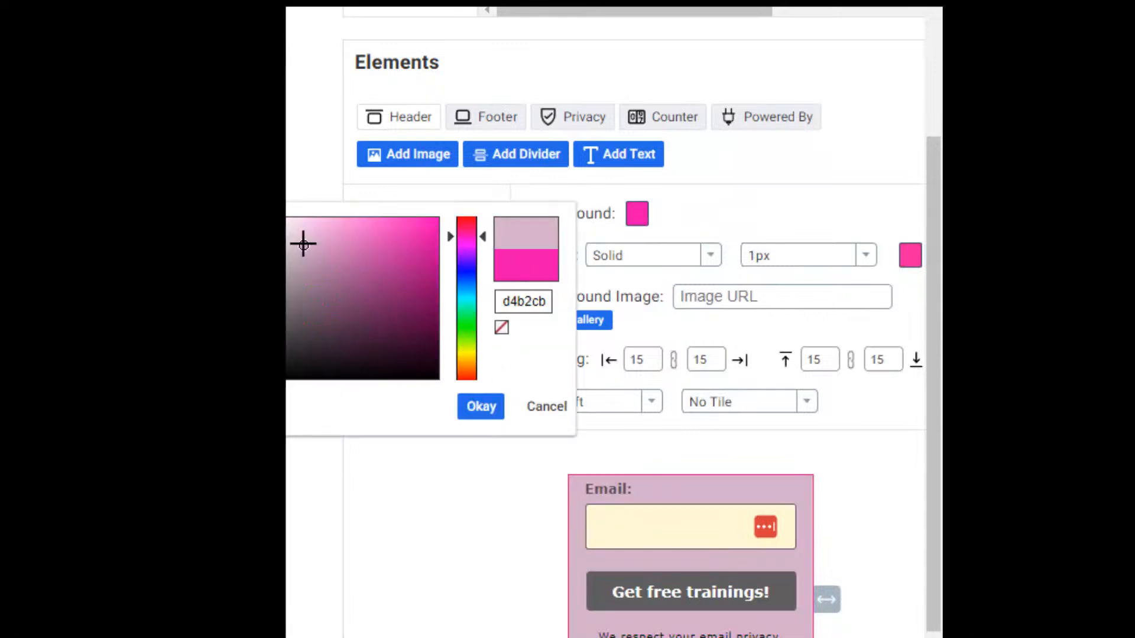
click(480, 406)
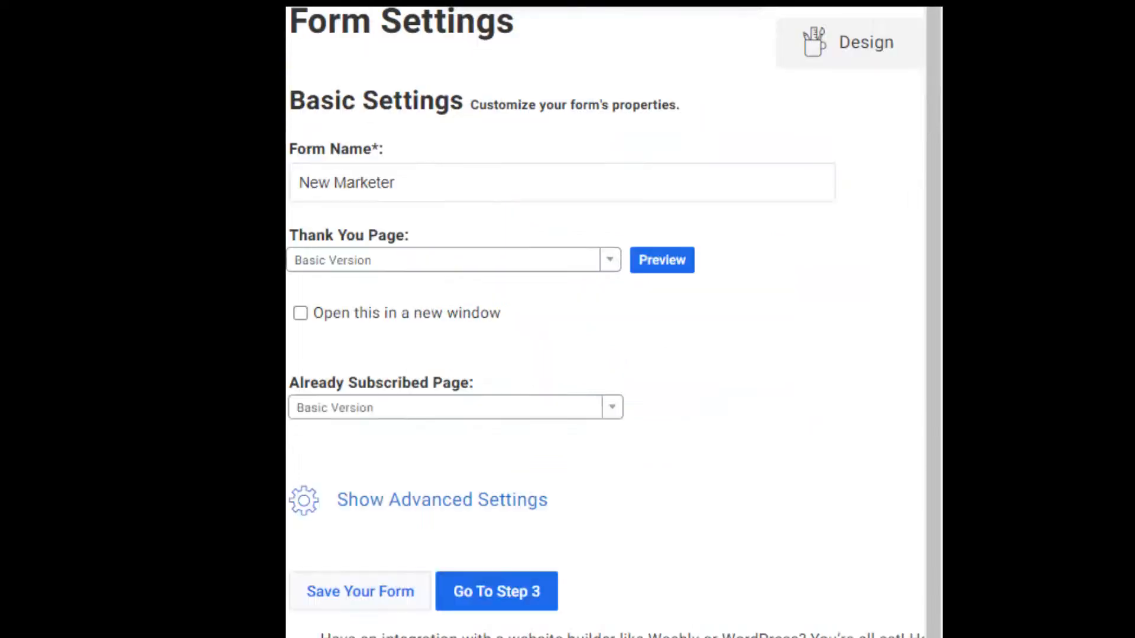
Choose Basic Version as the New Marketer form's thank-you page.
click(398, 263)
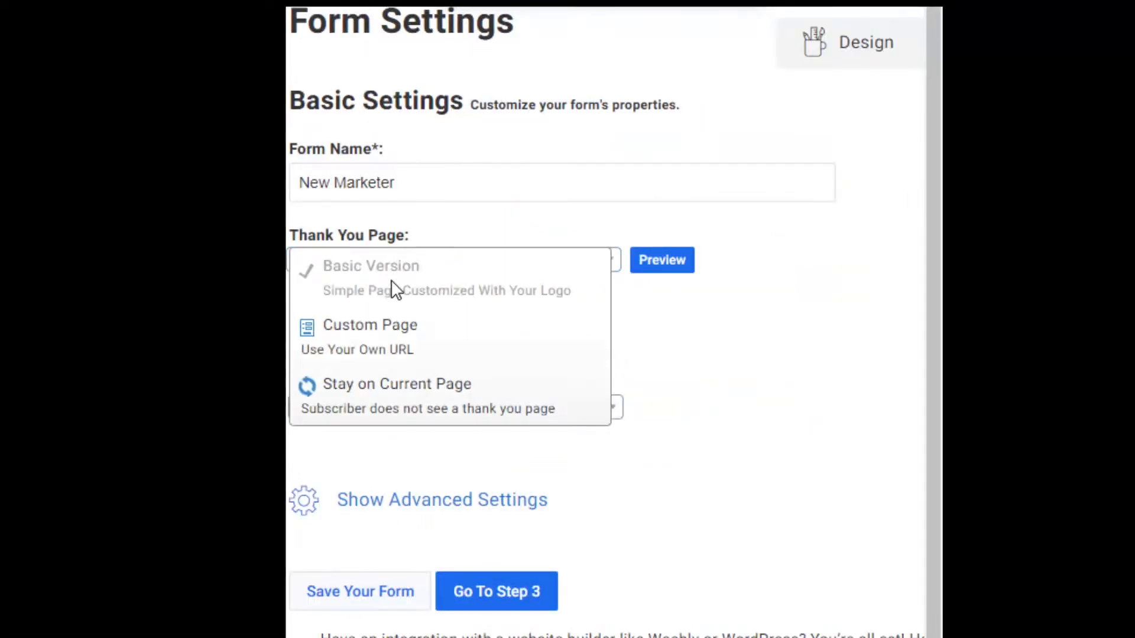
click(380, 265)
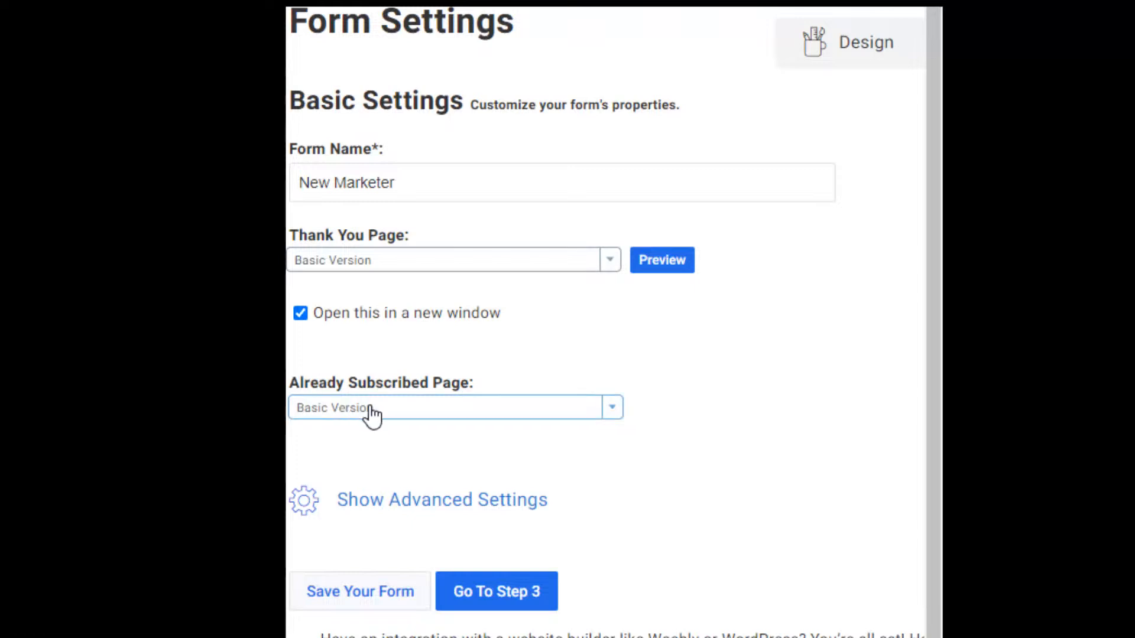
Save the New Marketer form, go to Step 3, and choose I Will Install My Form.
click(359, 593)
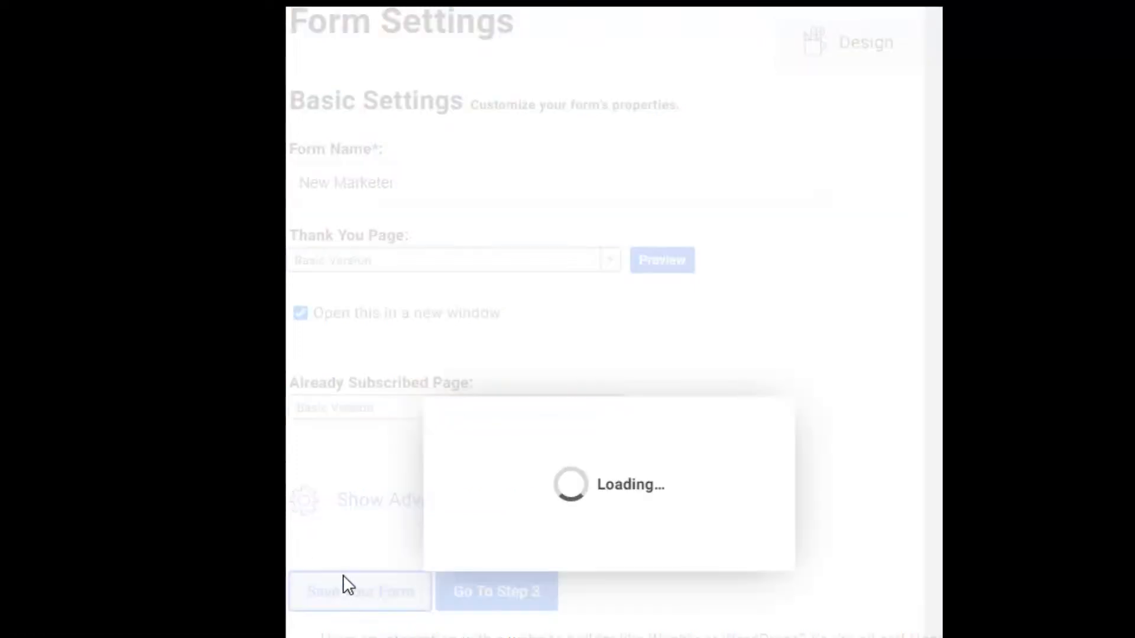
click(506, 594)
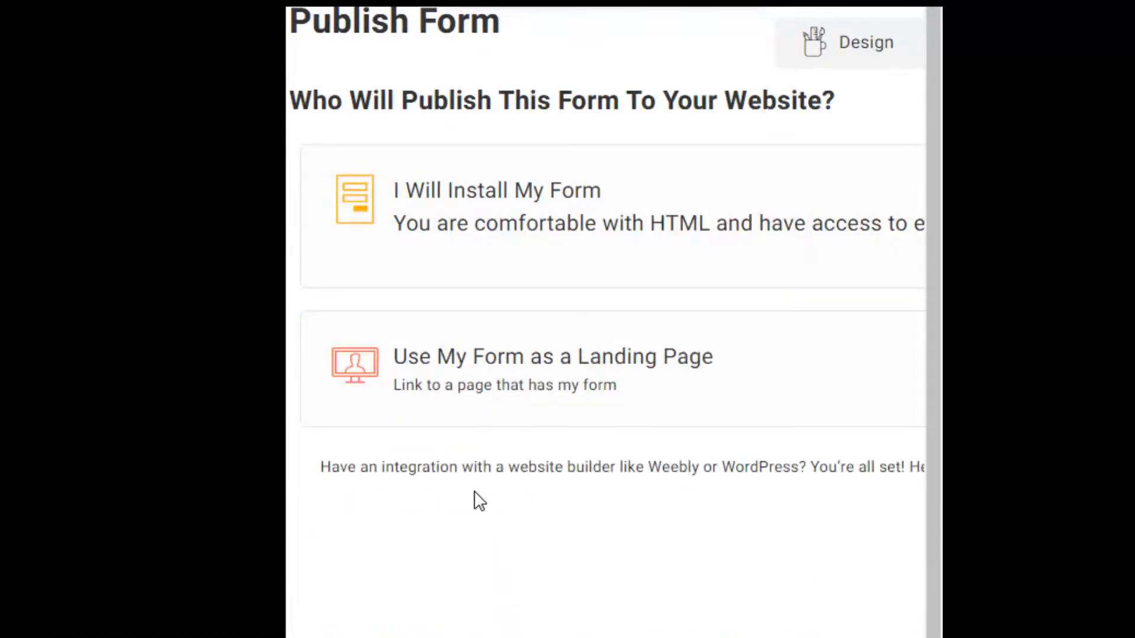
click(488, 236)
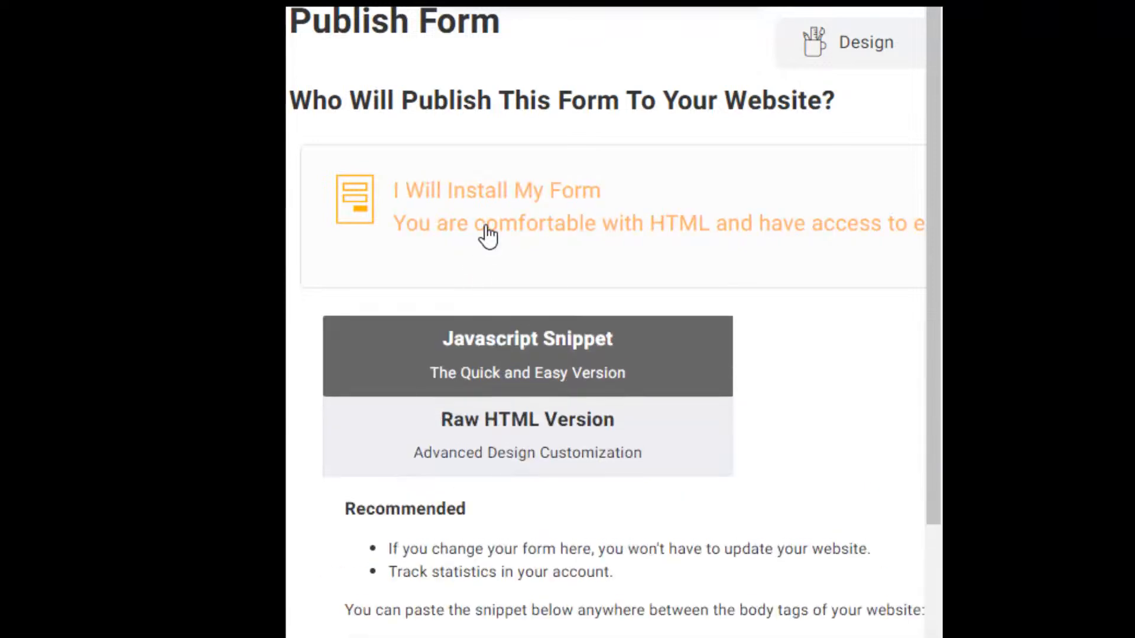
Show the Raw HTML Version of the embed code and select all of it.
click(456, 464)
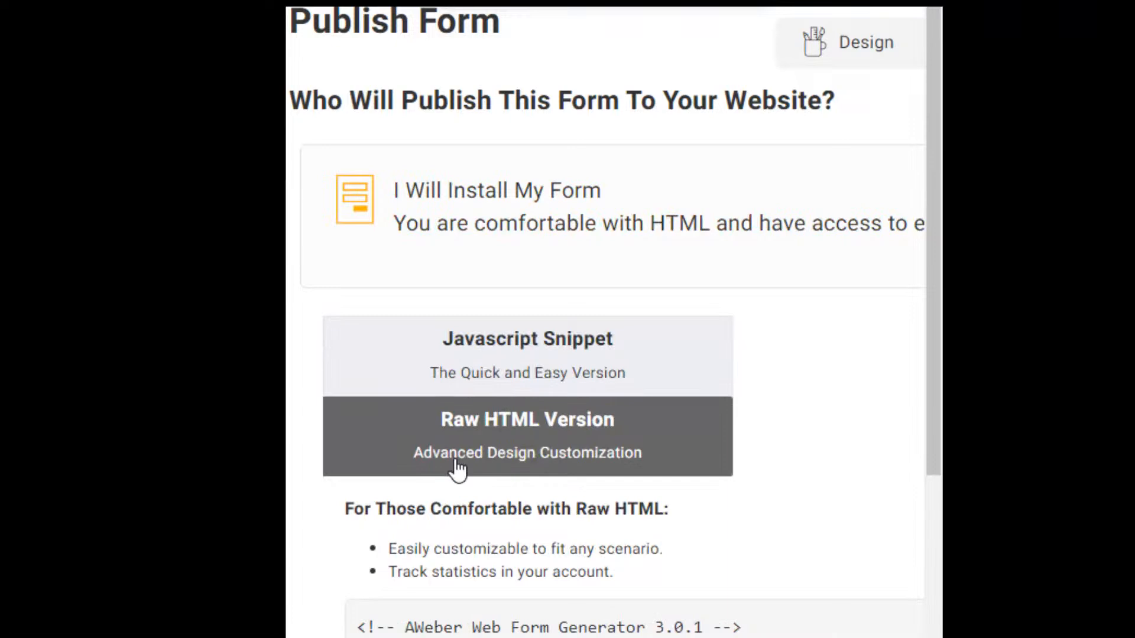
drag(934, 325, 934, 443)
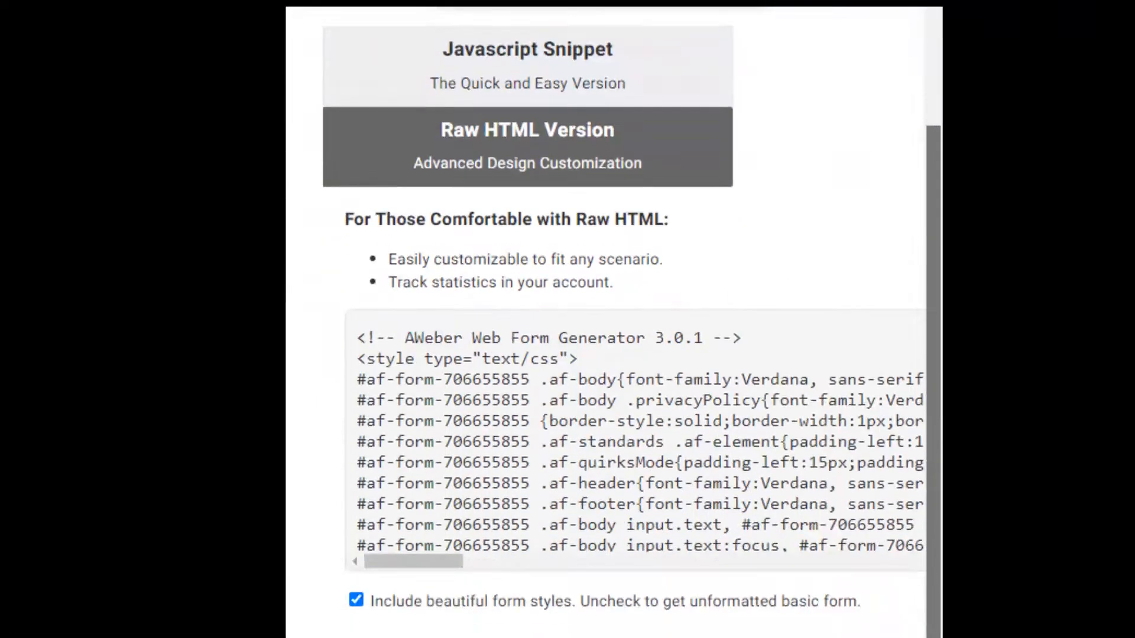
click(734, 513)
click(470, 400)
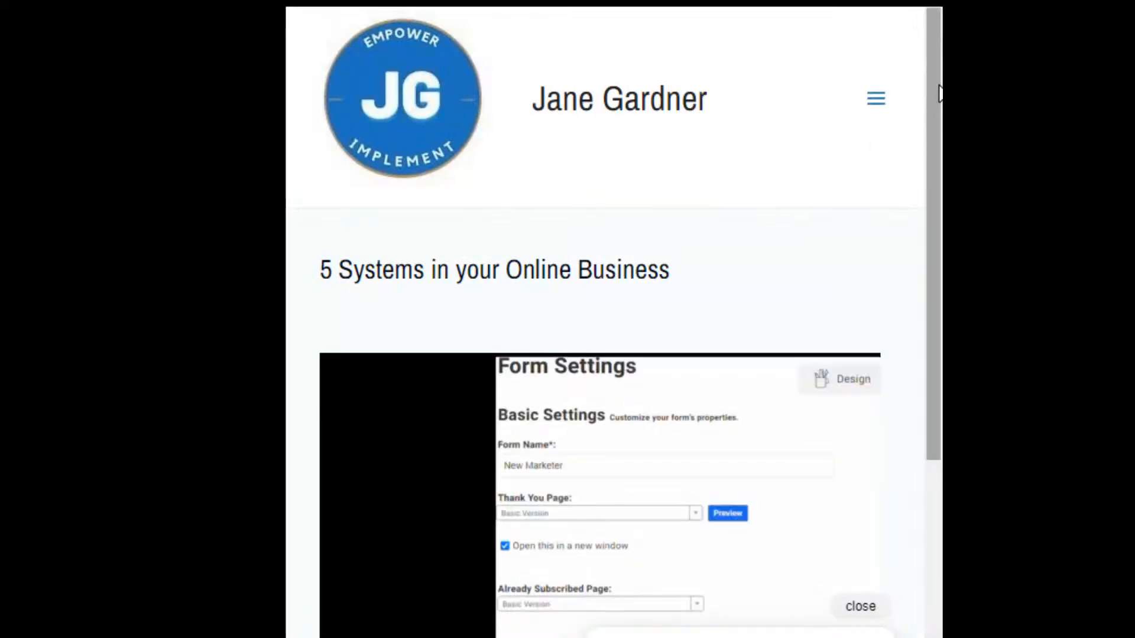
Drag a 1 Column row layout from Beaver Builder's Rows panel below the video.
drag(939, 101, 940, 259)
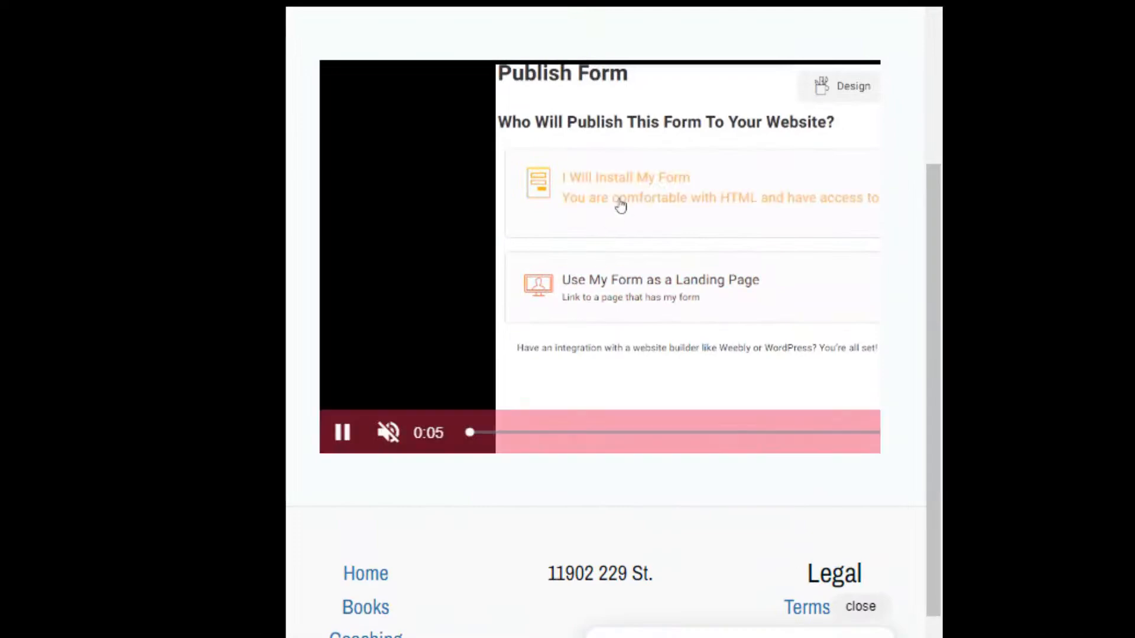
mouse_move(703, 268)
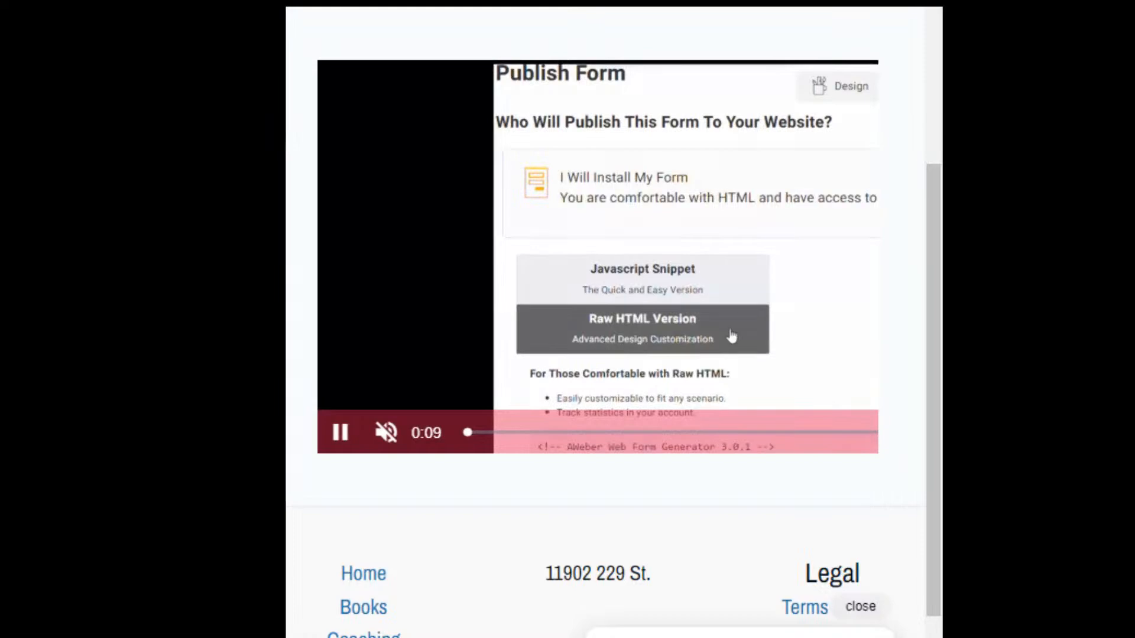
click(828, 3)
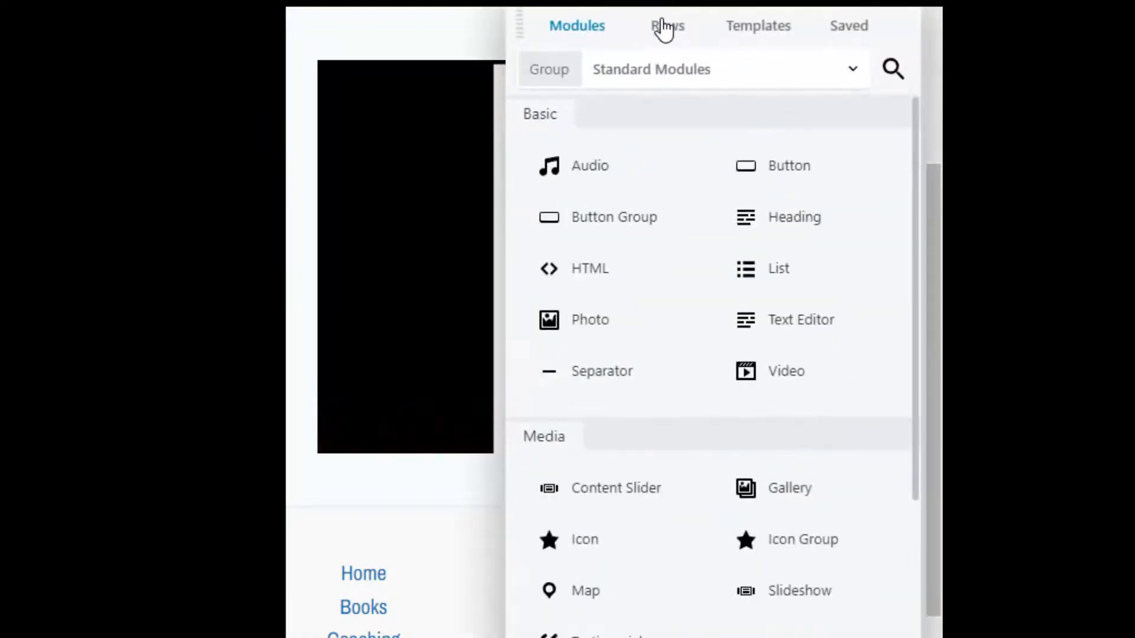
click(665, 27)
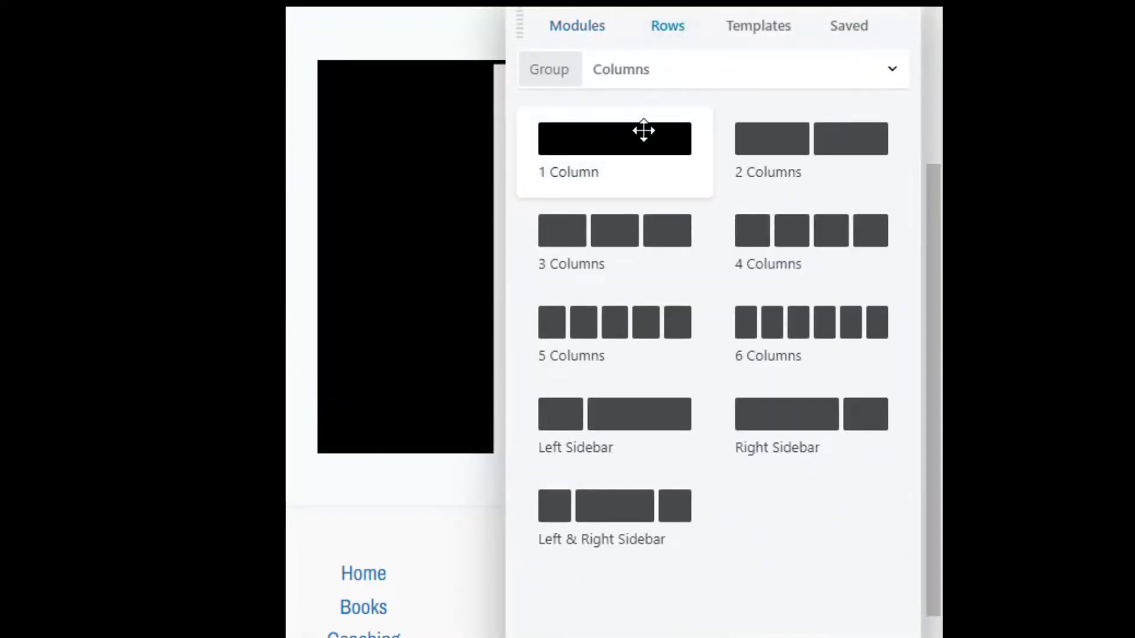
drag(643, 131, 574, 620)
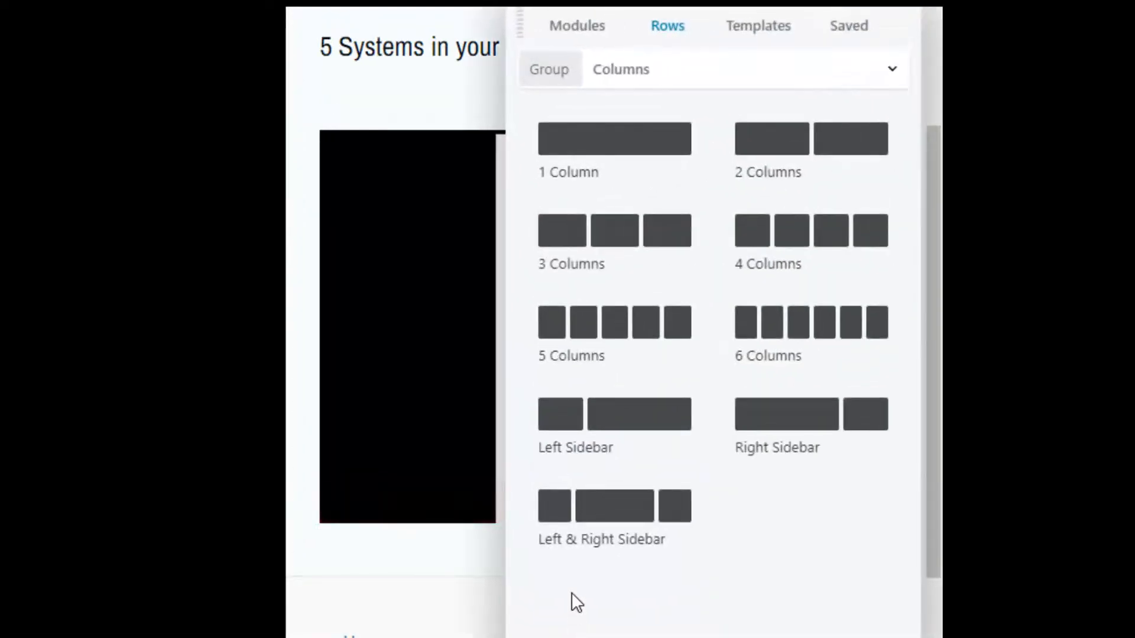
Drop an HTML module into the new row and paste the AWeber form code with Ctrl+V.
click(592, 34)
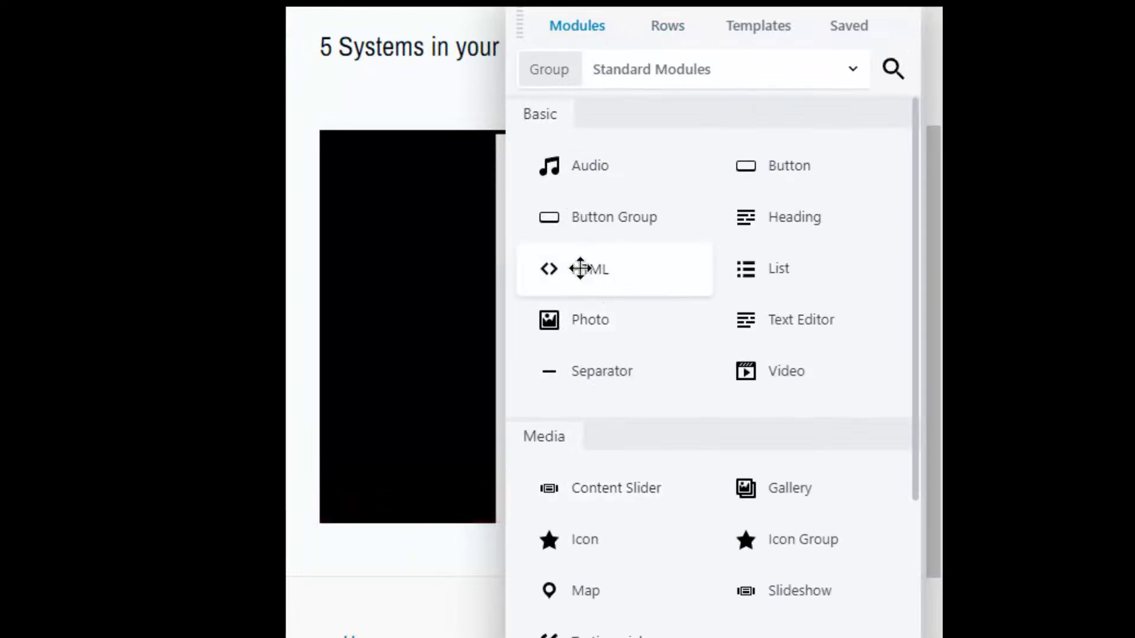
drag(581, 269, 582, 636)
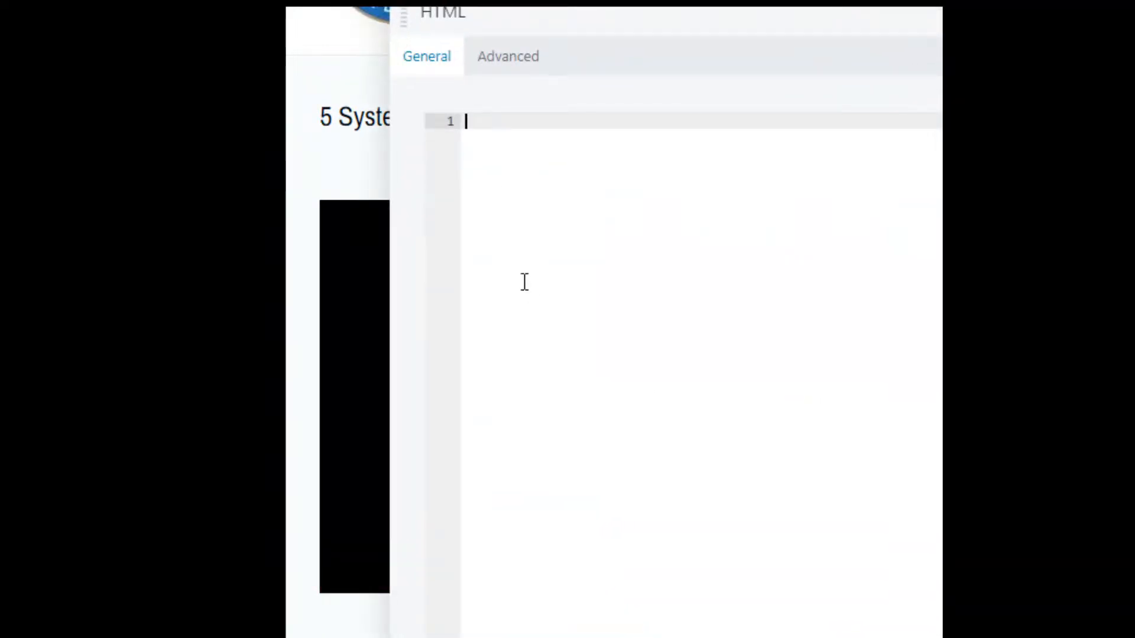
key(ctrl+v)
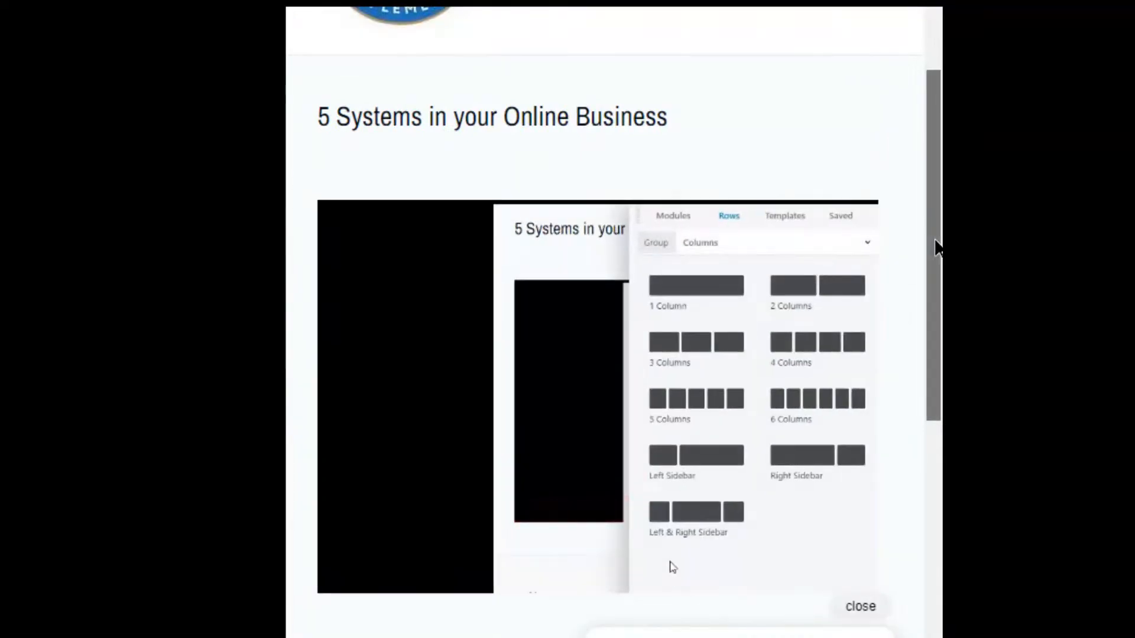
Scroll down to check the embedded pale pink form, then scroll back up to the header.
scroll(936, 243, down, 5)
scroll(780, 231, down, 3)
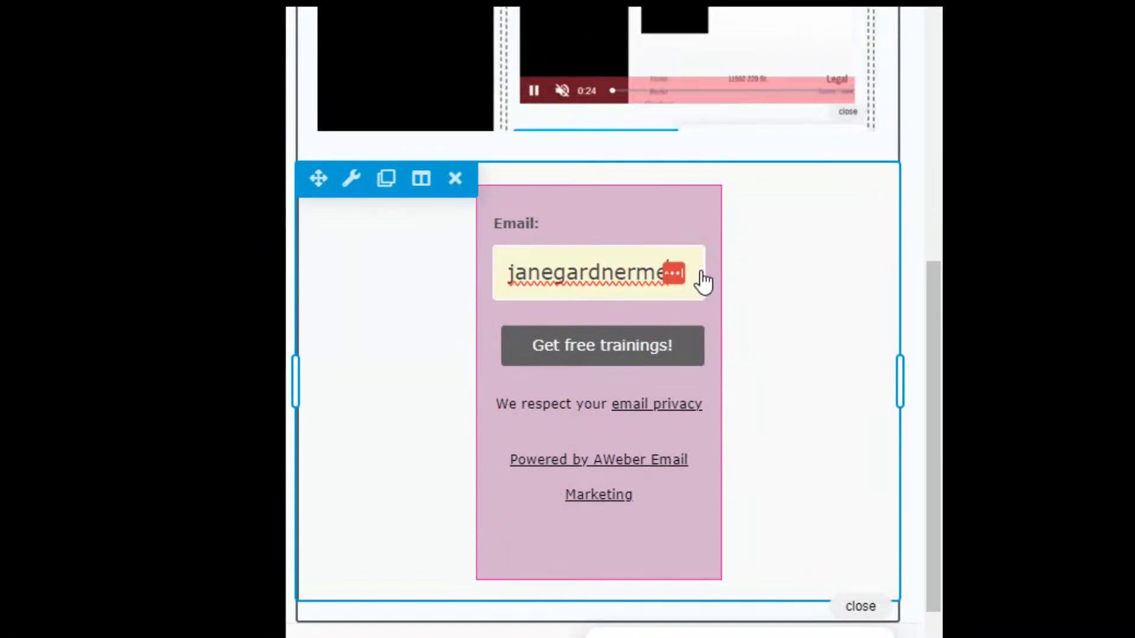
drag(939, 356, 938, 101)
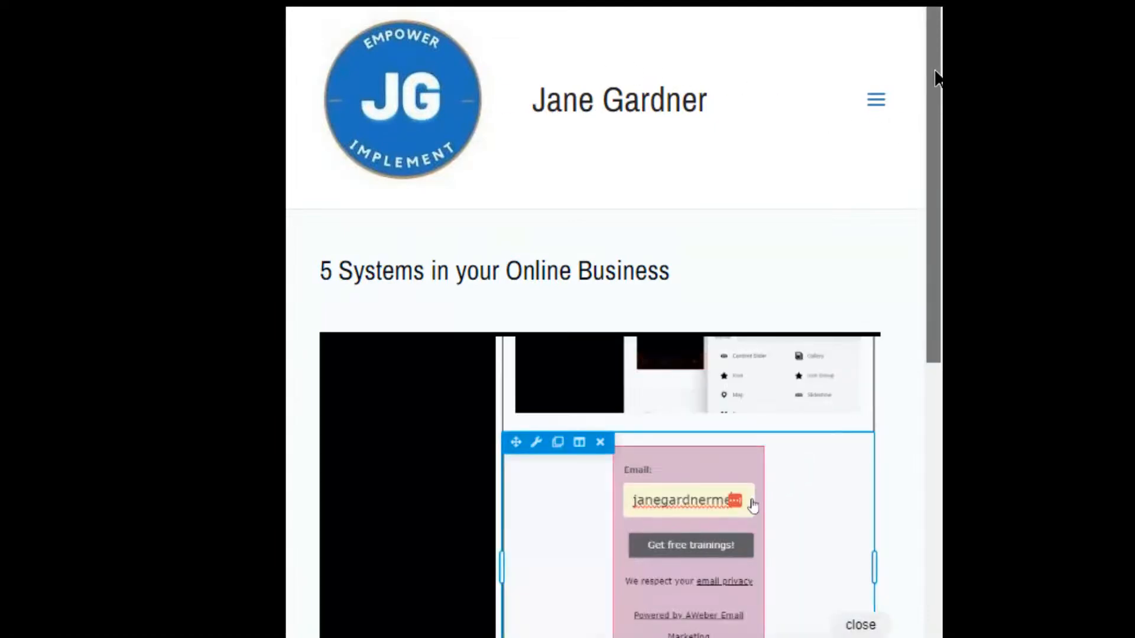
drag(936, 77, 937, 370)
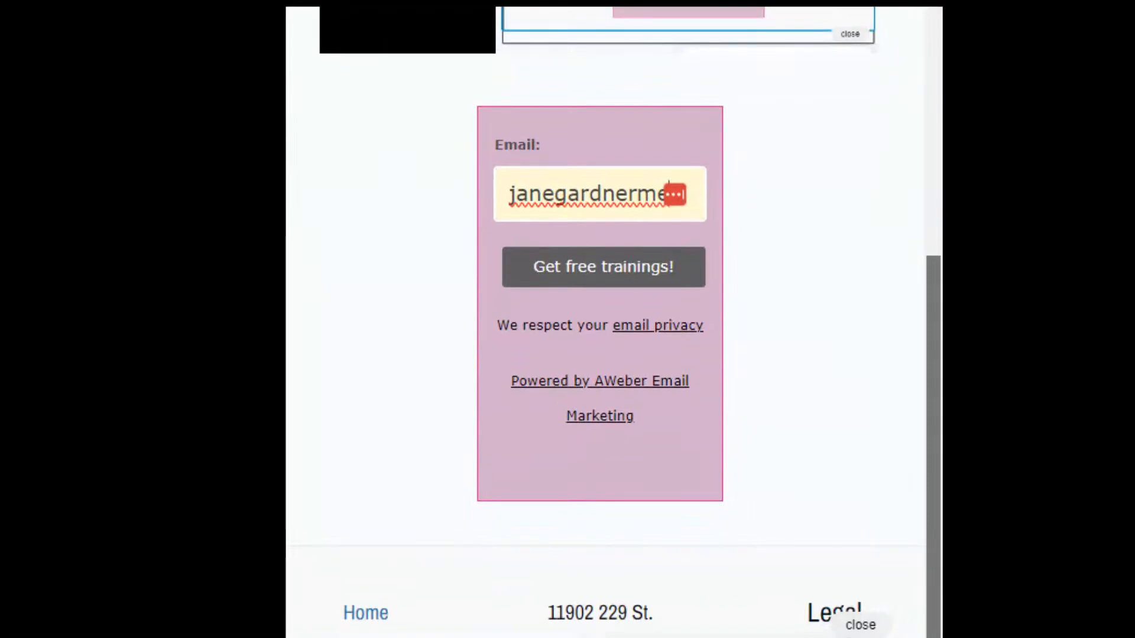
Replace the Email field text with a test e-mail address and submit it via 'Get free trainings!'.
click(501, 208)
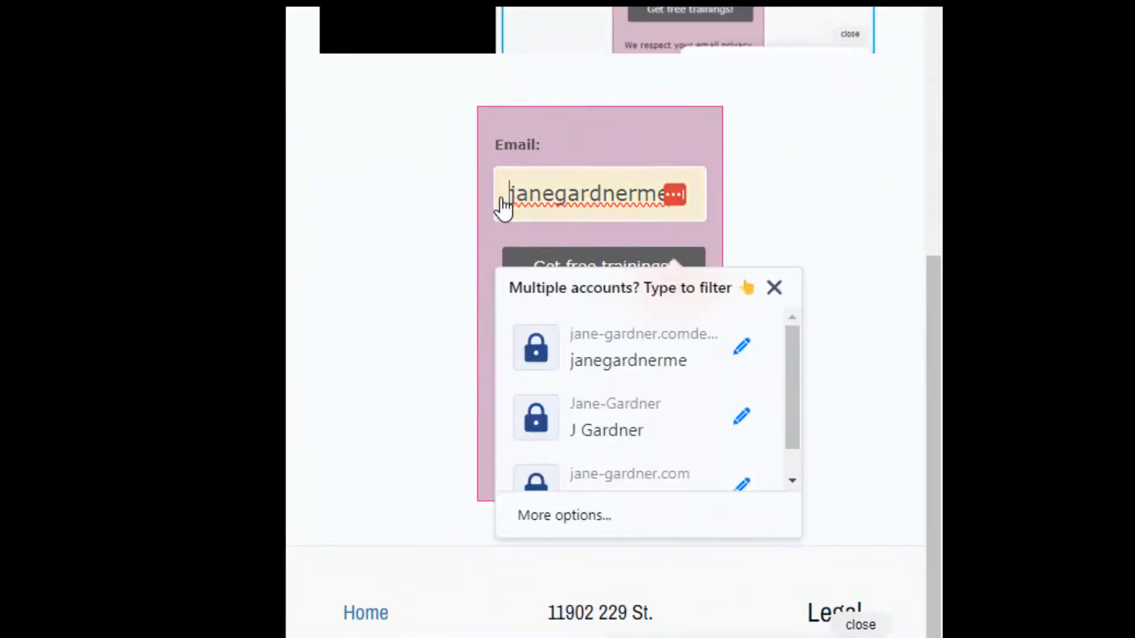
drag(501, 208, 746, 206)
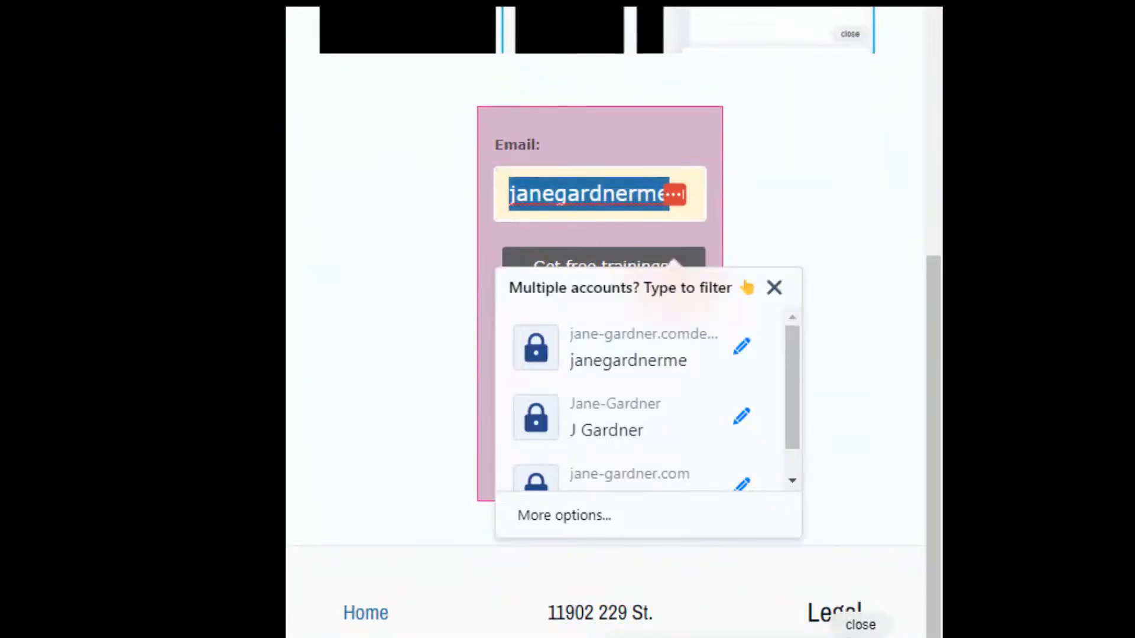
key(BackSpace)
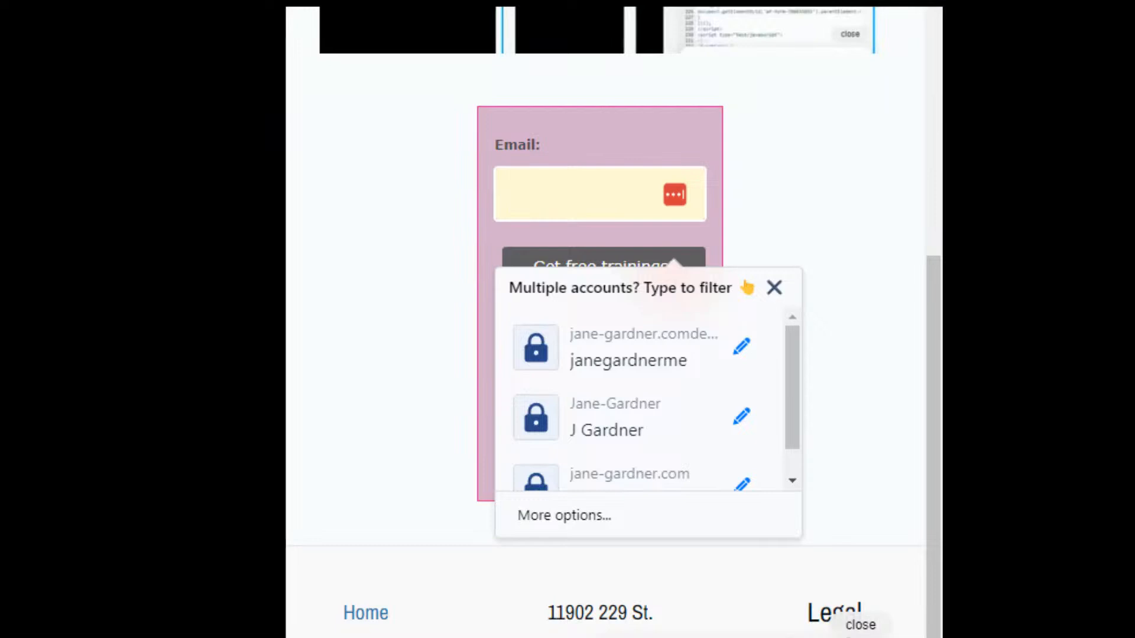
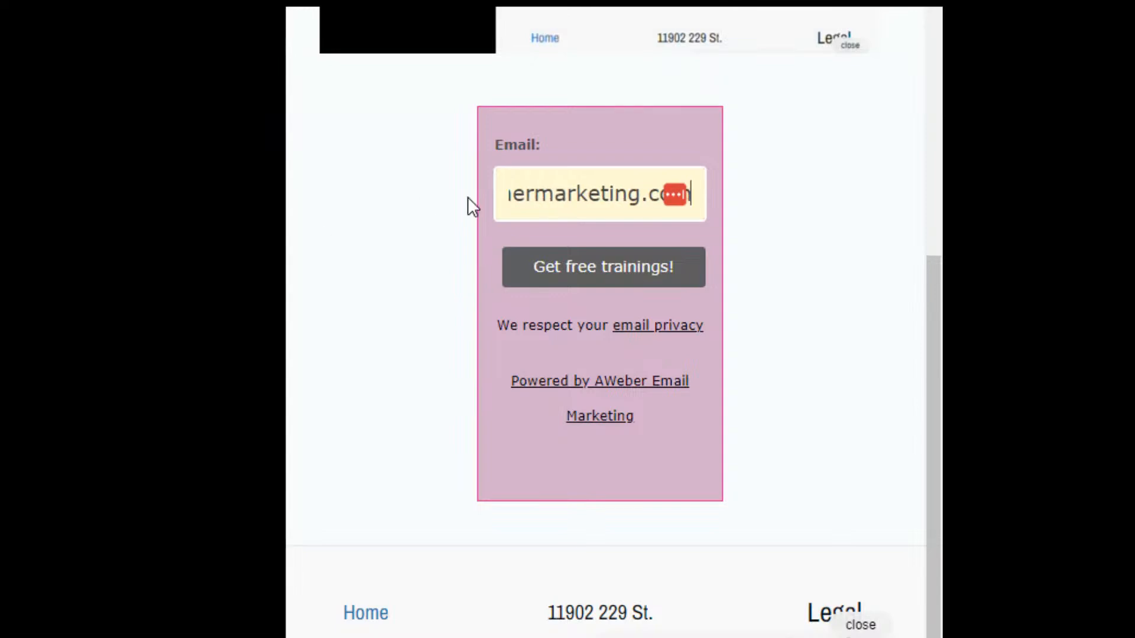
click(557, 266)
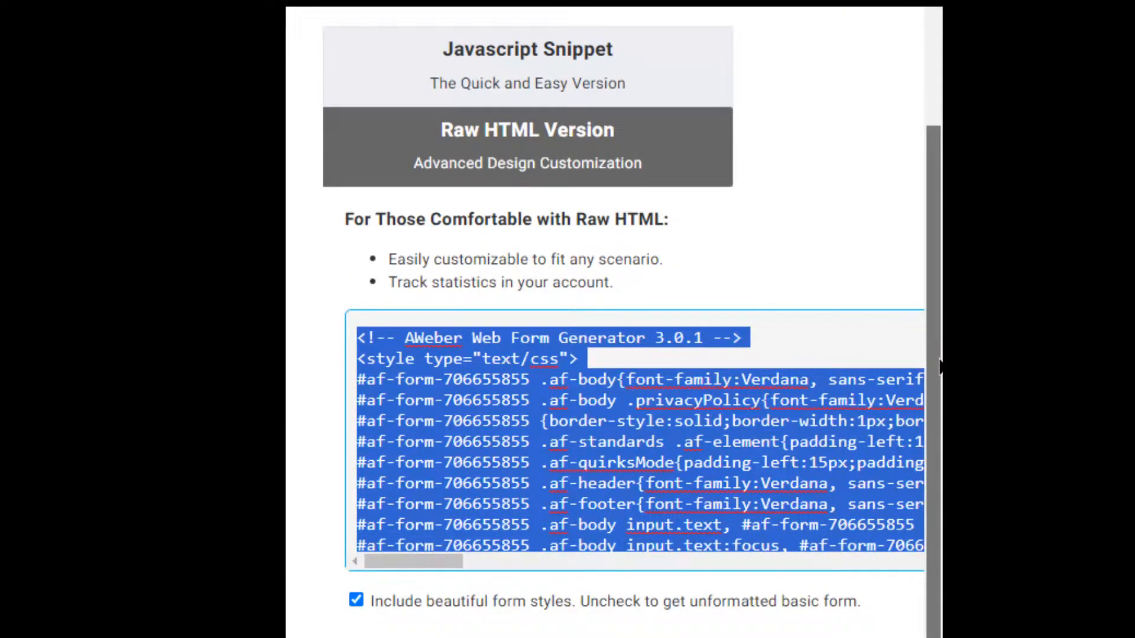
Scroll through the Raw HTML code on the Publish Form page, then deselect the code.
drag(940, 367, 937, 246)
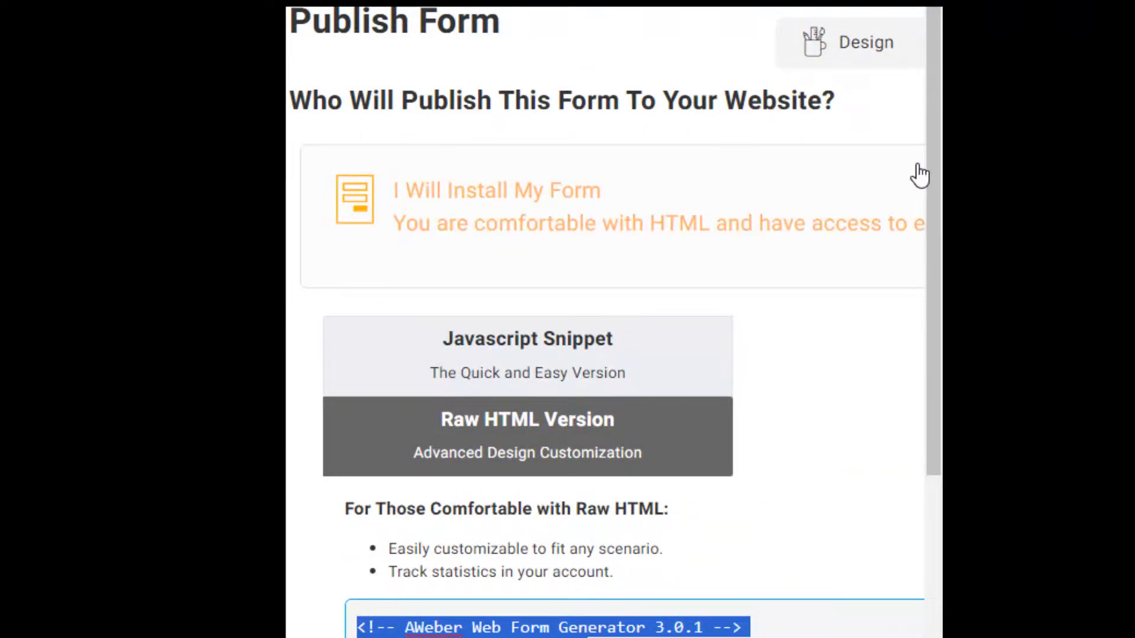
drag(932, 179, 940, 473)
scroll(605, 322, right, 6)
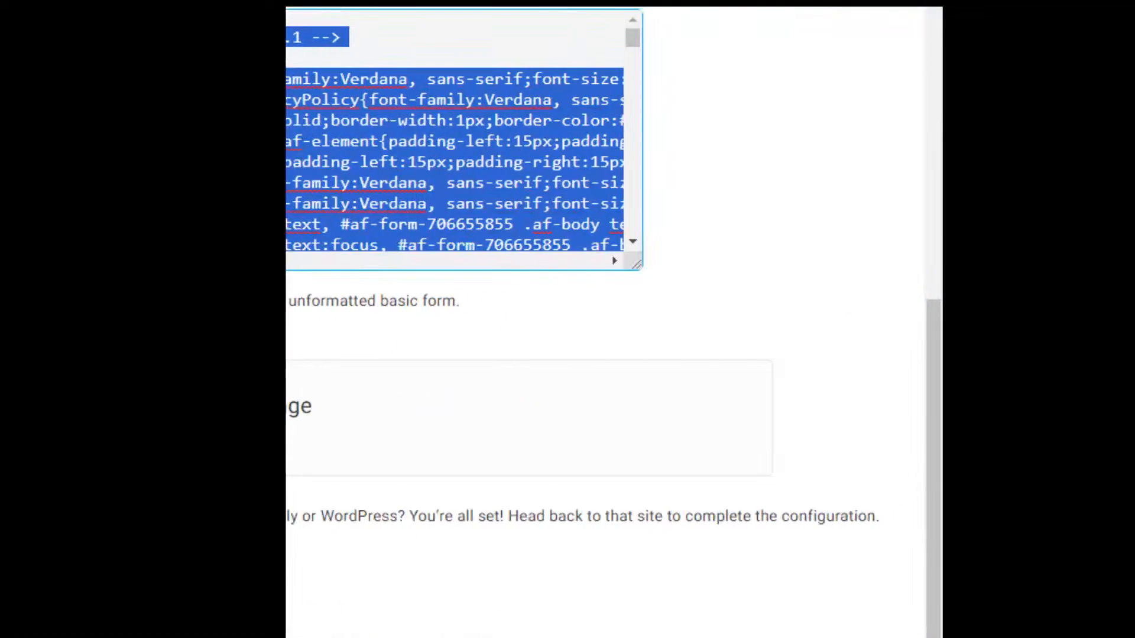
drag(938, 525, 938, 13)
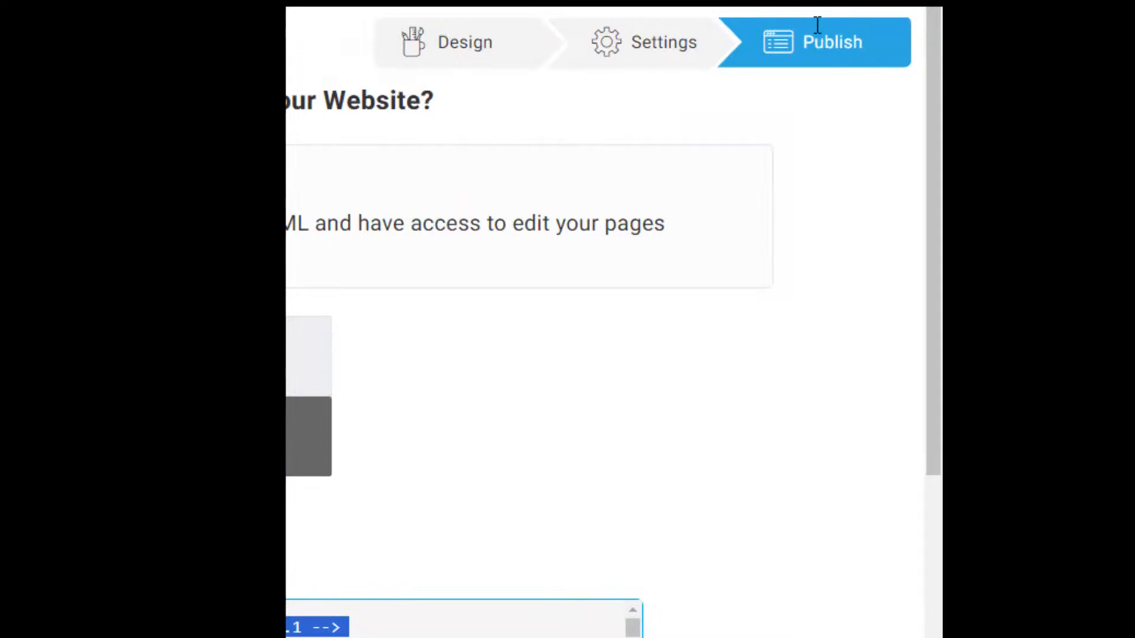
click(833, 43)
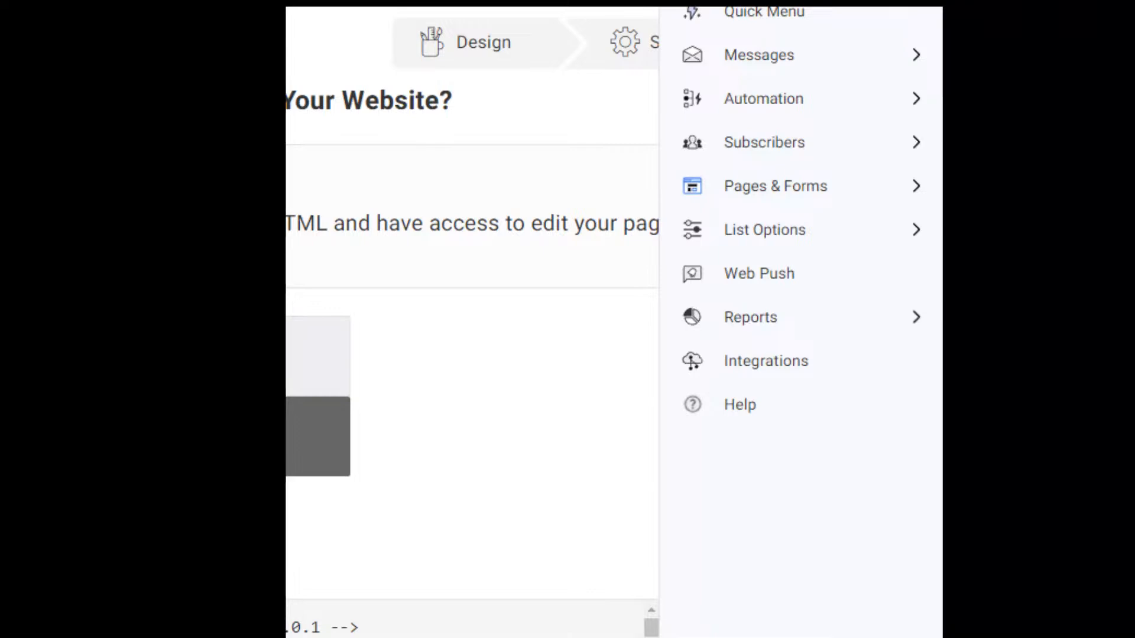
Go to Automation > Campaigns and start creating a new campaign.
click(860, 111)
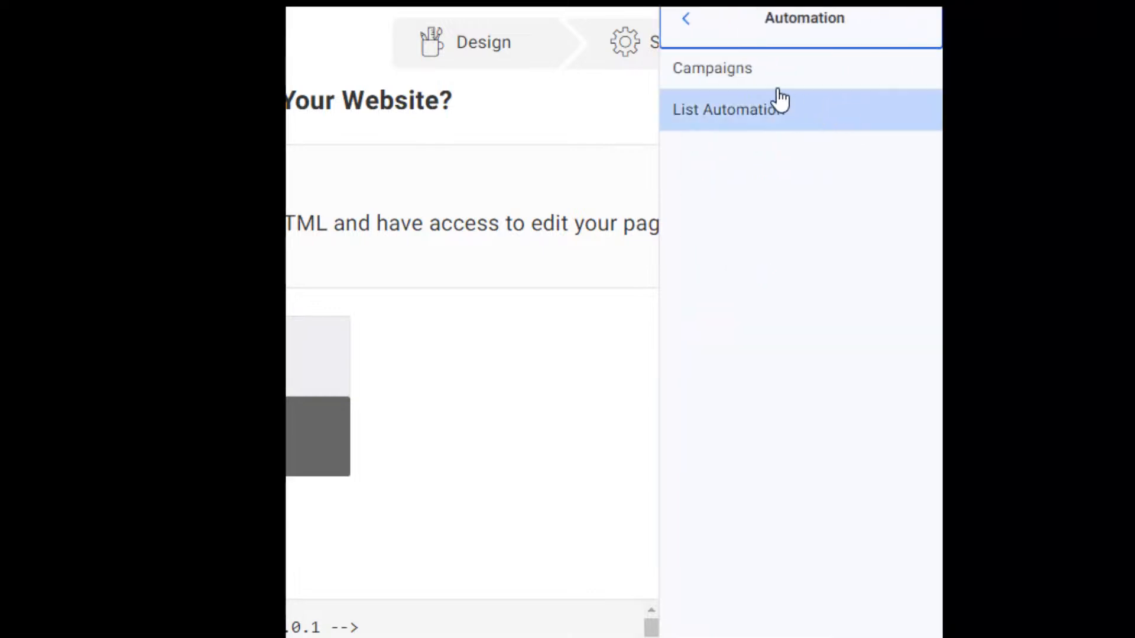
click(759, 86)
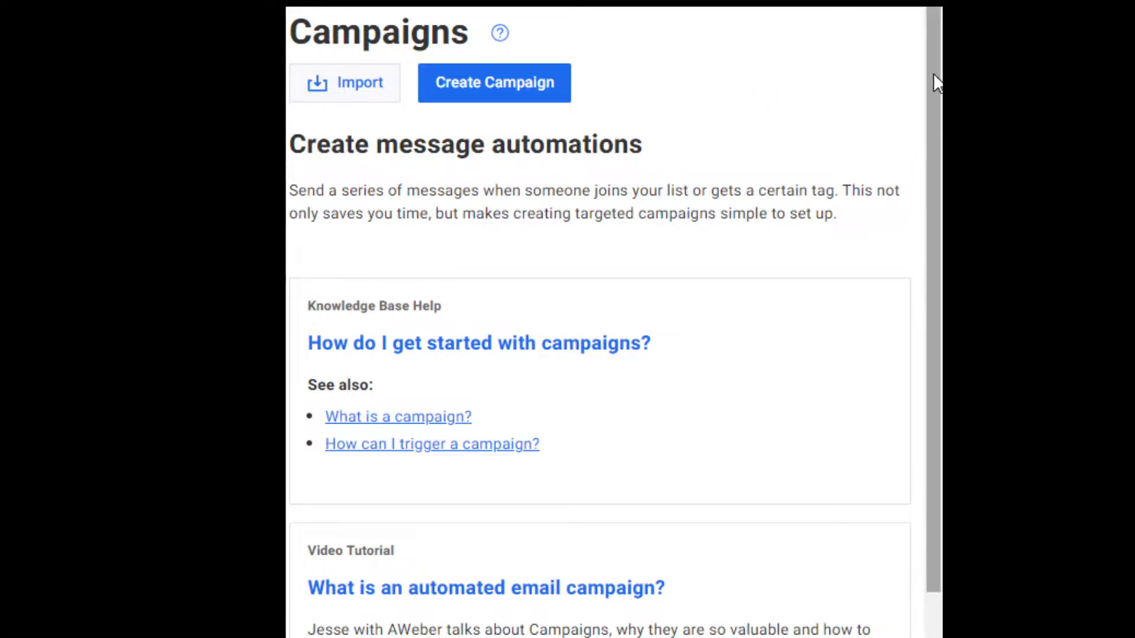
drag(934, 86, 932, 355)
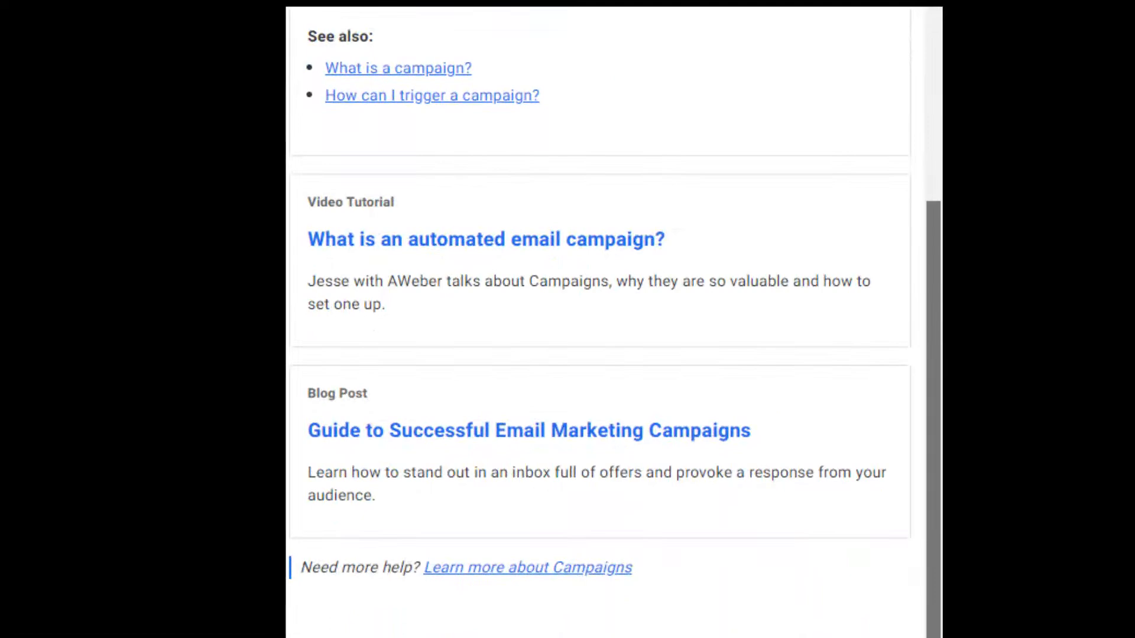
scroll(930, 203, up, 6)
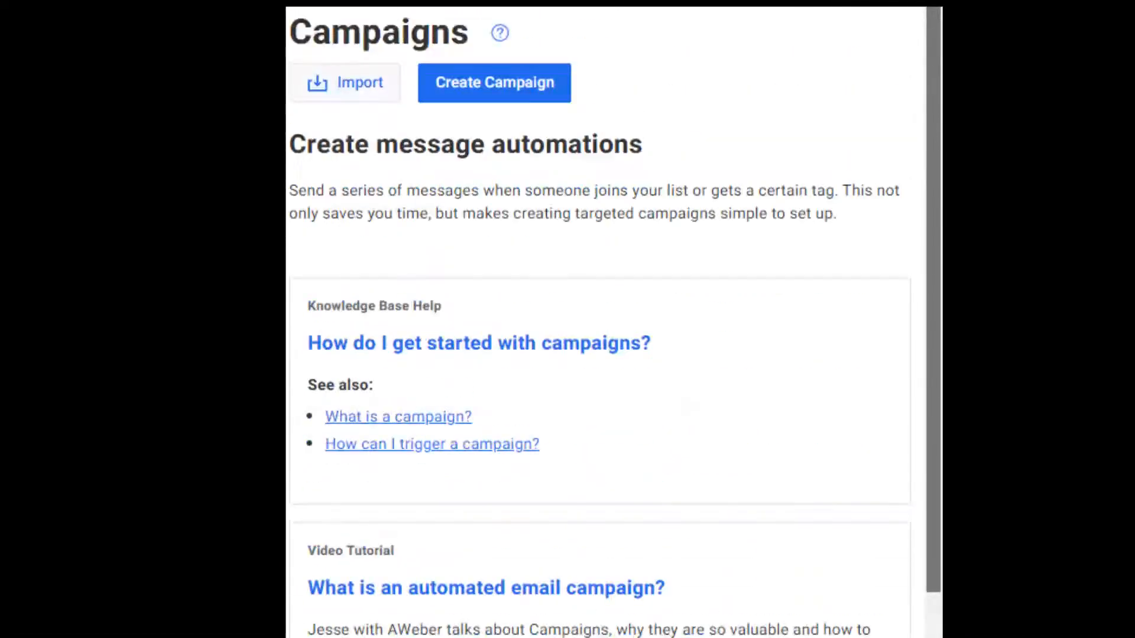
click(499, 100)
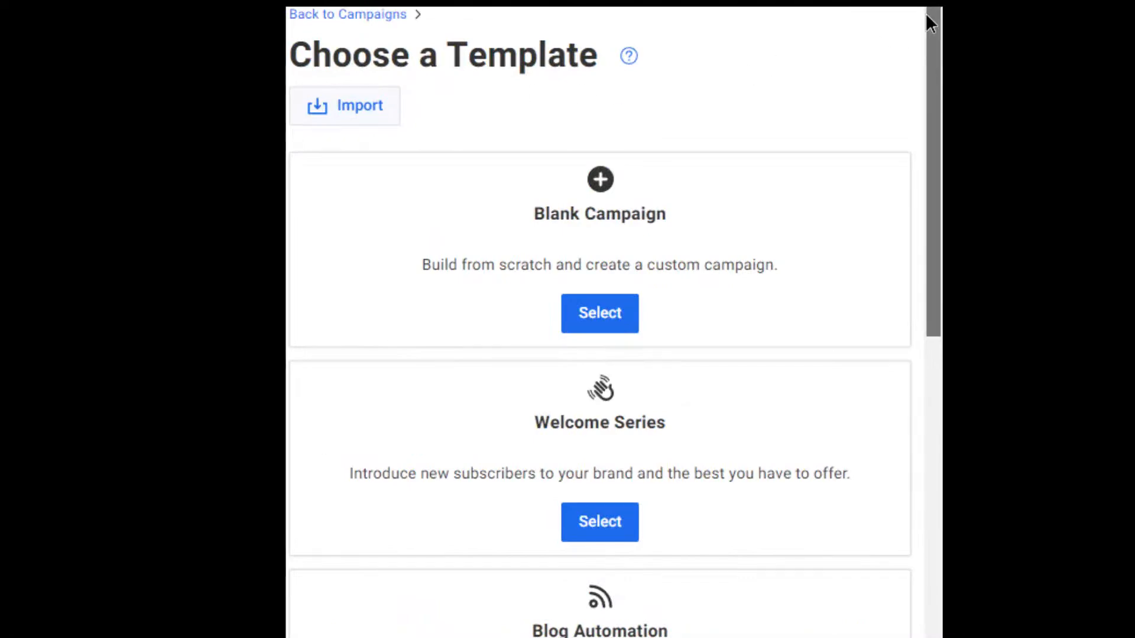
Select the Welcome Series template card for the new campaign.
mouse_move(930, 23)
mouse_down()
mouse_move(932, 476)
mouse_move(931, 26)
mouse_up()
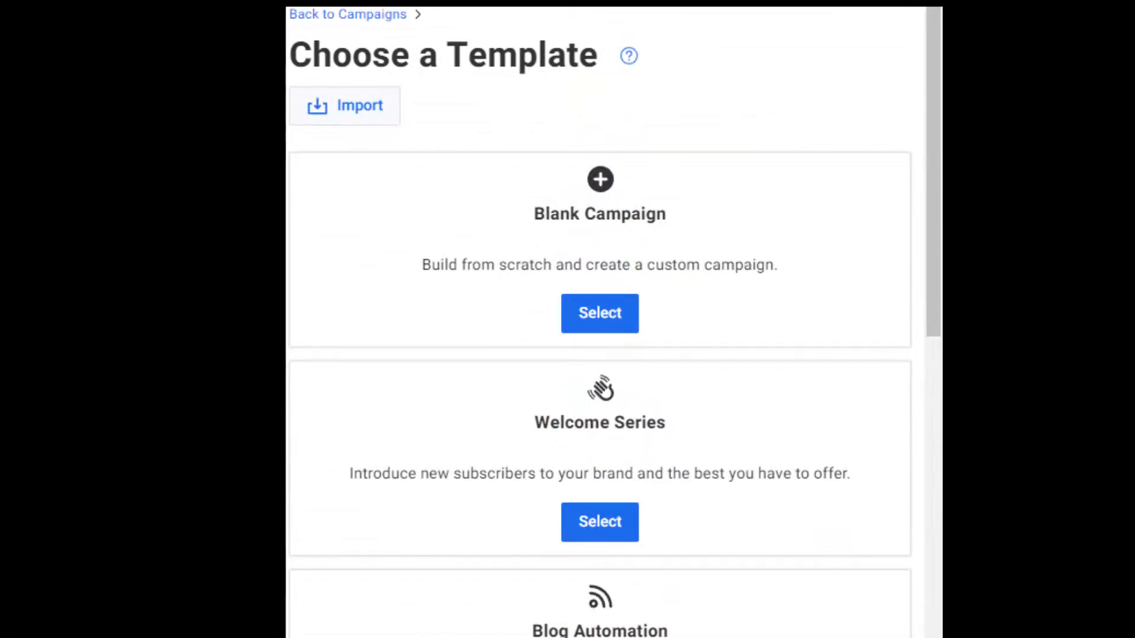
click(602, 523)
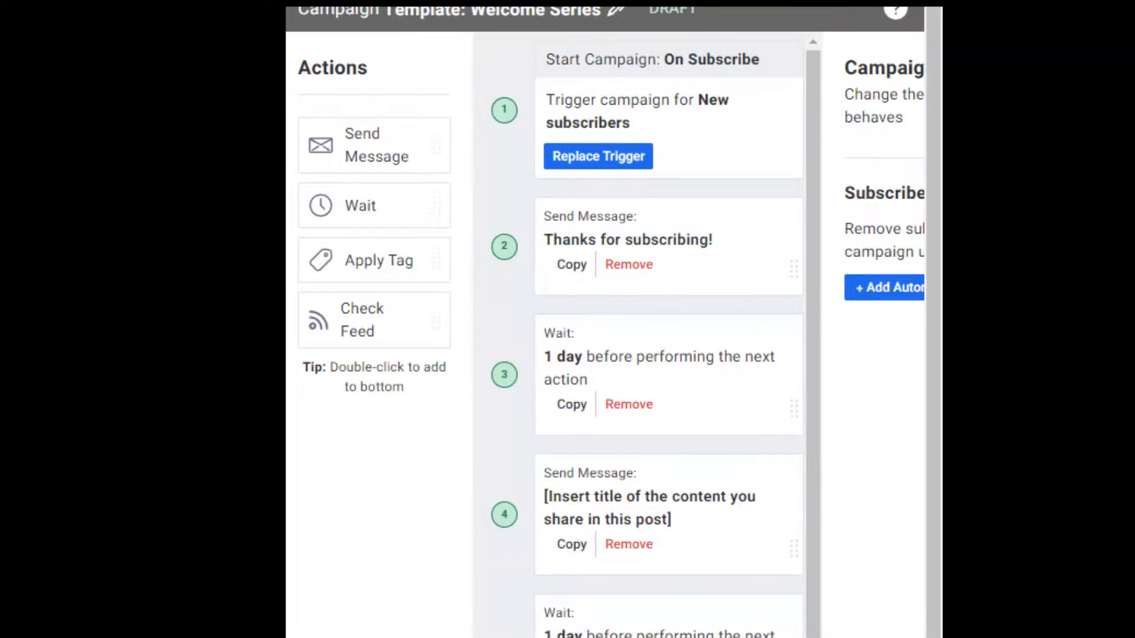
Select the 'Thanks for subscribing!' Send Message card and open it in the message editor.
scroll(605, 323, right, 3)
scroll(605, 322, left, 3)
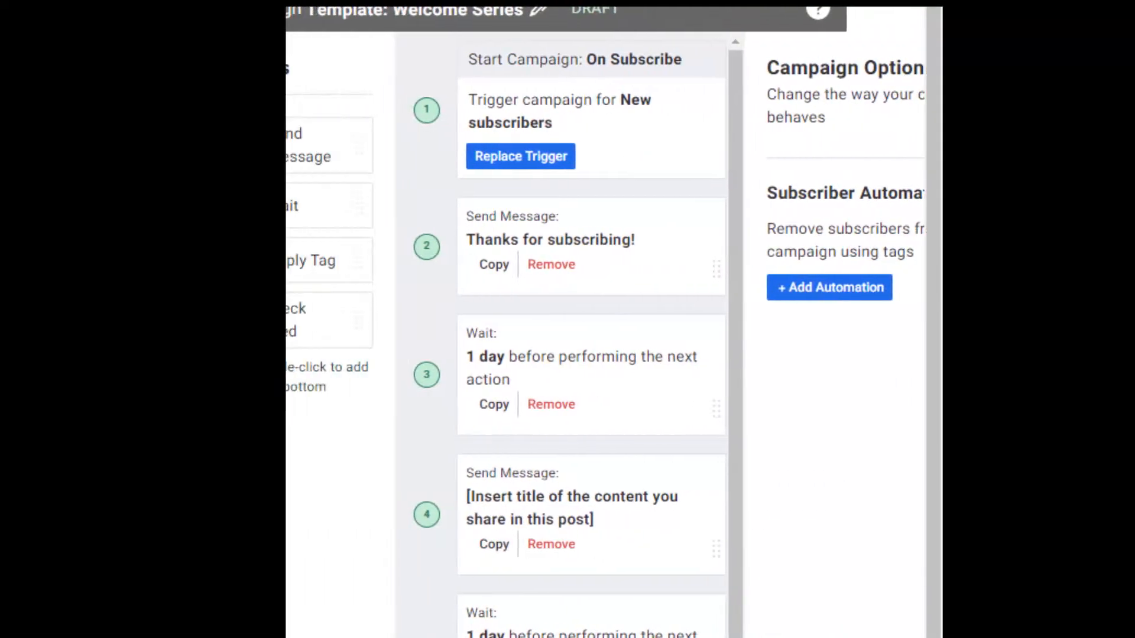
scroll(605, 322, right, 3)
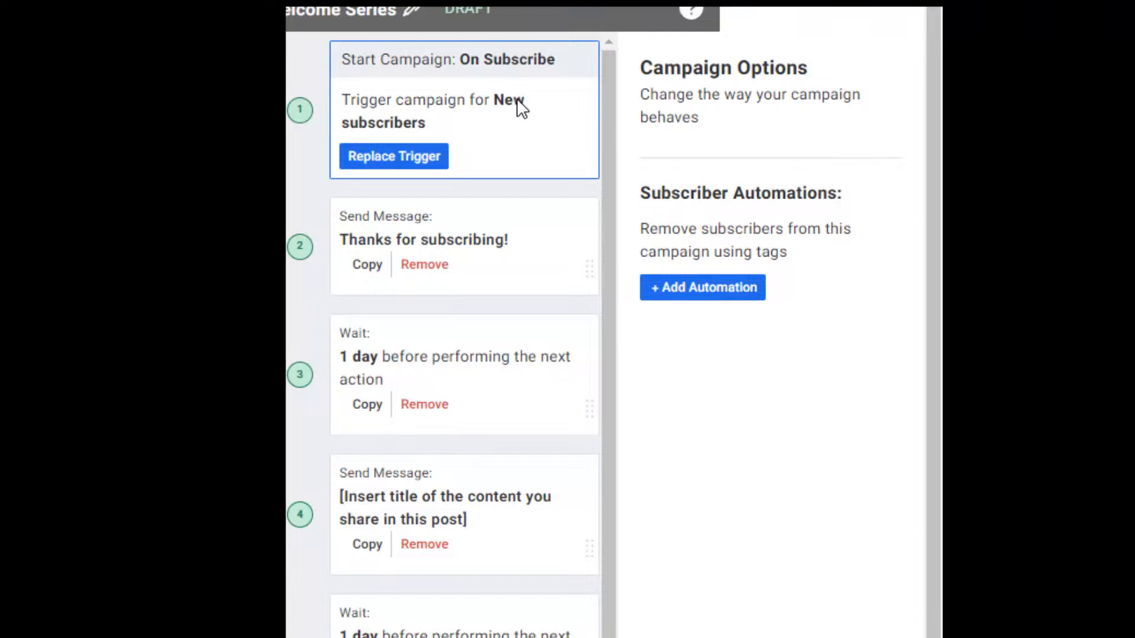
click(383, 233)
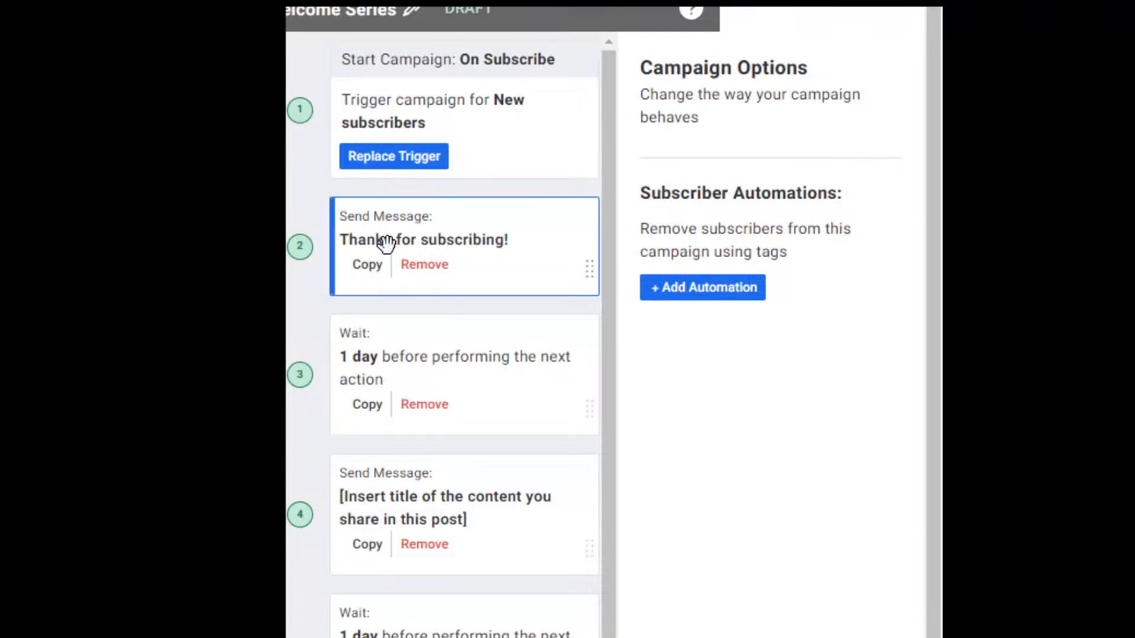
click(434, 243)
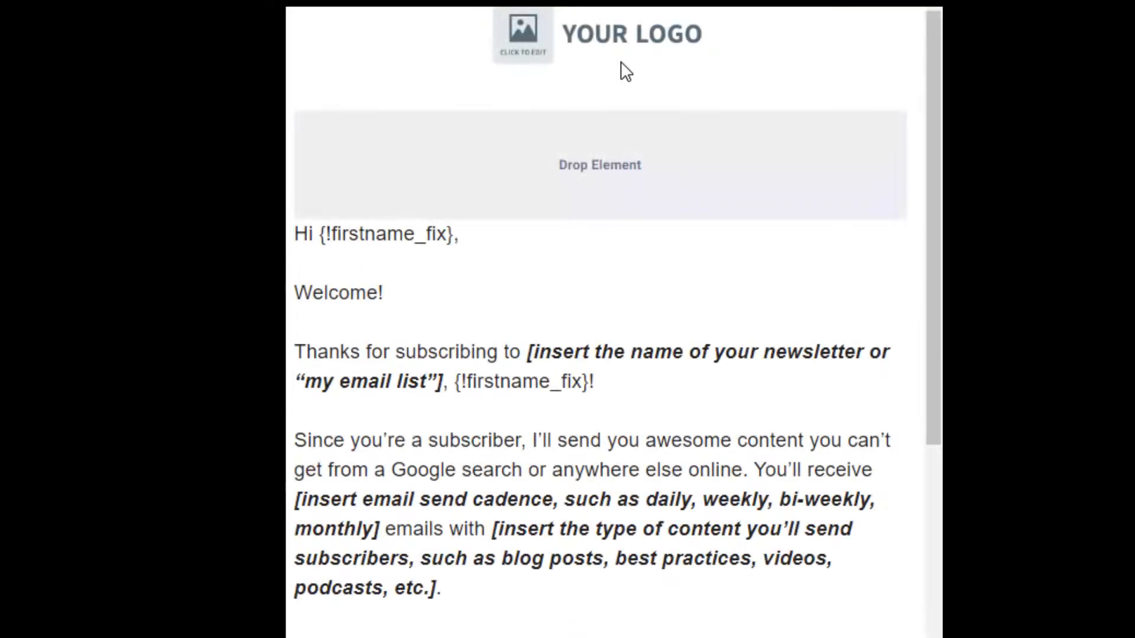
Replace the newsletter-name placeholder with 'new marketer list'.
click(519, 39)
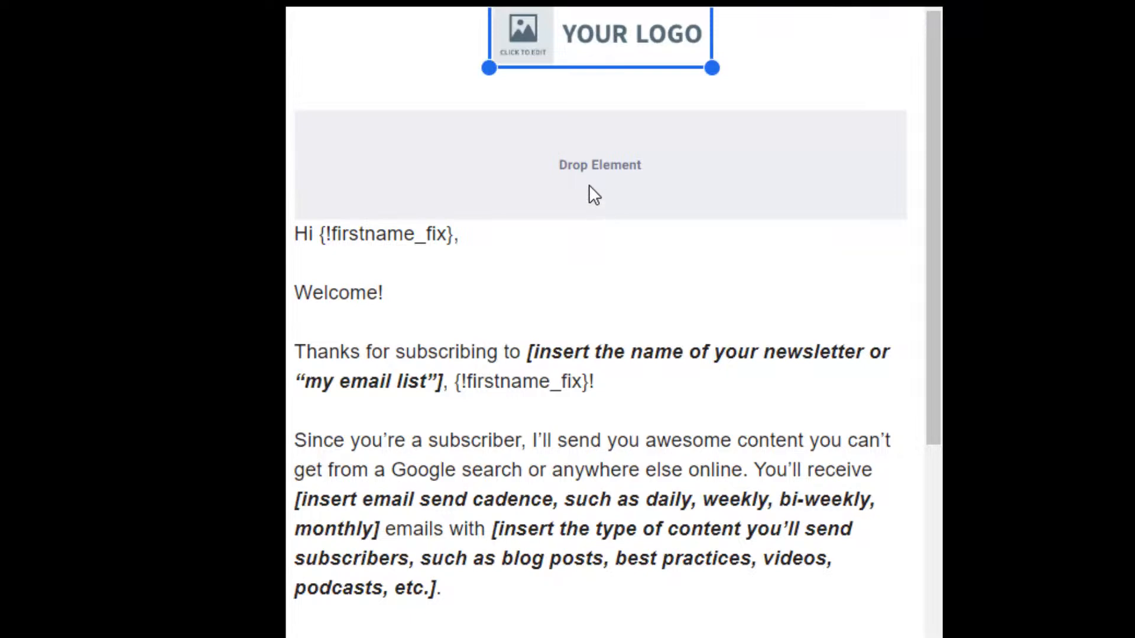
drag(935, 97, 934, 129)
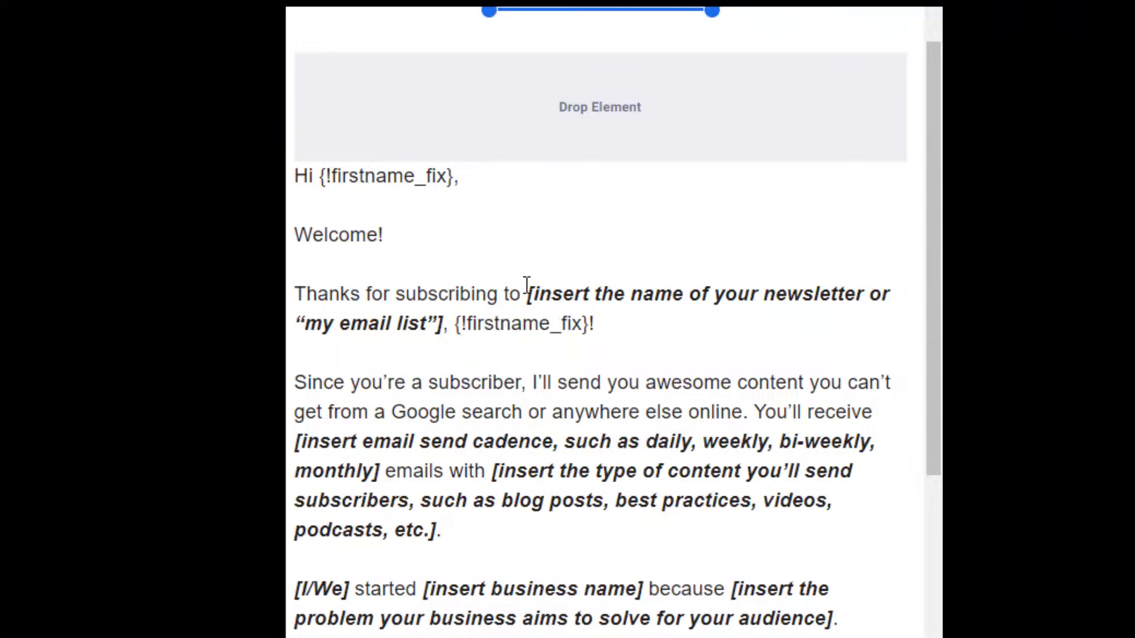
drag(526, 294, 432, 324)
text(new mar)
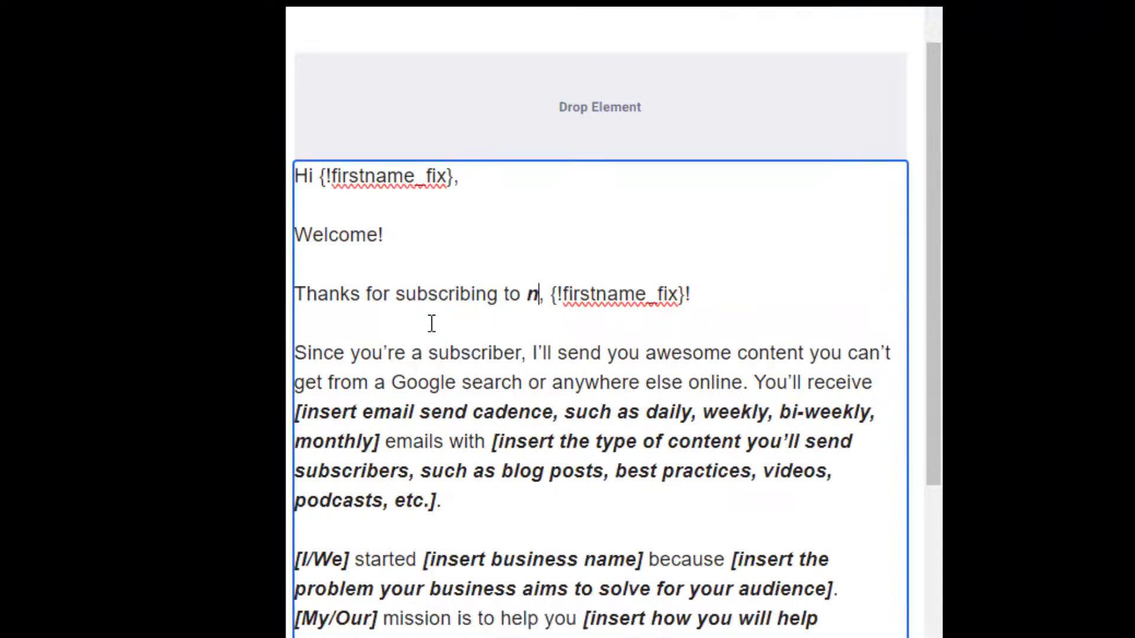
text(keter )
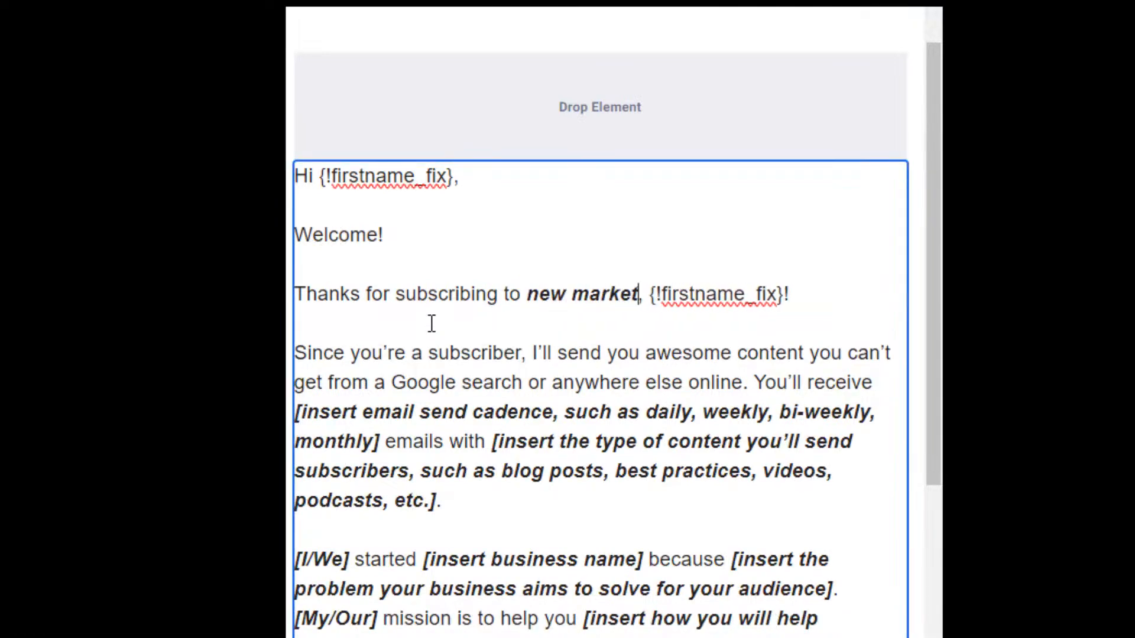
text(list)
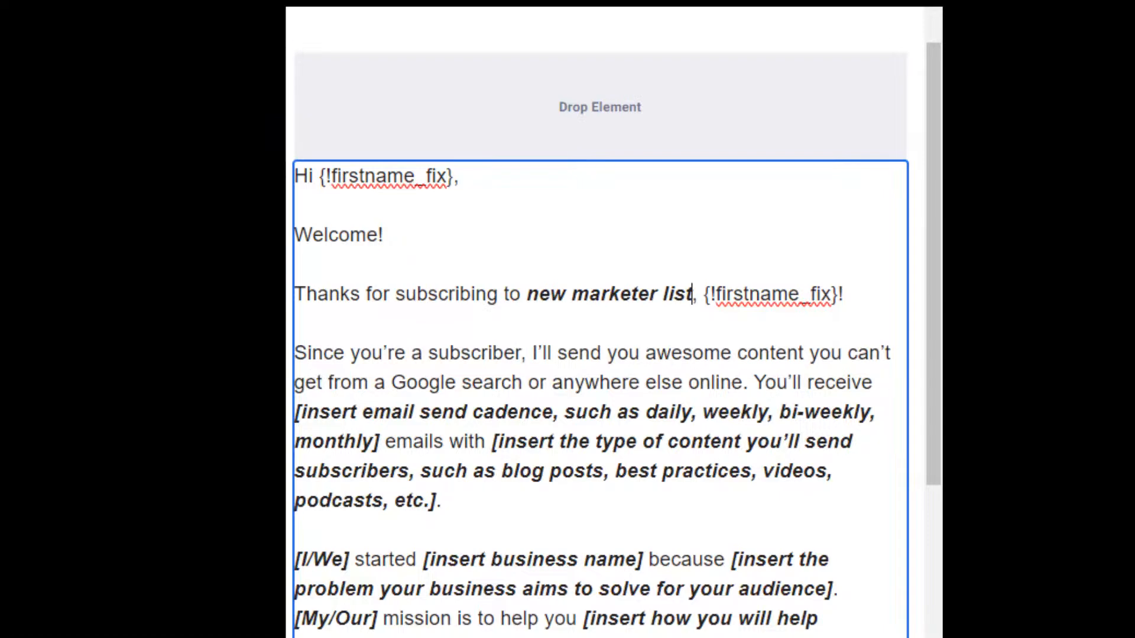
Fill the cadence placeholder with 'weekly' and the content one with 'links to free trainings on being a marketer.'.
drag(297, 412, 386, 440)
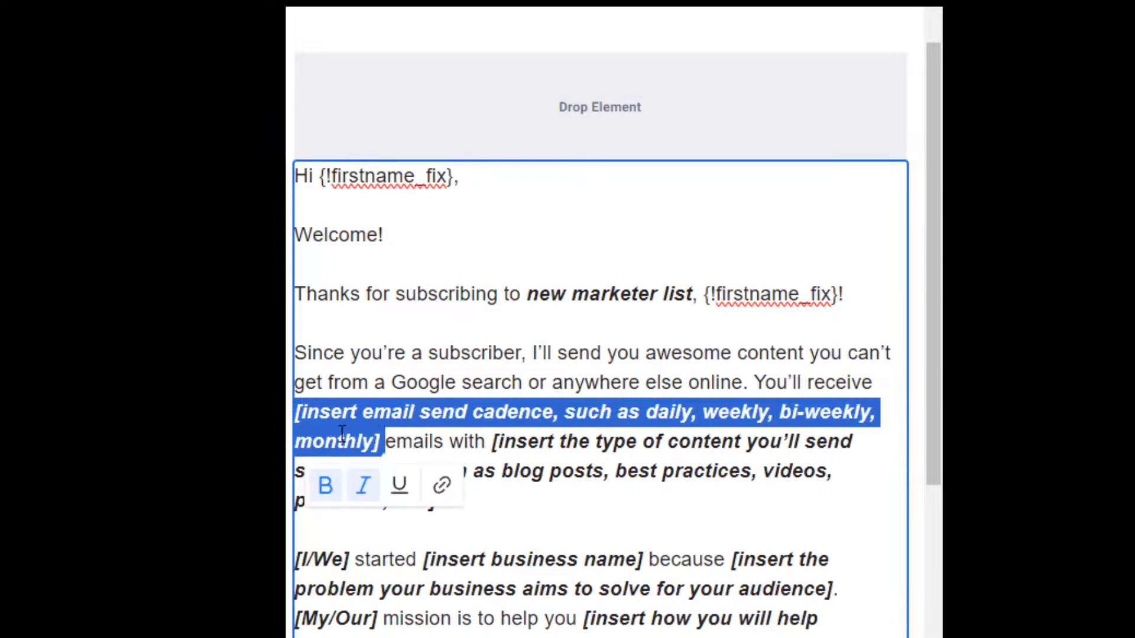
text(weekly emails with [insert the type of content you’ll send)
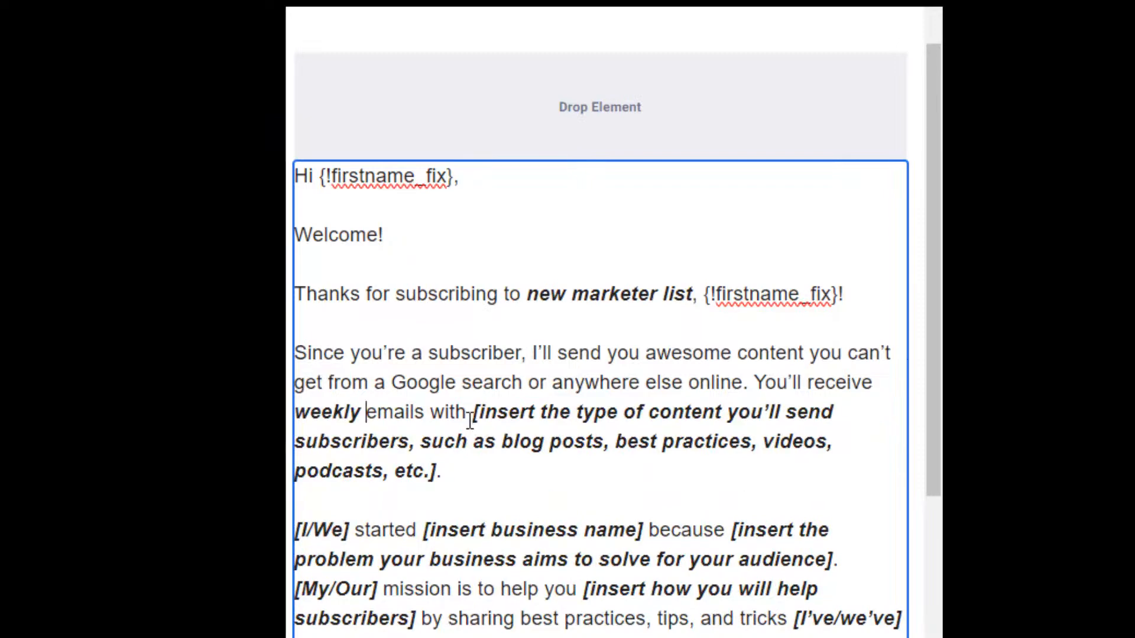
drag(472, 413, 520, 472)
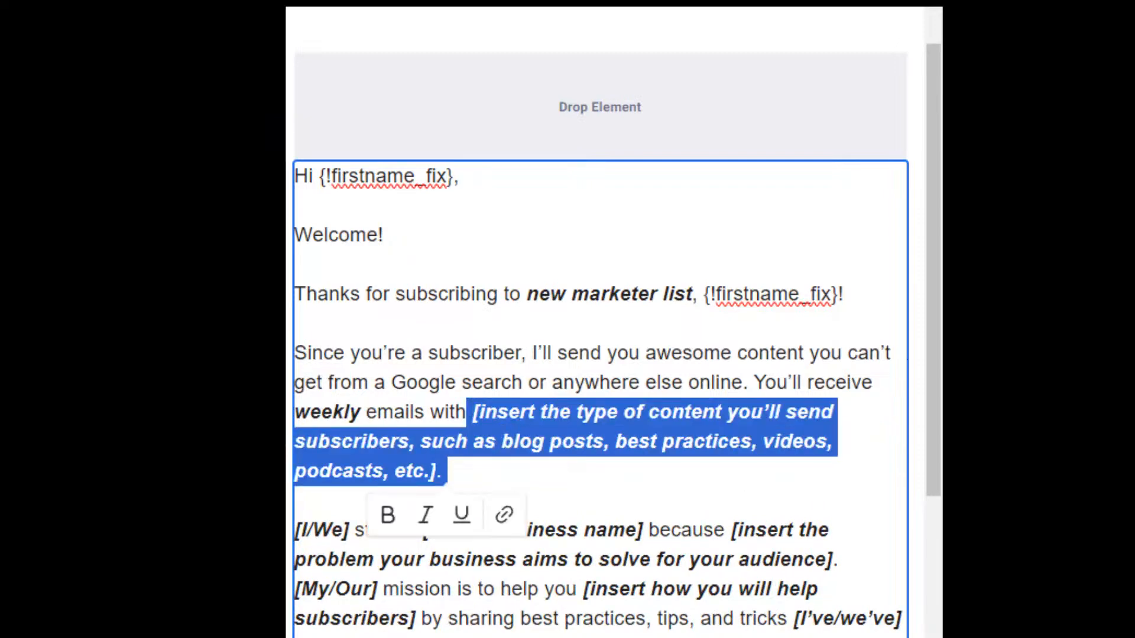
key(BackSpace)
text(l)
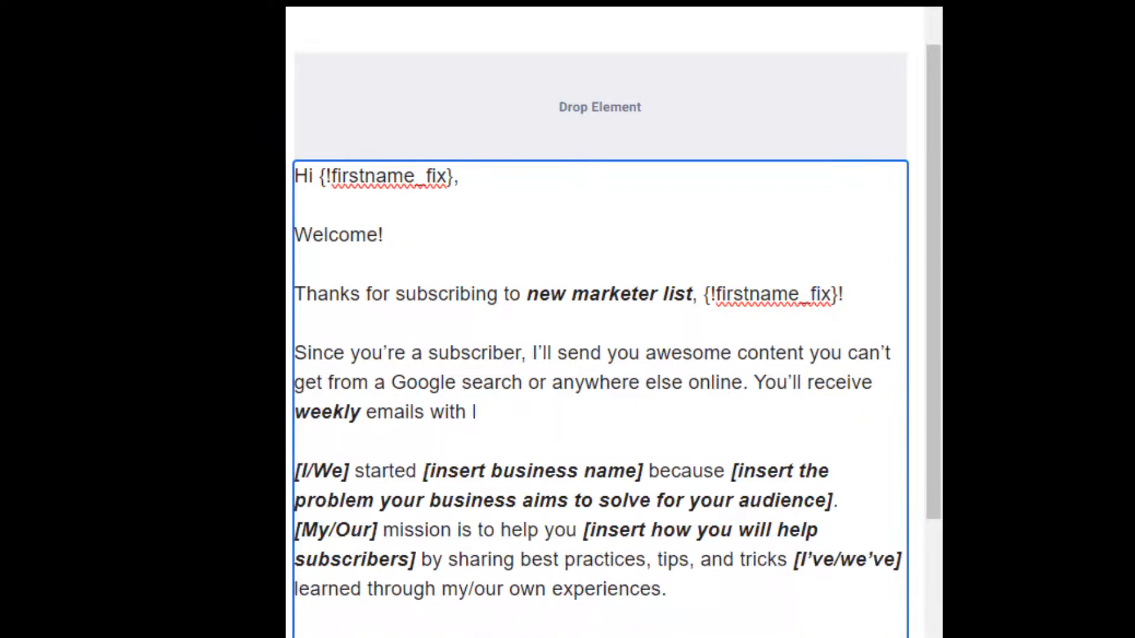
text(inks to f)
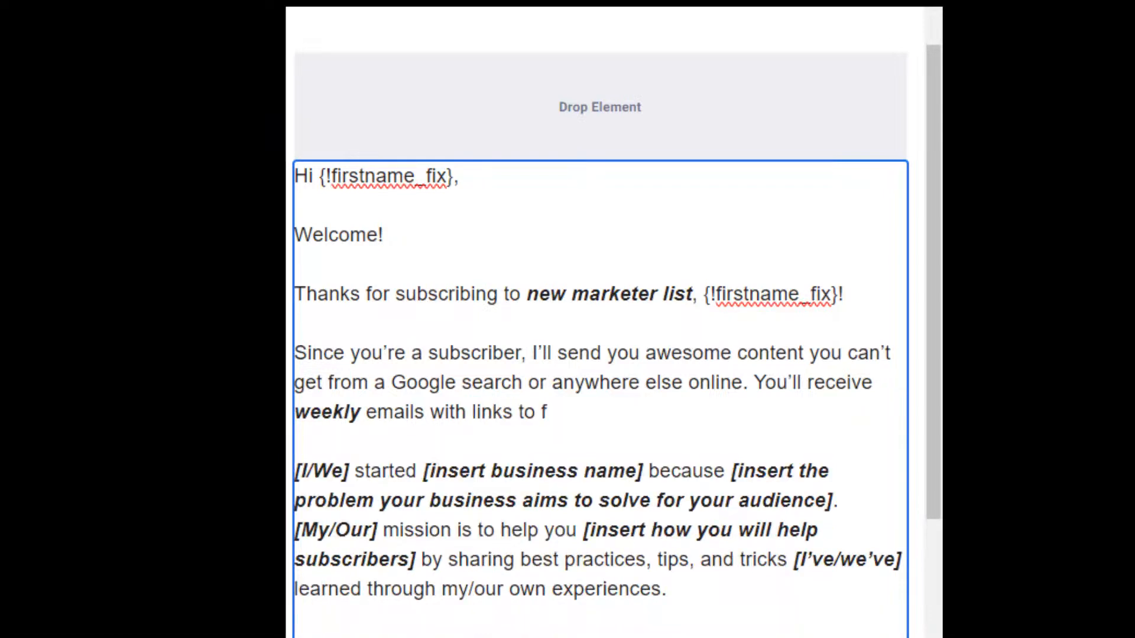
text(ree training)
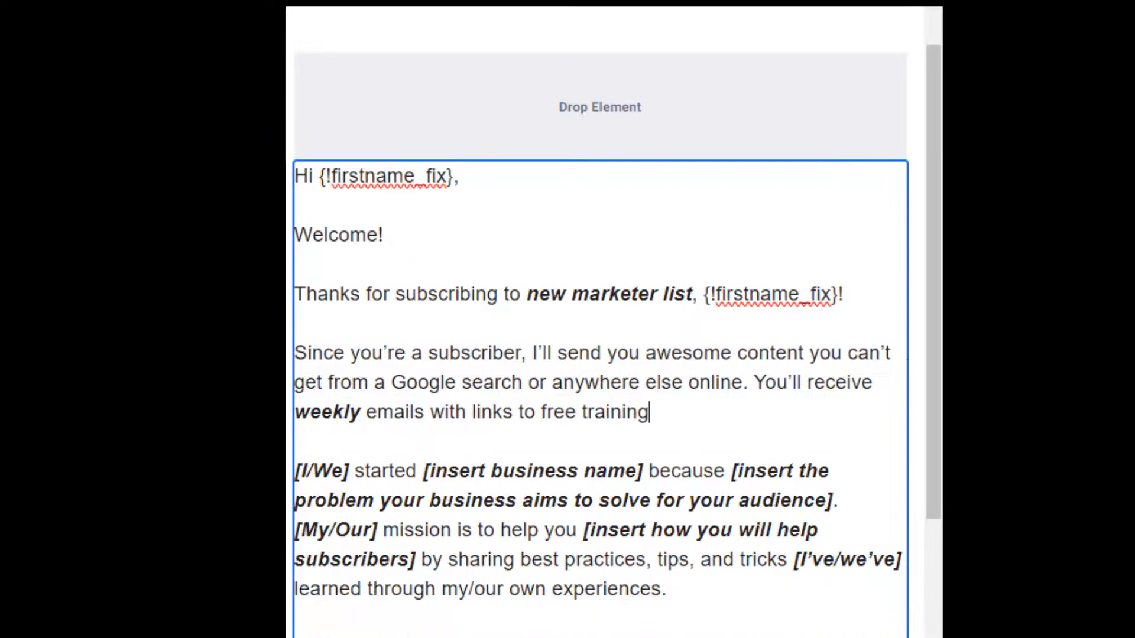
text(s on ne)
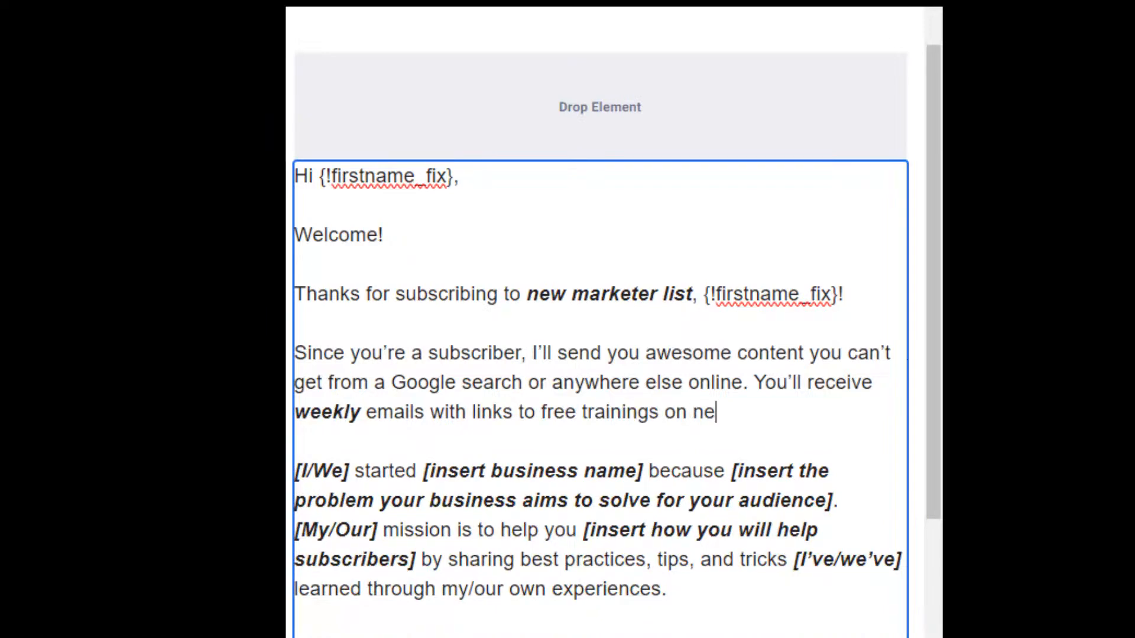
key(BackSpace)
key(BackSpace)
text(being a marketer.)
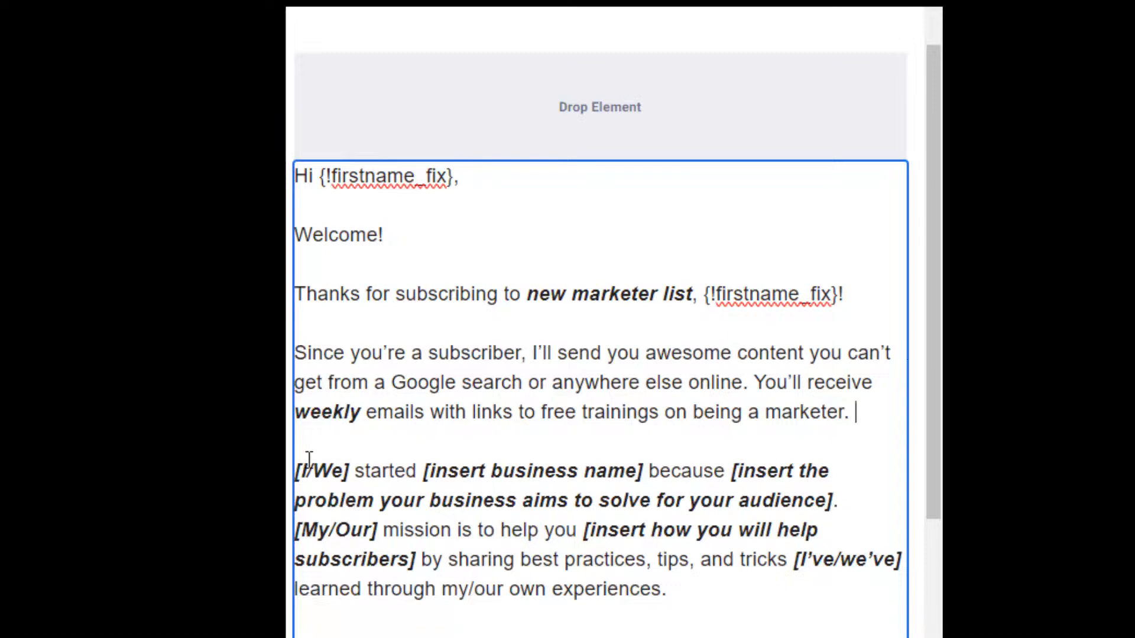
Replace the industry placeholder in the closing question with 'marketing'.
drag(315, 466, 294, 471)
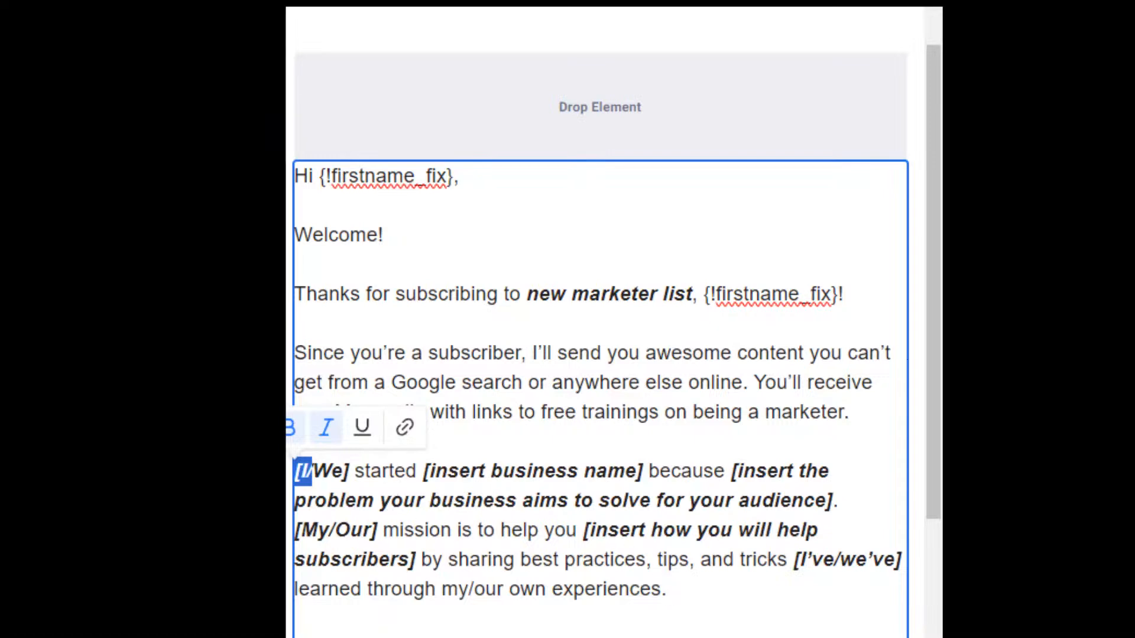
drag(932, 280, 945, 523)
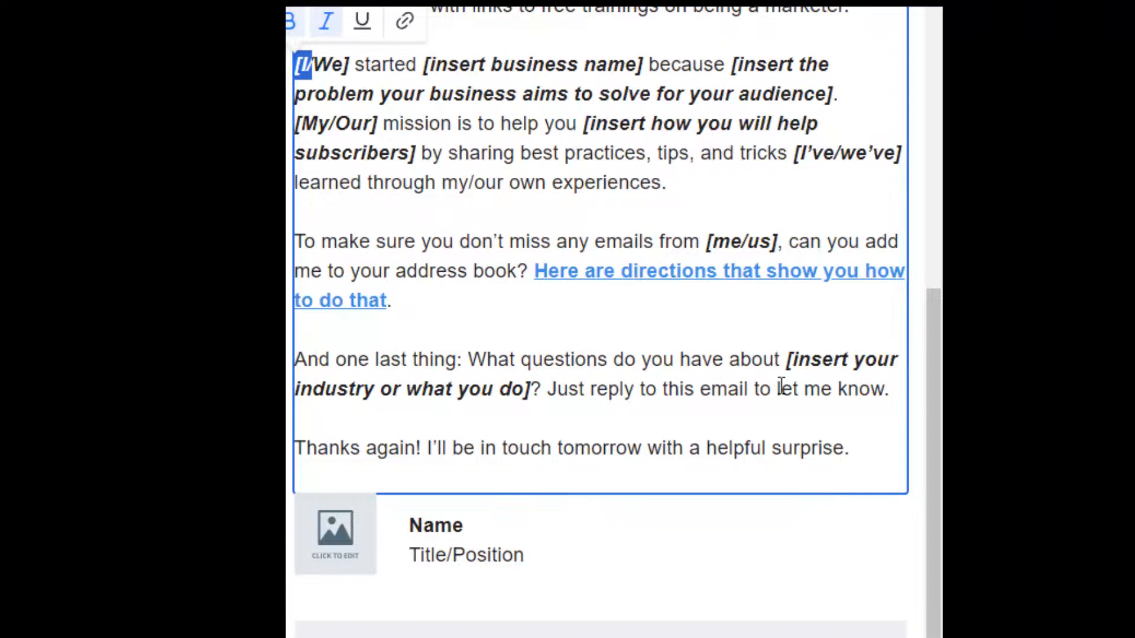
drag(563, 402, 535, 401)
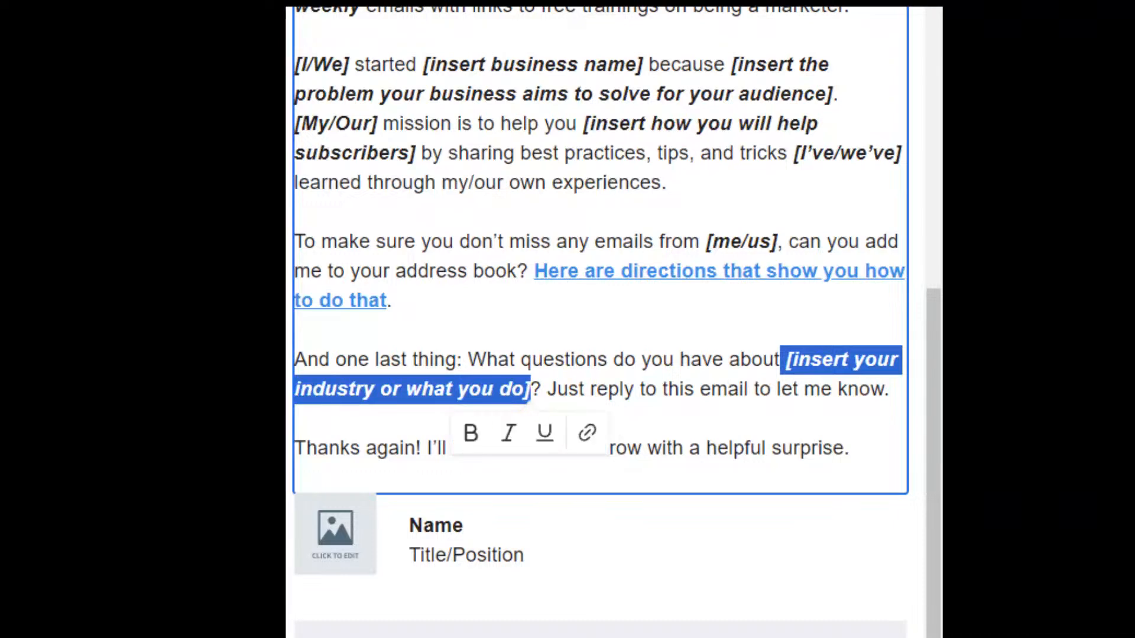
text(marketin)
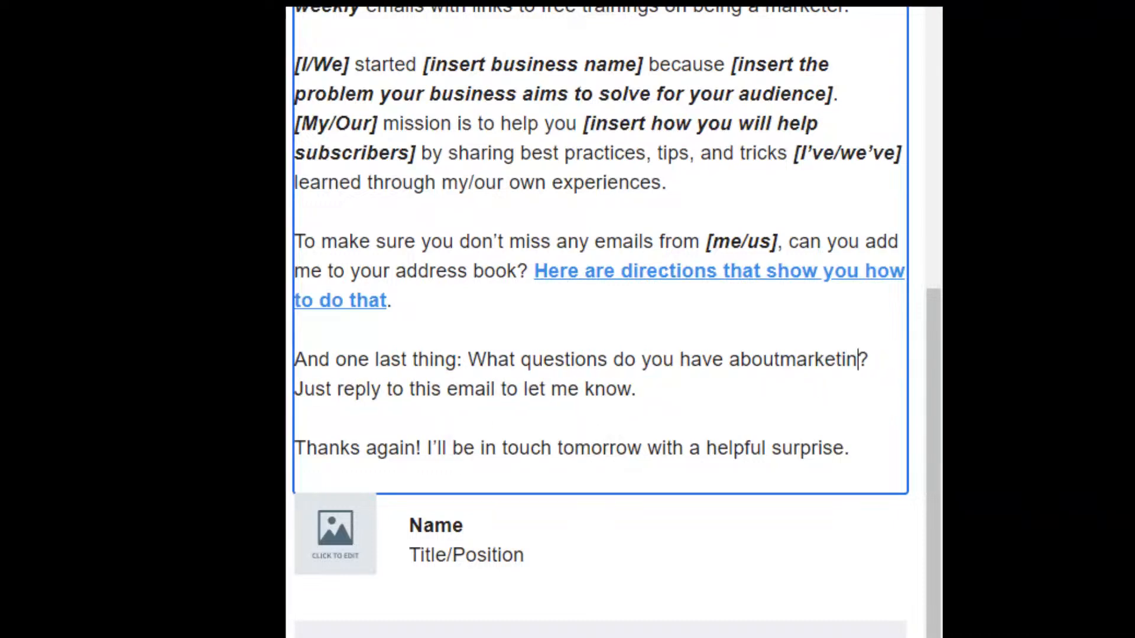
key(BackSpace)
key(BackSpace)
key(BackSpace)
key(BackSpace)
key(BackSpace)
key(BackSpace)
key(BackSpace)
key(BackSpace)
key(BackSpace)
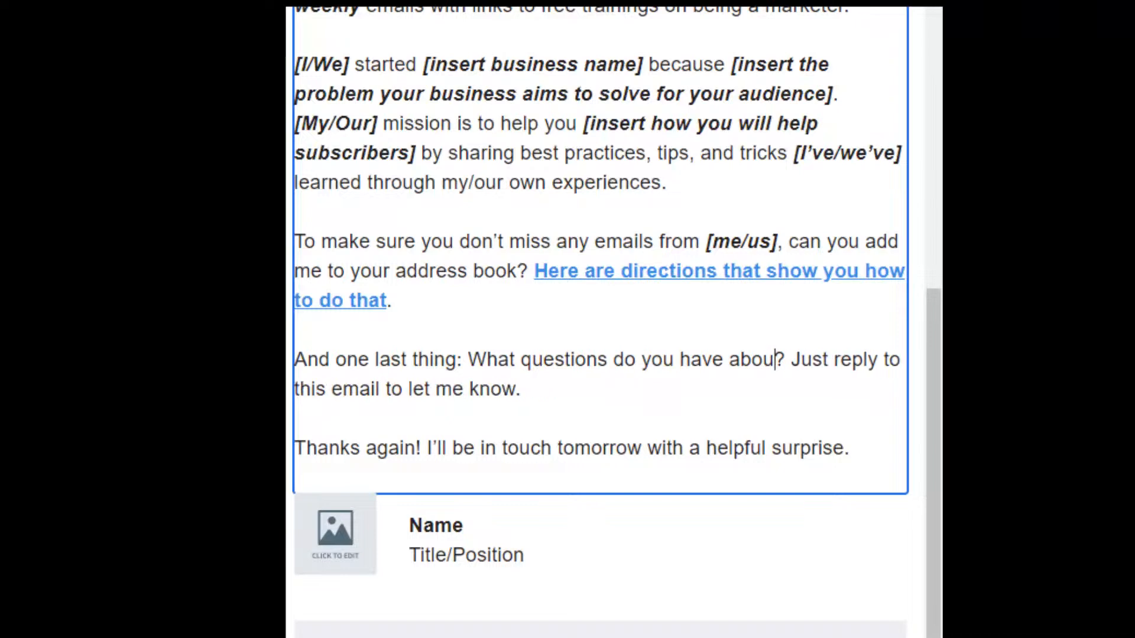
text(t makre)
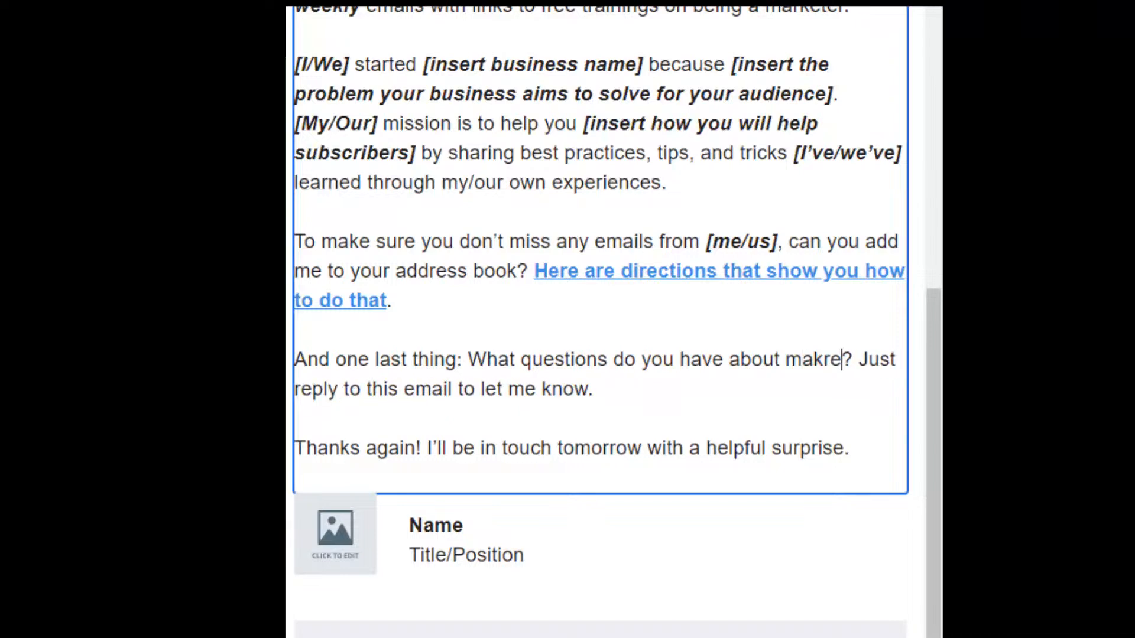
key(BackSpace)
key(BackSpace)
key(BackSpace)
text(rketin)
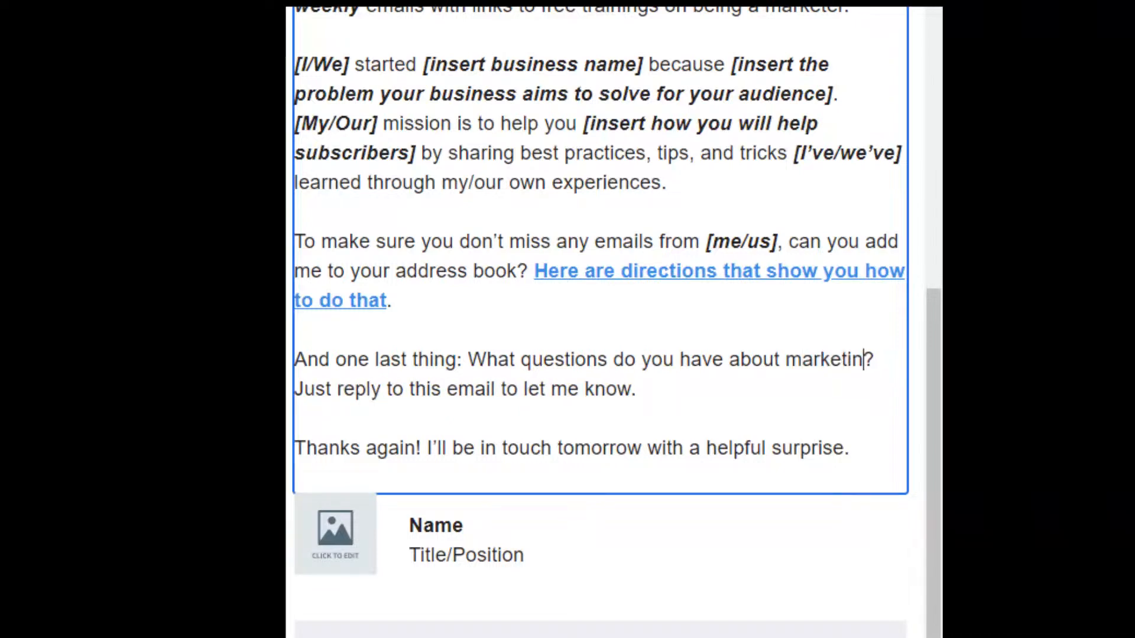
text(g)
Type the sender's full name over the Name text in the signature block, above Title/Position.
click(370, 530)
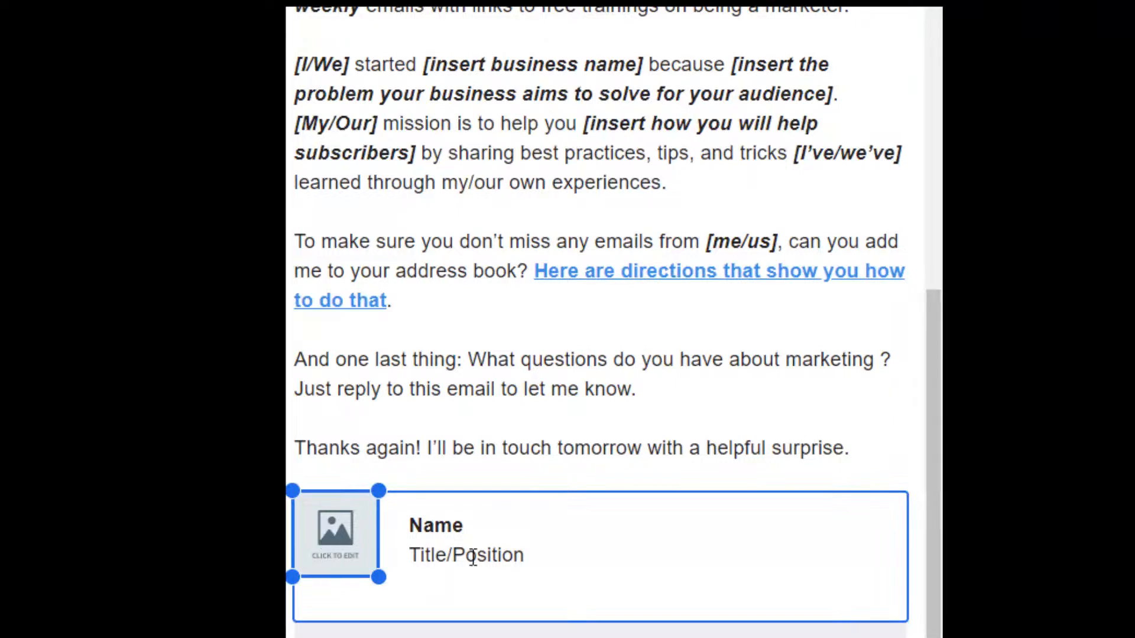
drag(471, 531, 407, 528)
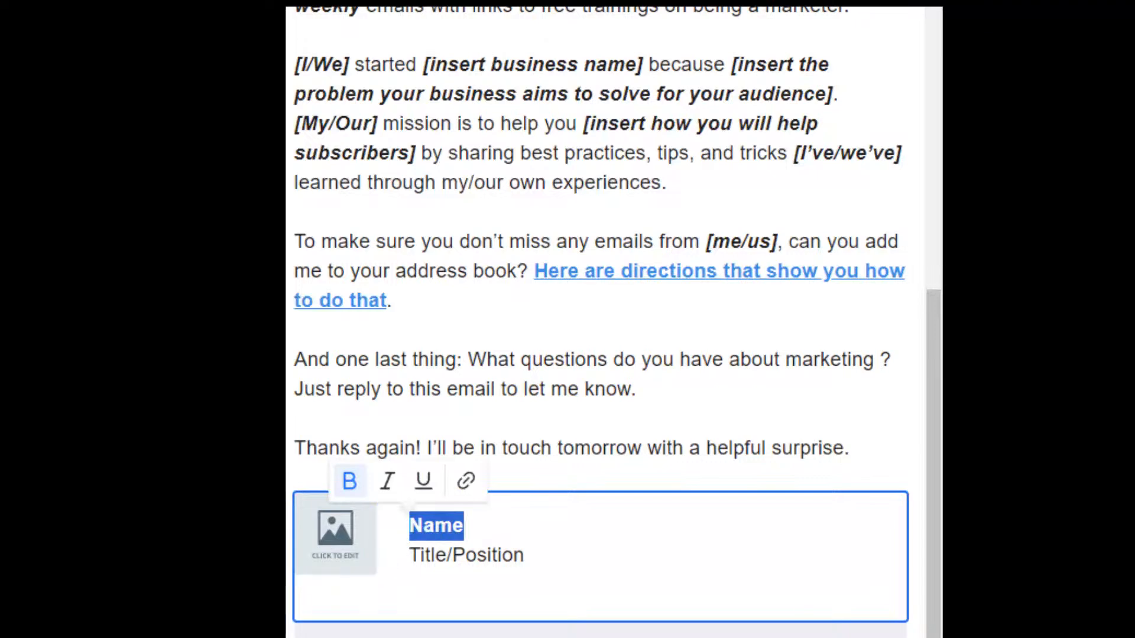
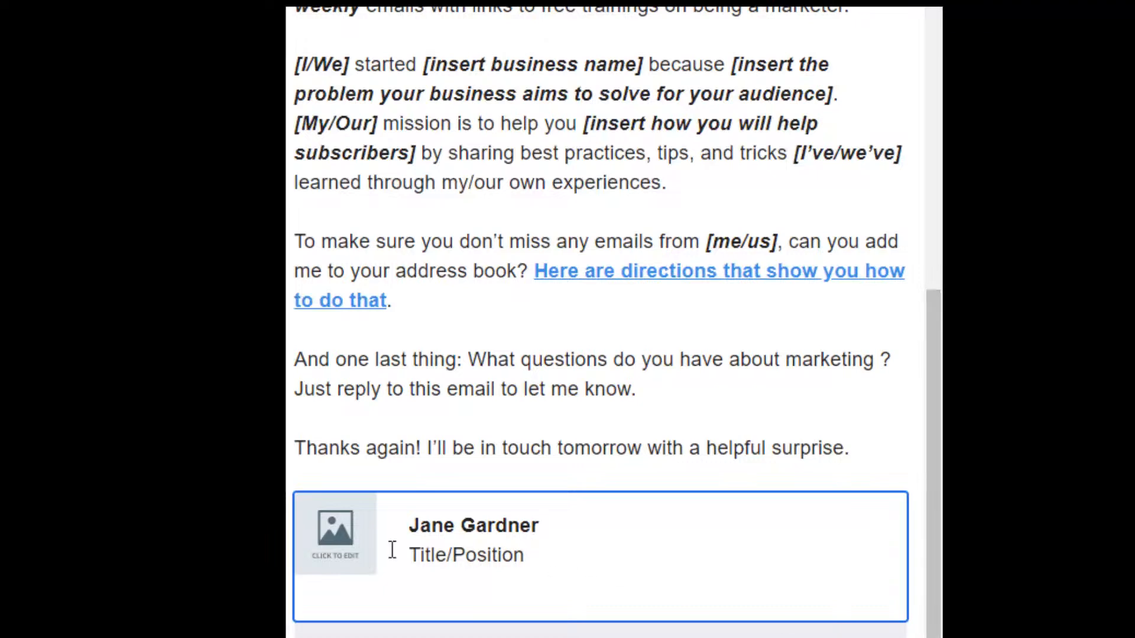
mouse_move(928, 561)
mouse_down()
mouse_move(874, 78)
mouse_move(948, 300)
mouse_move(952, 570)
mouse_up()
mouse_move(934, 625)
mouse_down()
mouse_move(935, 299)
mouse_move(934, 585)
mouse_up()
Close the content blocks list and place the cursor after 'let me know.' in the email text.
click(610, 631)
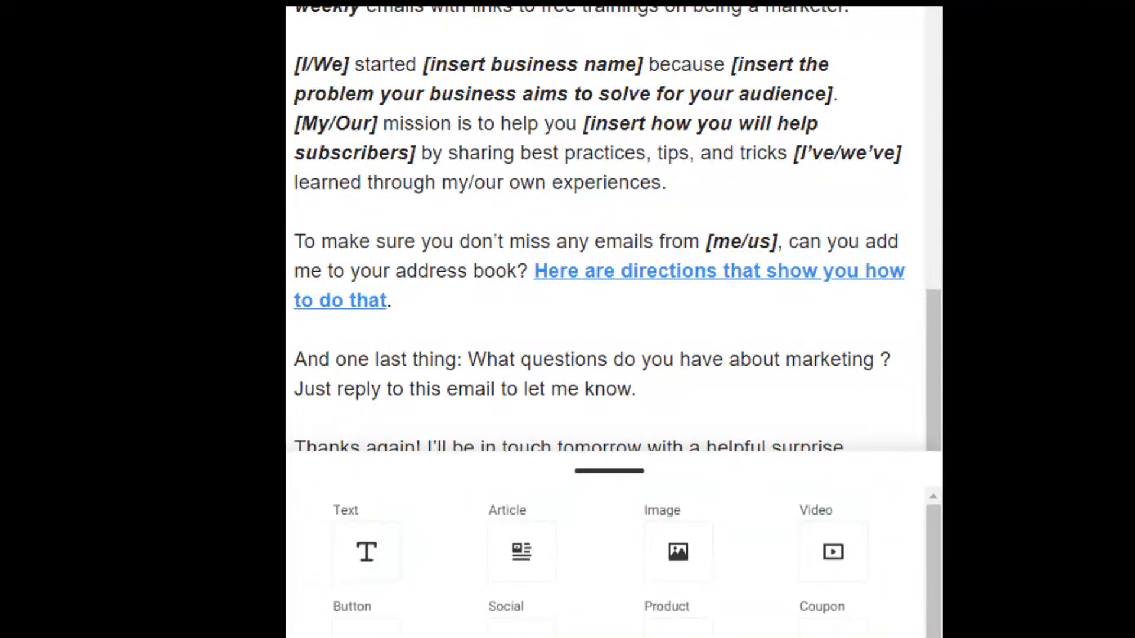
click(609, 472)
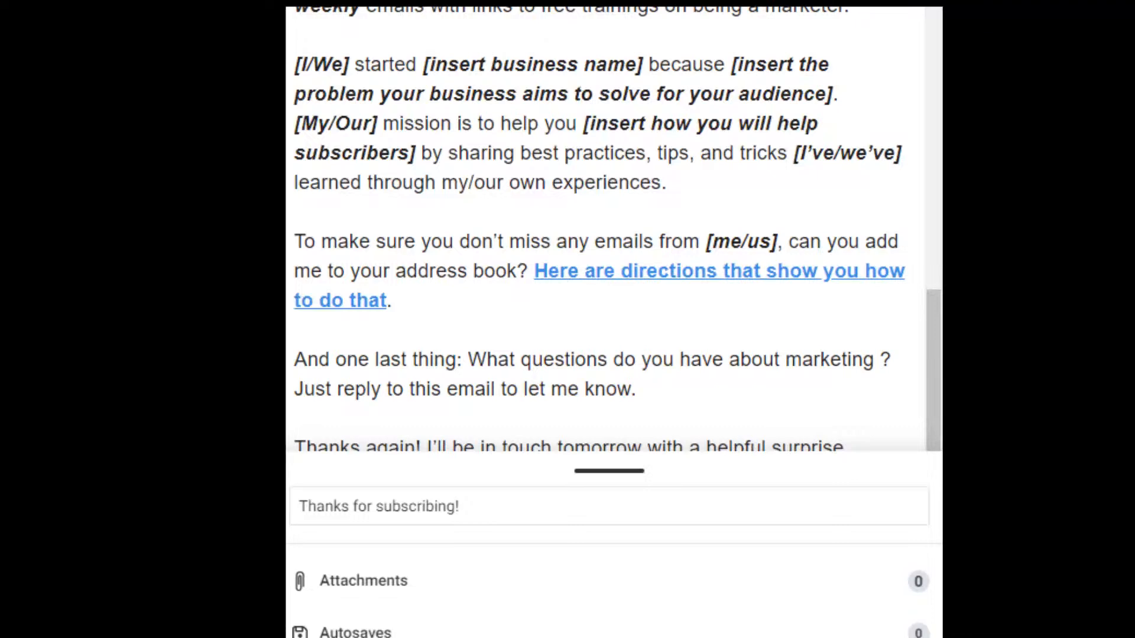
click(875, 388)
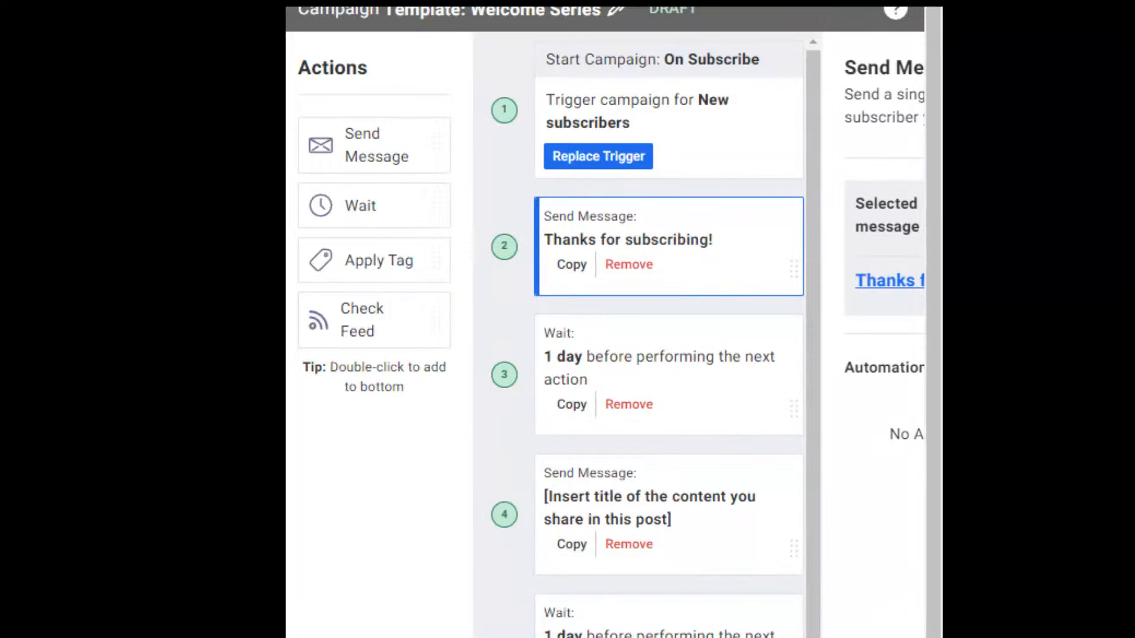
Change the step 3 wait after Thanks for subscribing! from 1 day to 1 hour.
scroll(605, 323, right, 3)
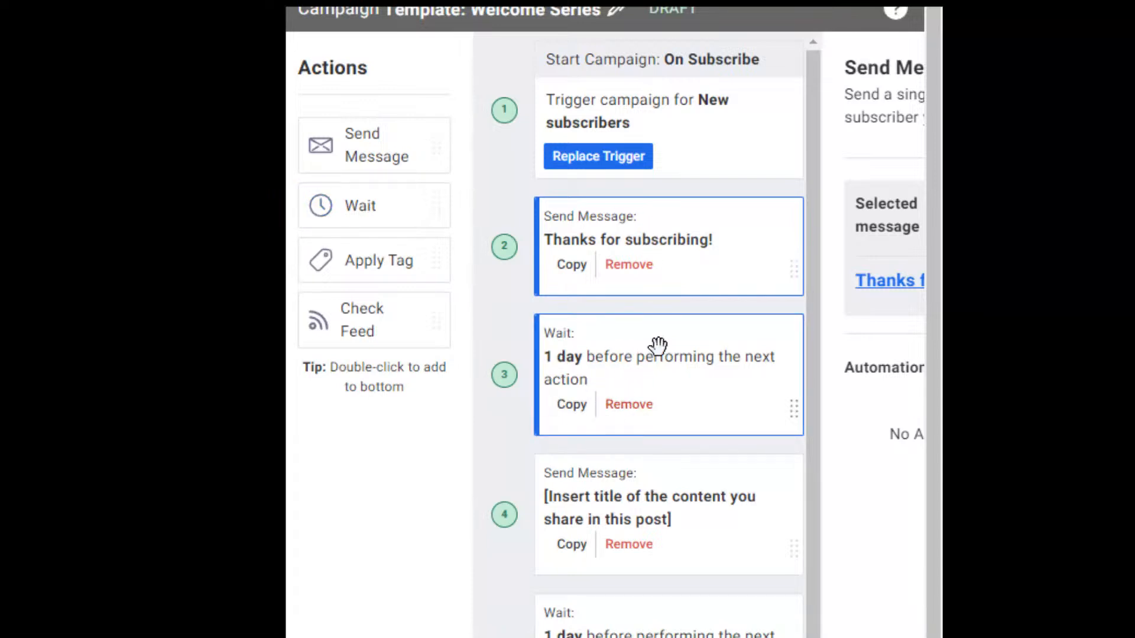
click(790, 407)
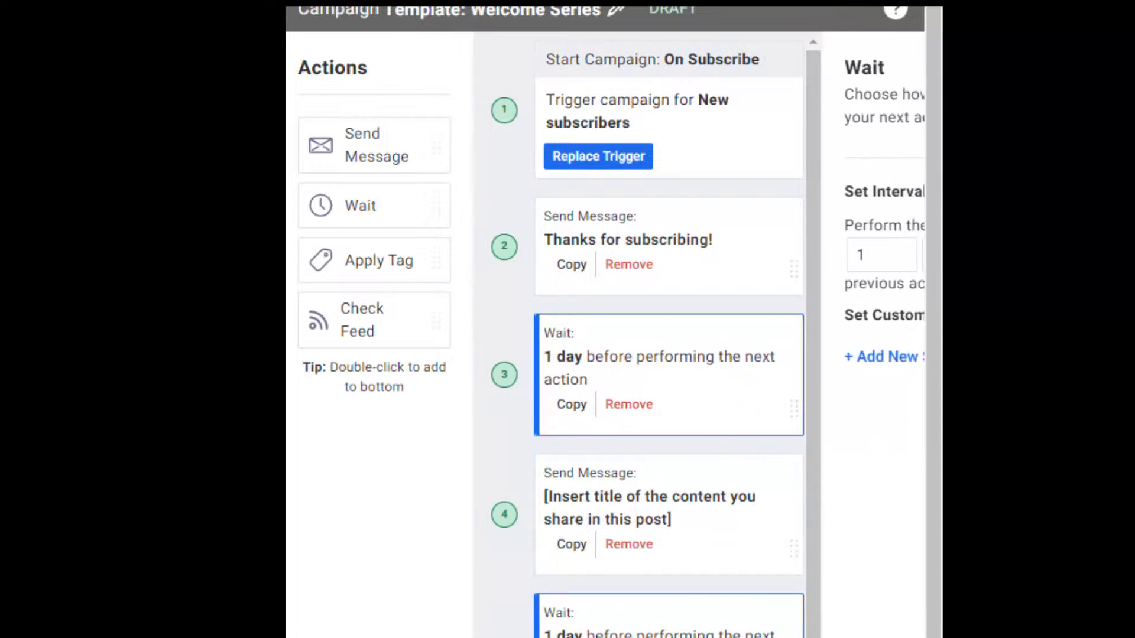
scroll(605, 331, right, 3)
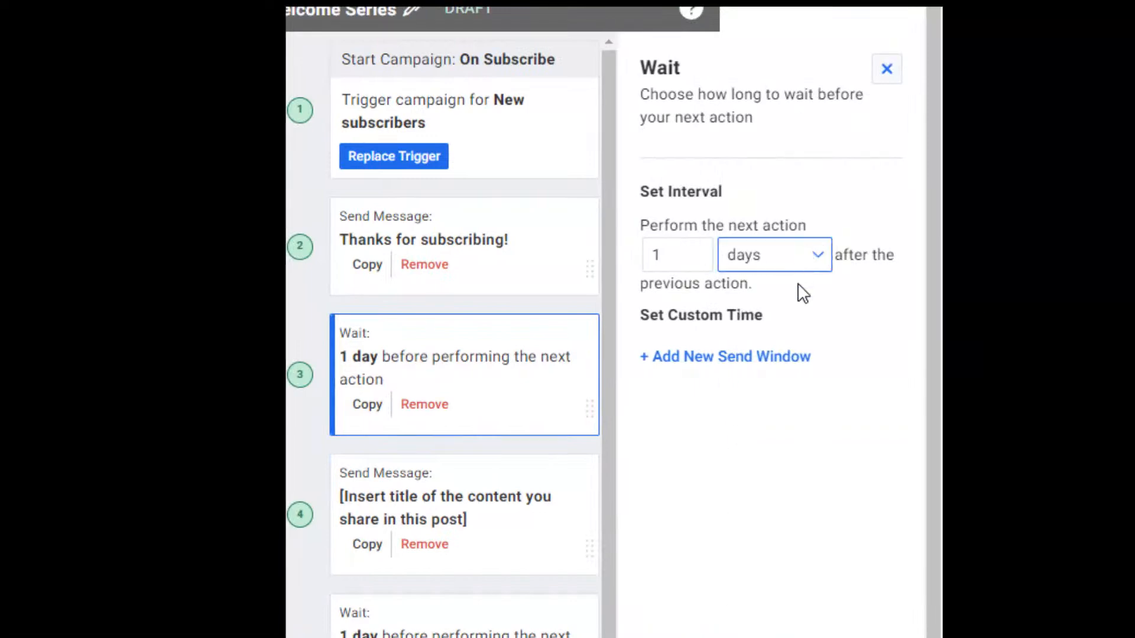
click(799, 299)
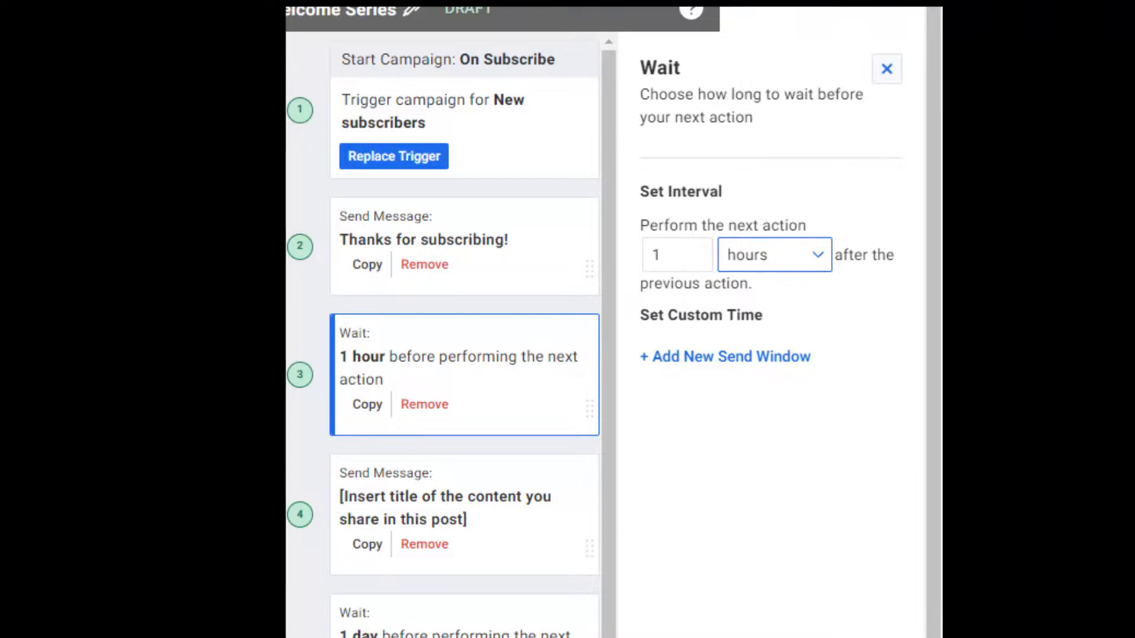
scroll(606, 331, left, 3)
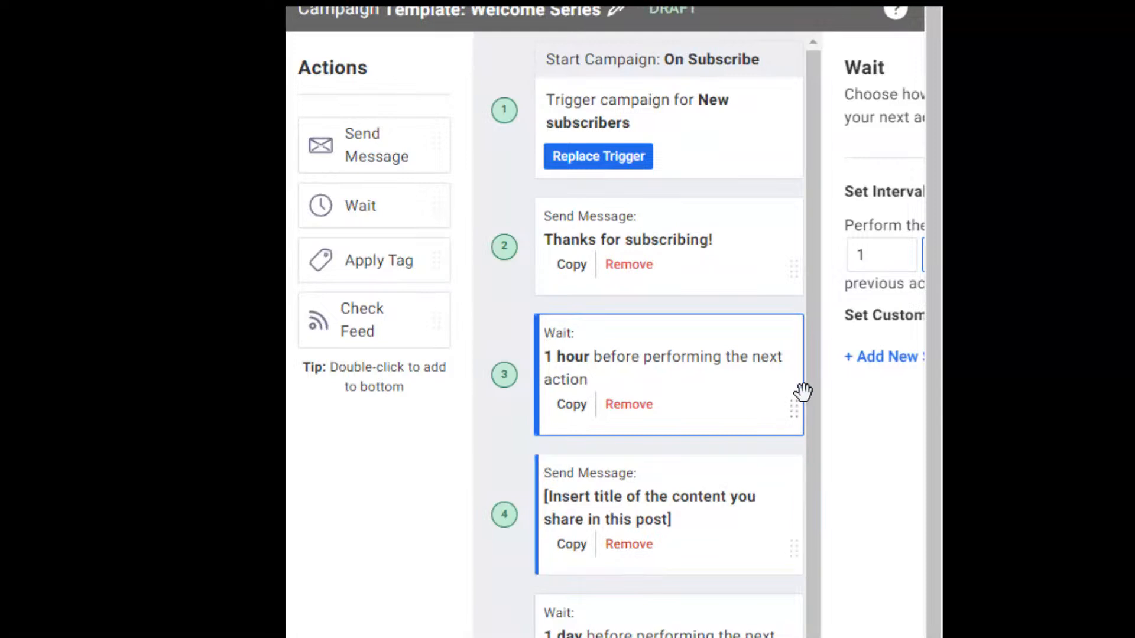
Drag Wait and Send Message actions into the flow, placing a 1 day wait as step 6.
drag(810, 329, 820, 408)
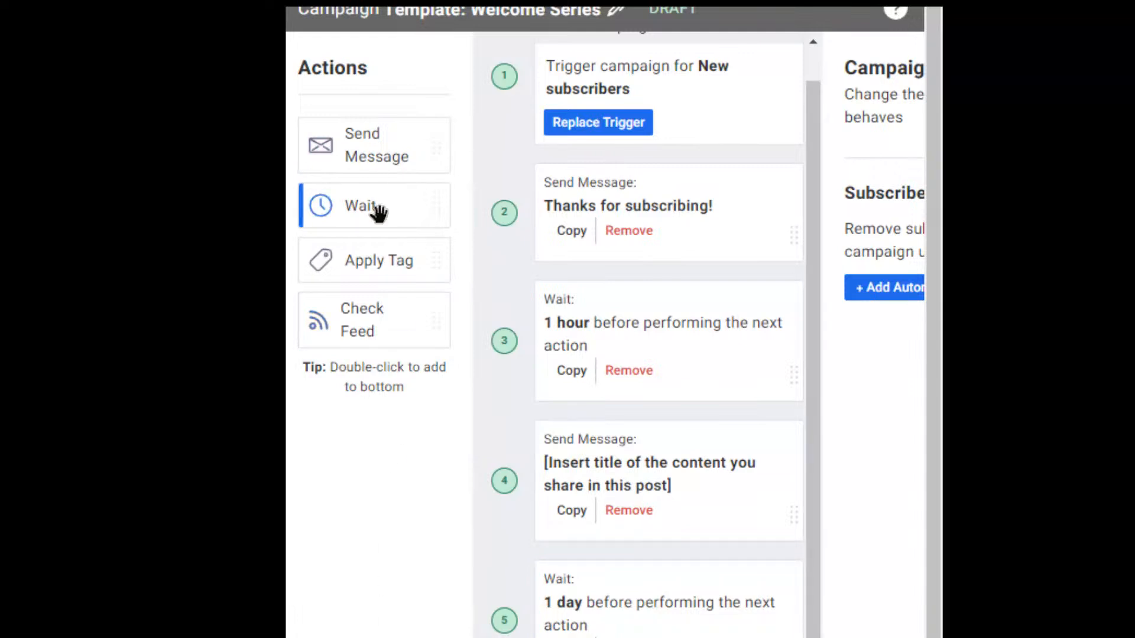
drag(375, 207, 446, 636)
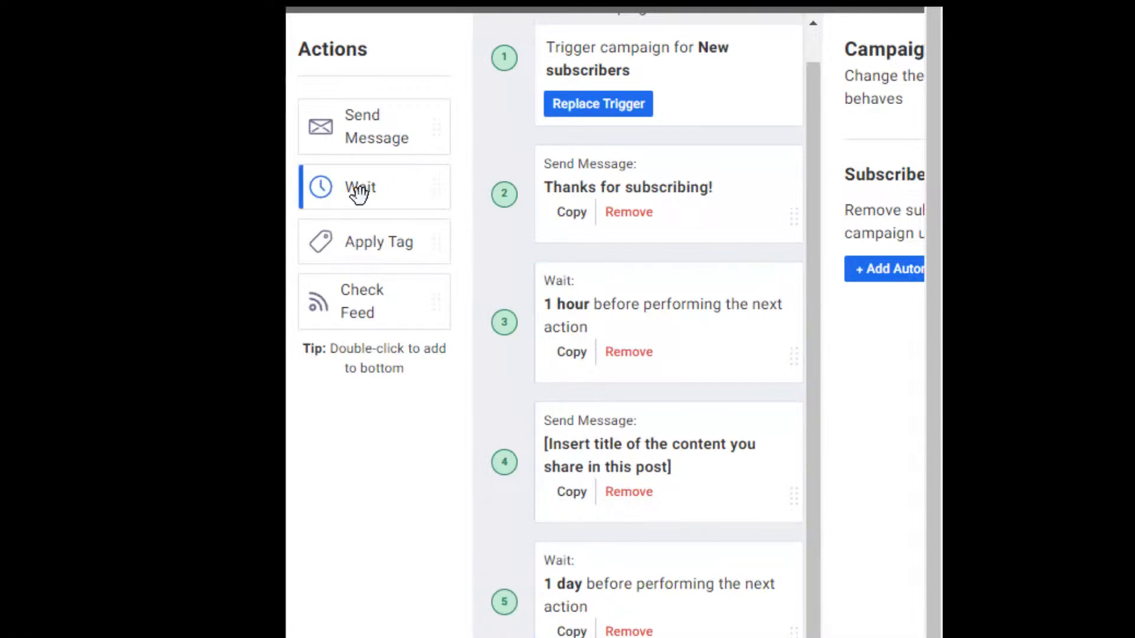
drag(370, 140, 503, 635)
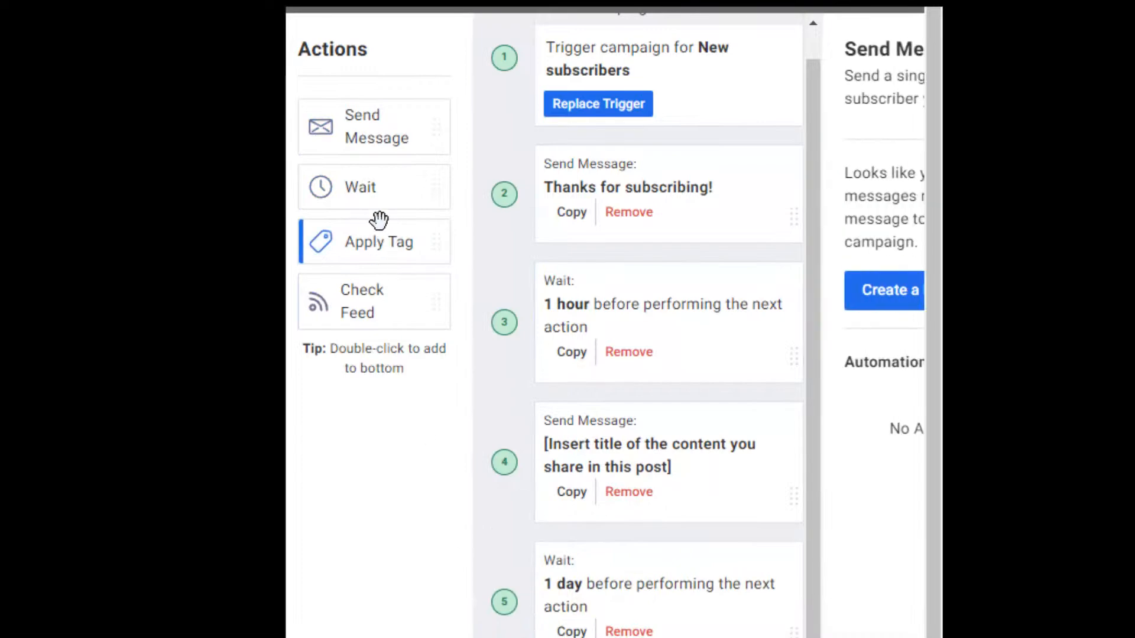
drag(373, 193, 649, 585)
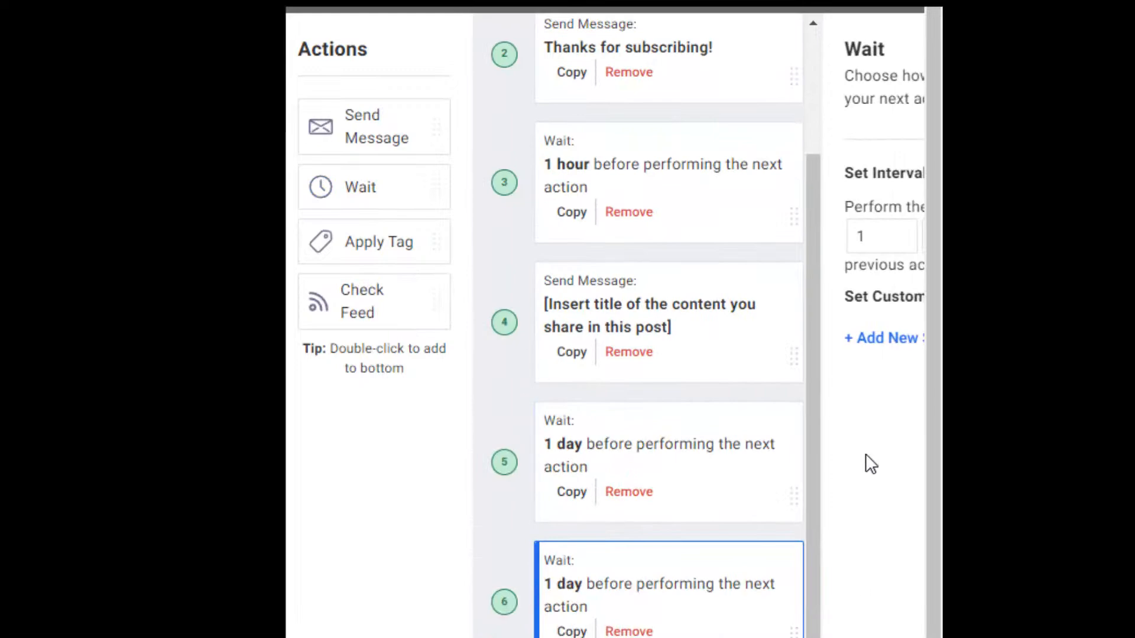
drag(813, 424, 824, 597)
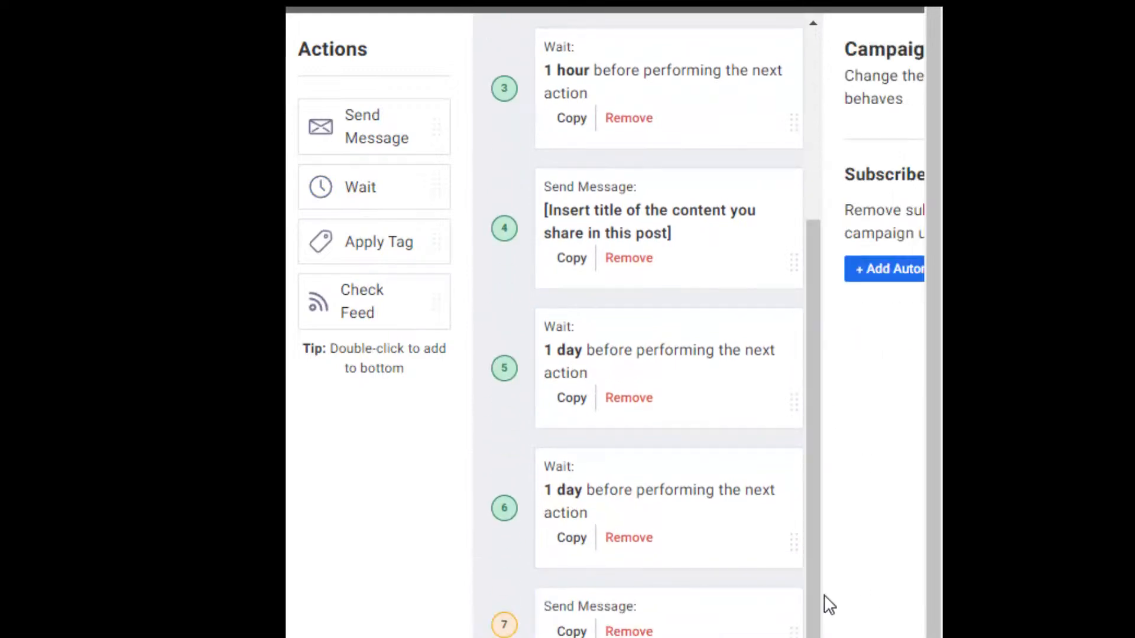
click(675, 496)
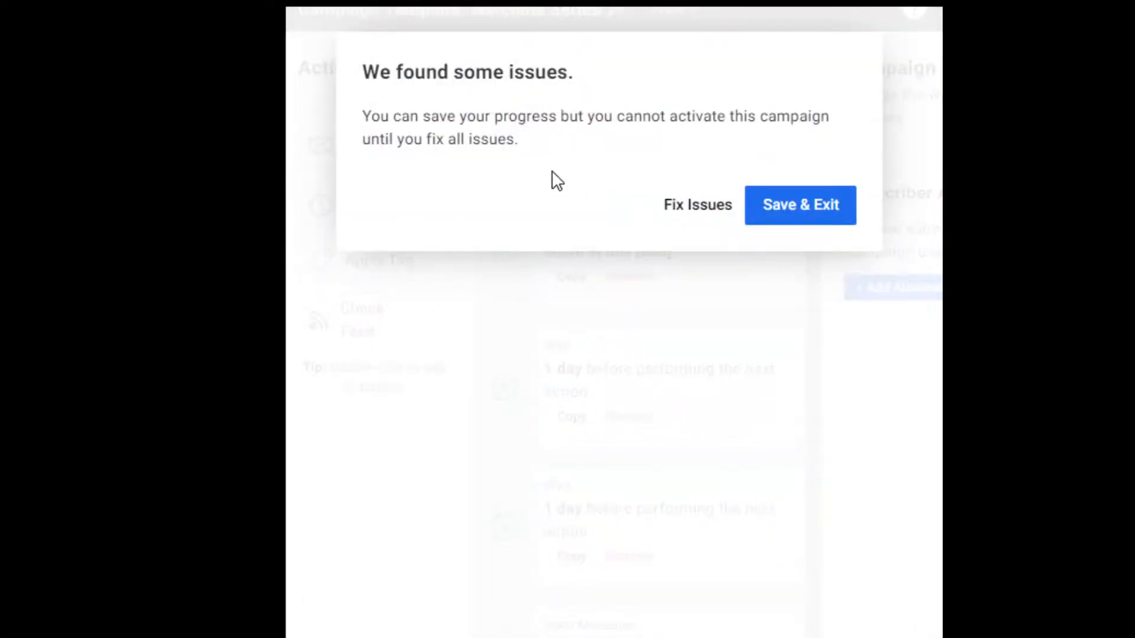
Give the final Send Message step a Drag & Drop Email Builder message, then save as draft.
click(726, 207)
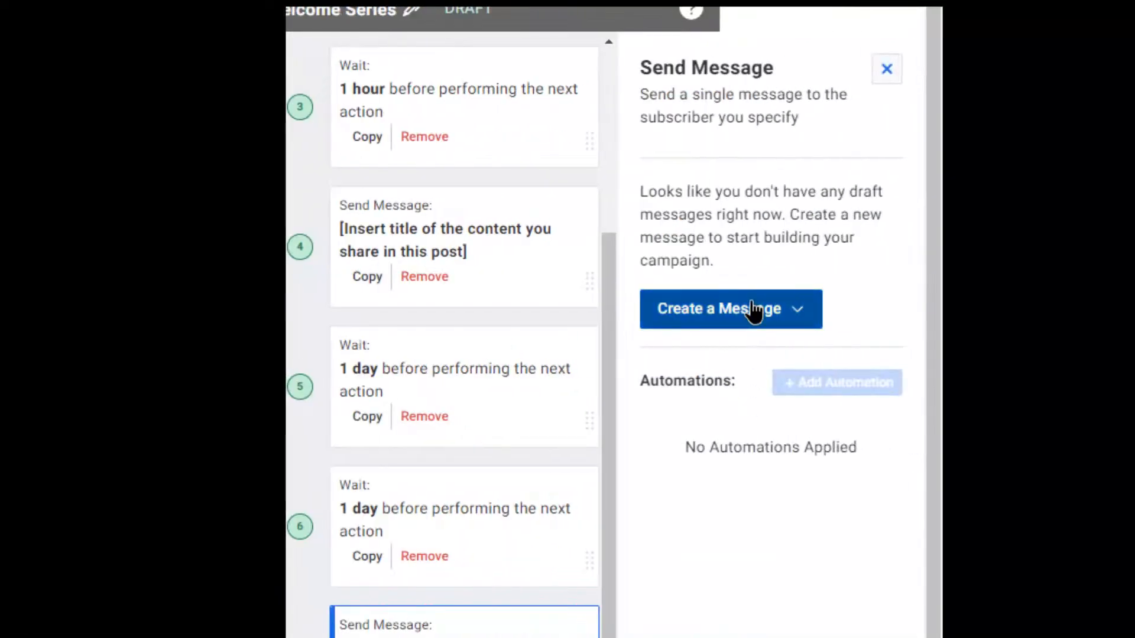
click(753, 311)
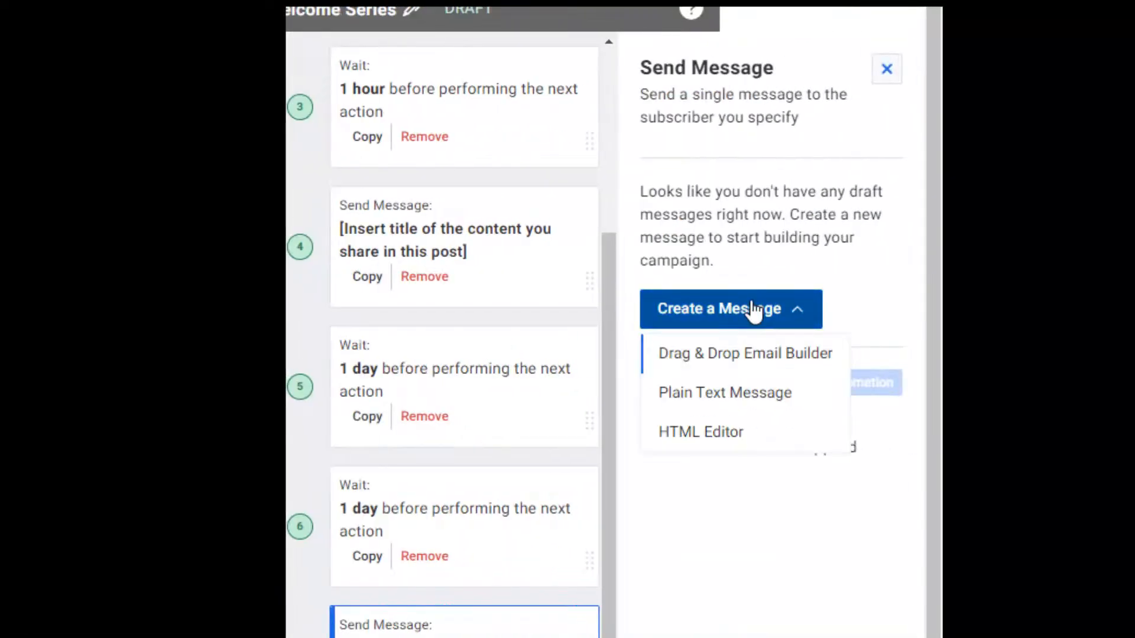
click(753, 355)
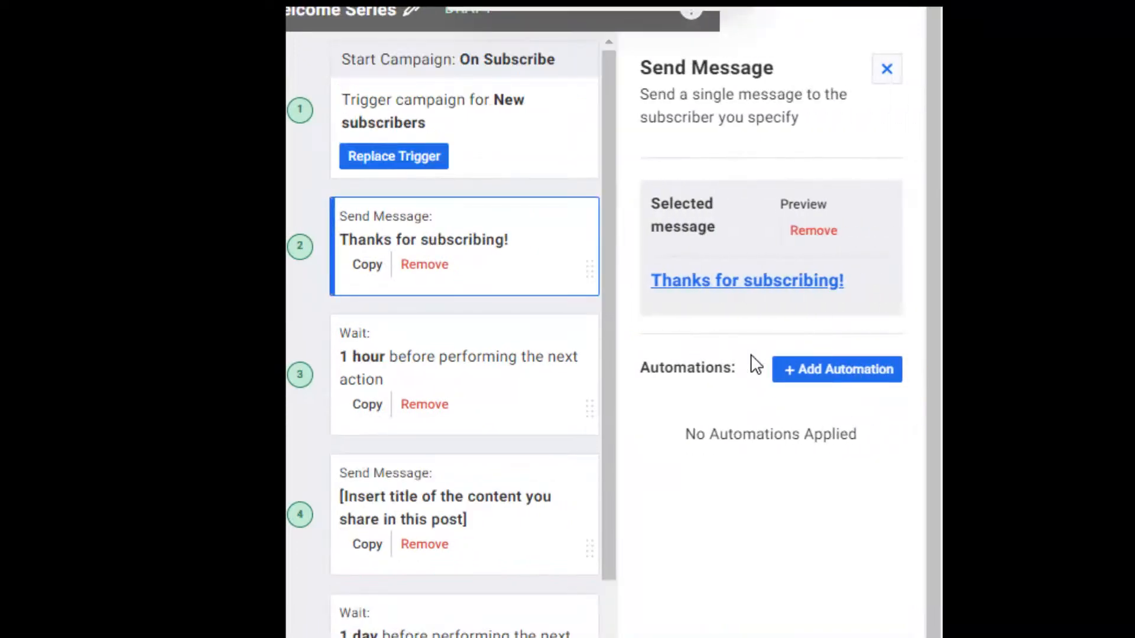
click(773, 283)
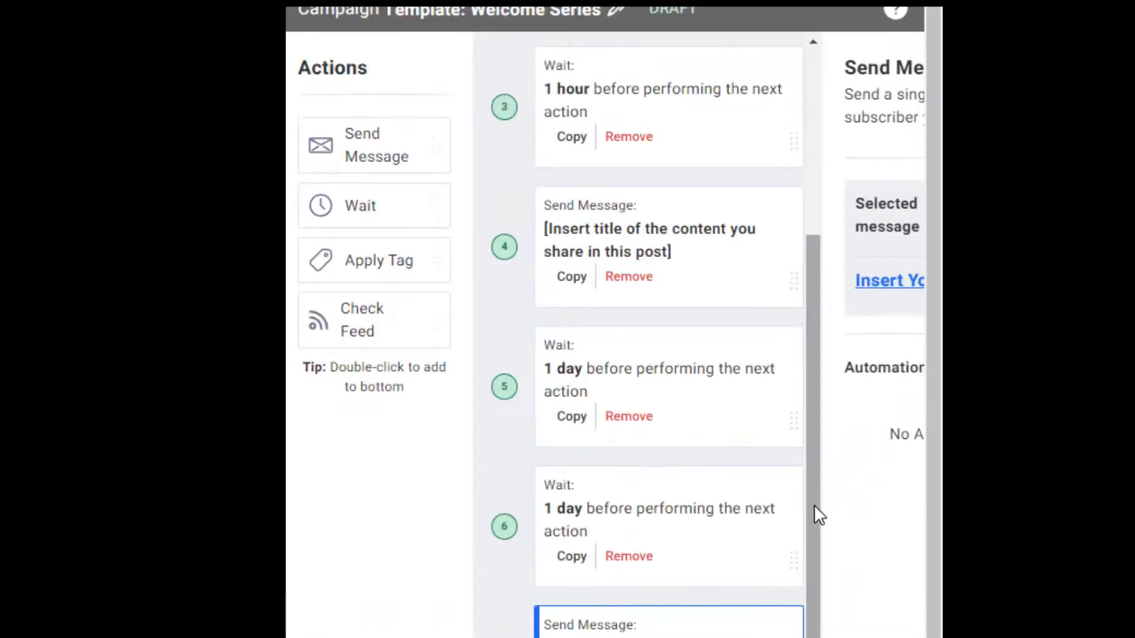
drag(815, 506, 815, 563)
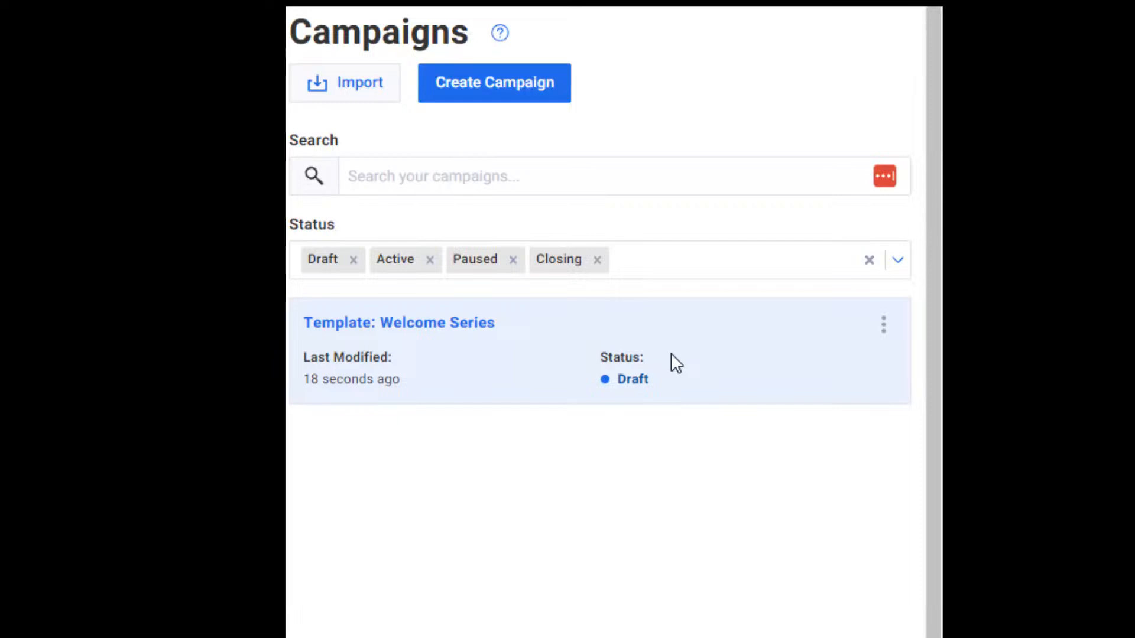
Set the Template: Welcome Series campaign to Active from its row's actions menu.
click(880, 328)
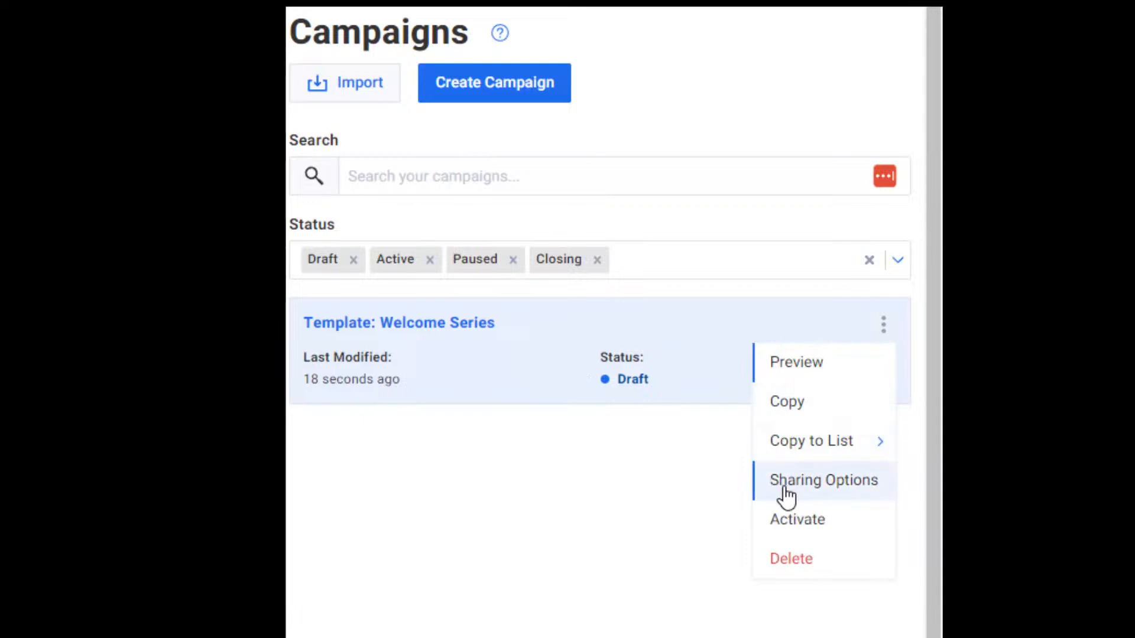
click(792, 520)
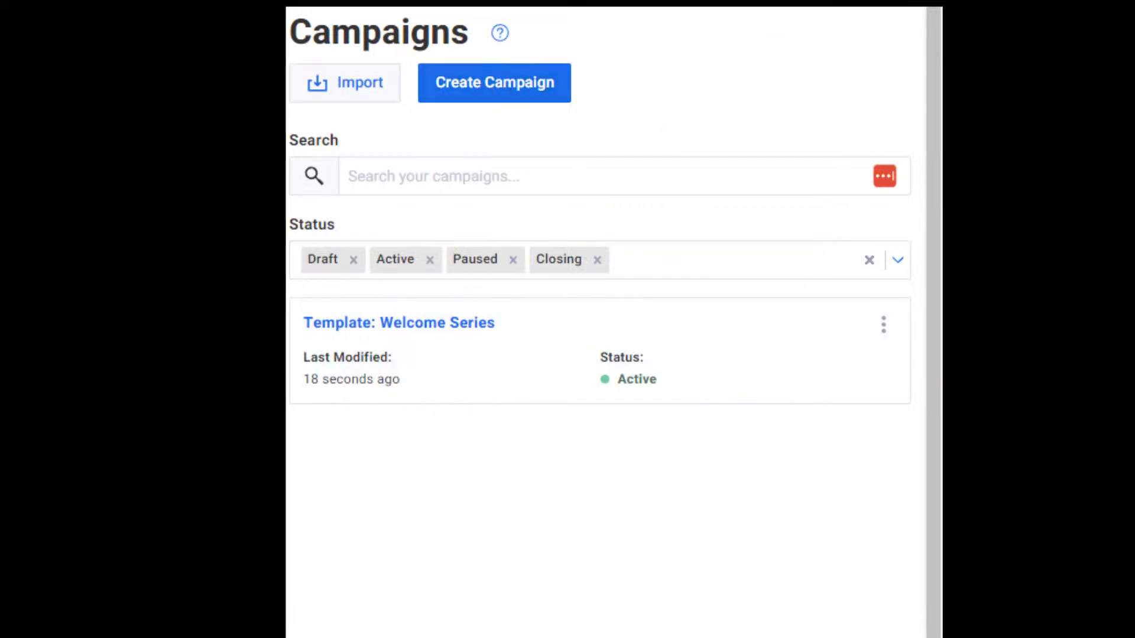
click(910, 3)
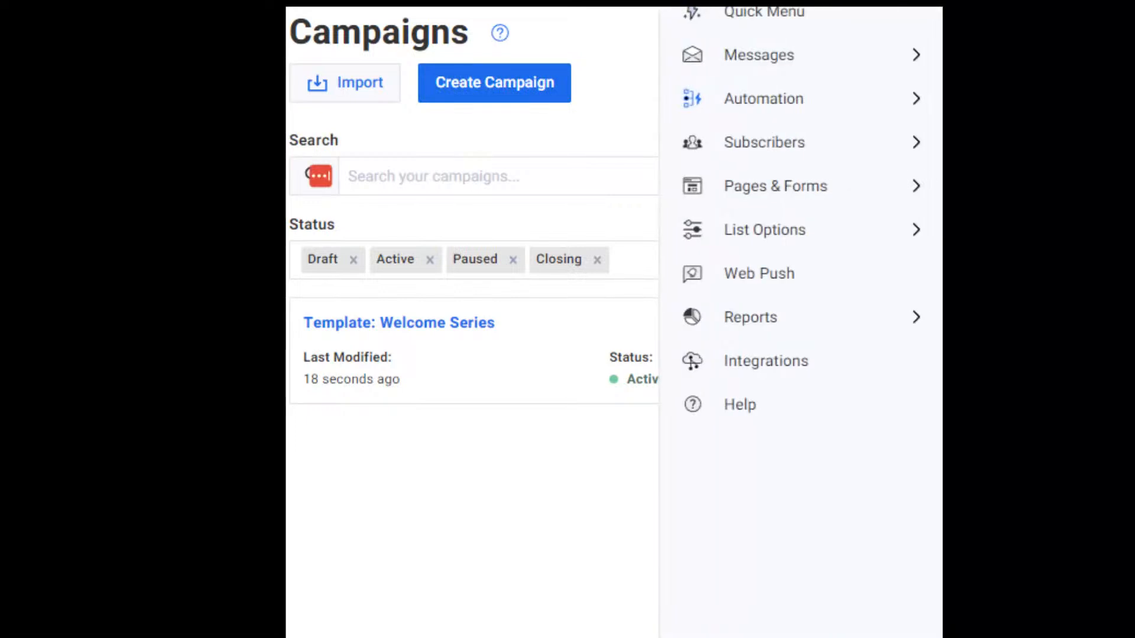
click(881, 102)
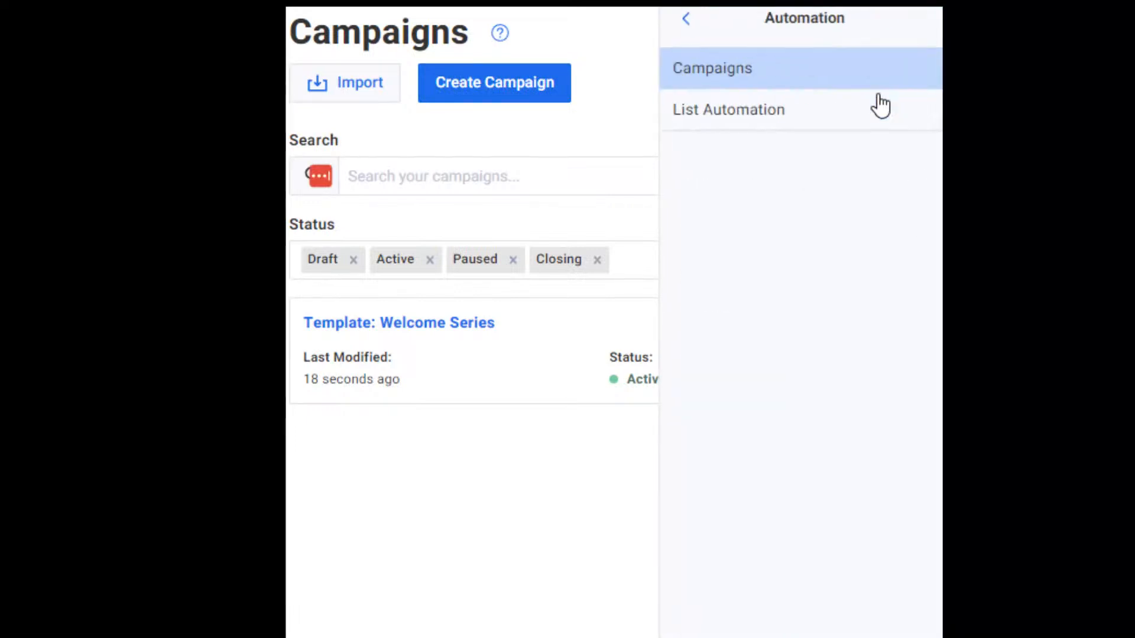
click(748, 117)
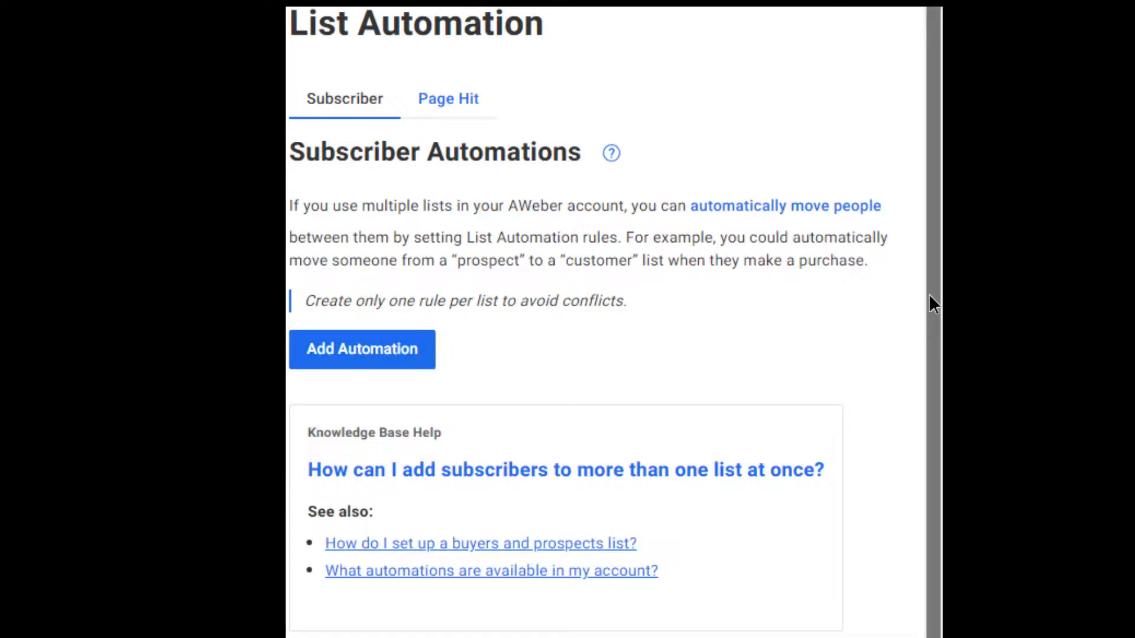
scroll(928, 304, down, 2)
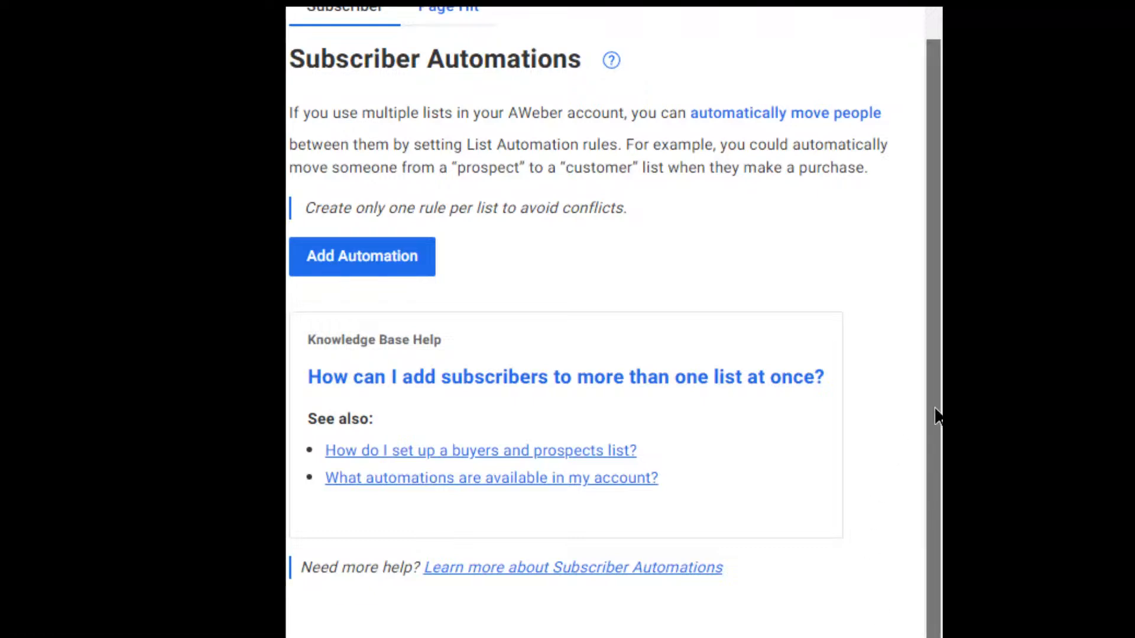
scroll(935, 417, up, 2)
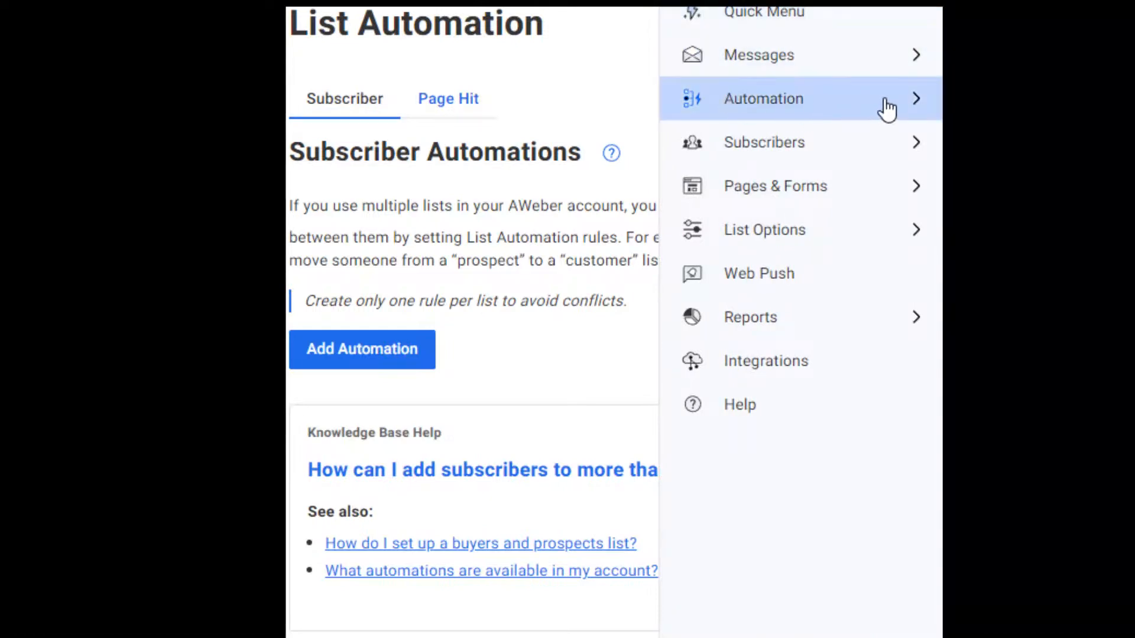
click(908, 106)
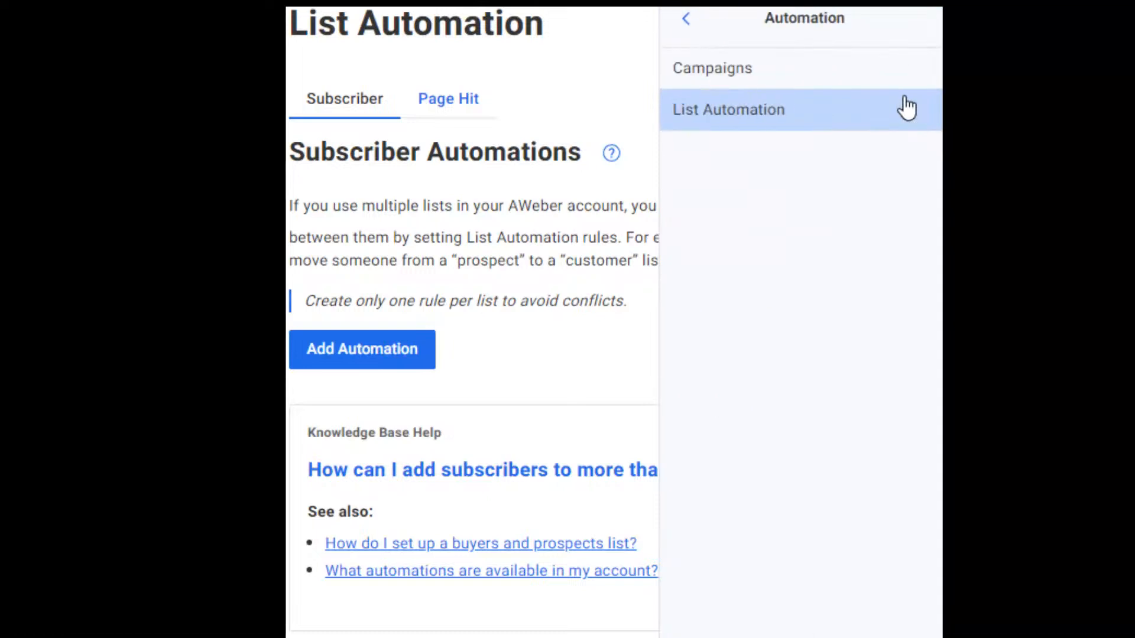
click(761, 86)
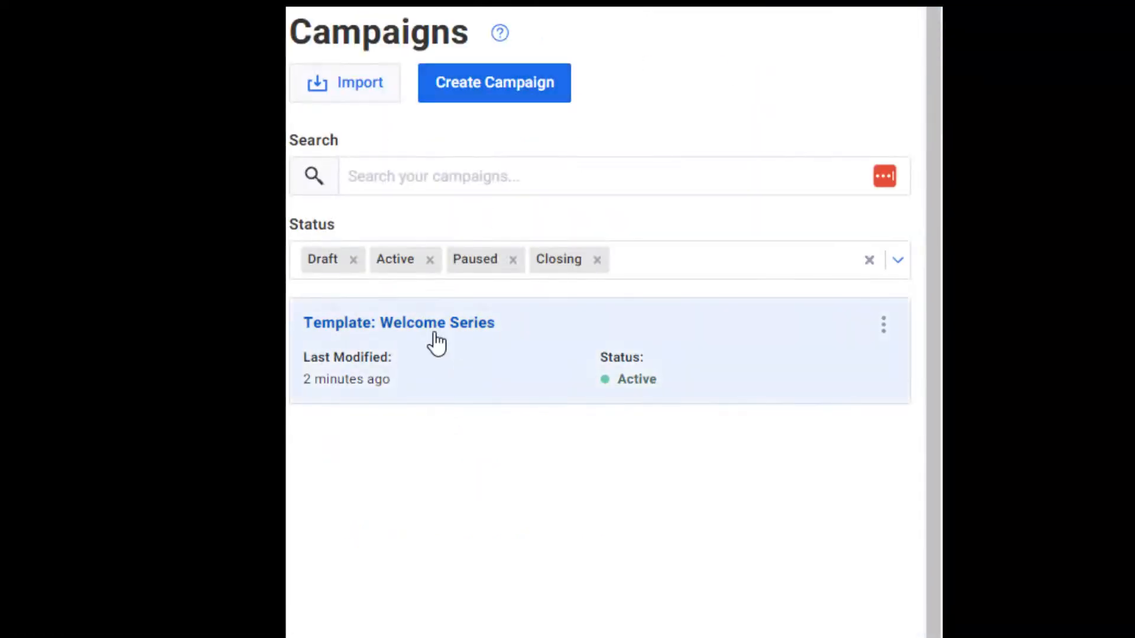
Create a new campaign and pick the Mini-Course template from the template list.
click(527, 84)
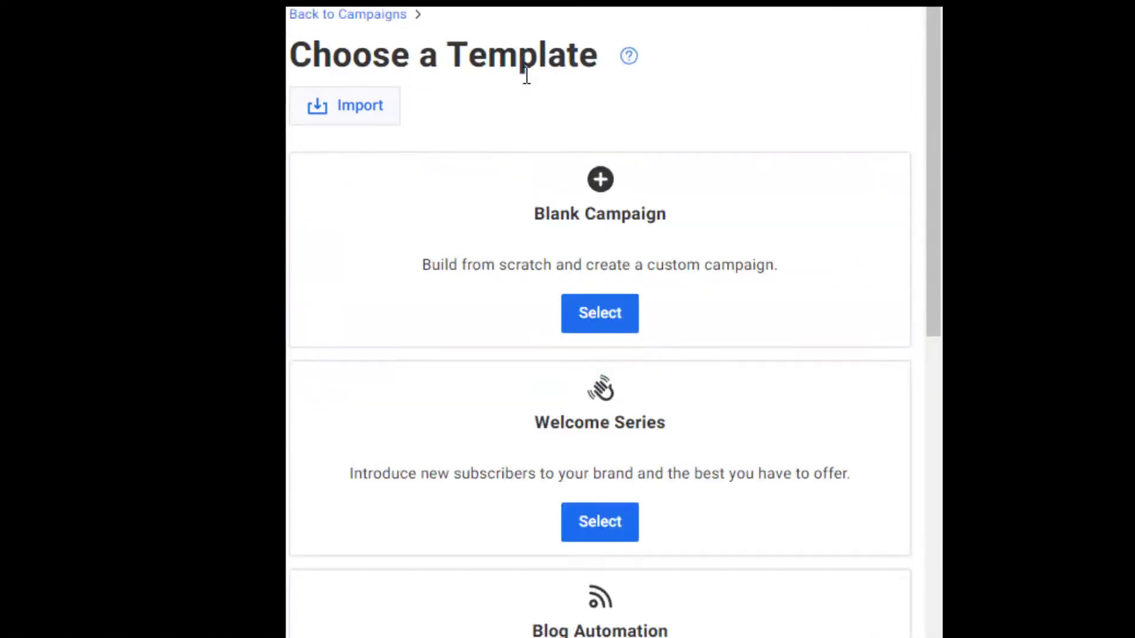
scroll(934, 286, down, 8)
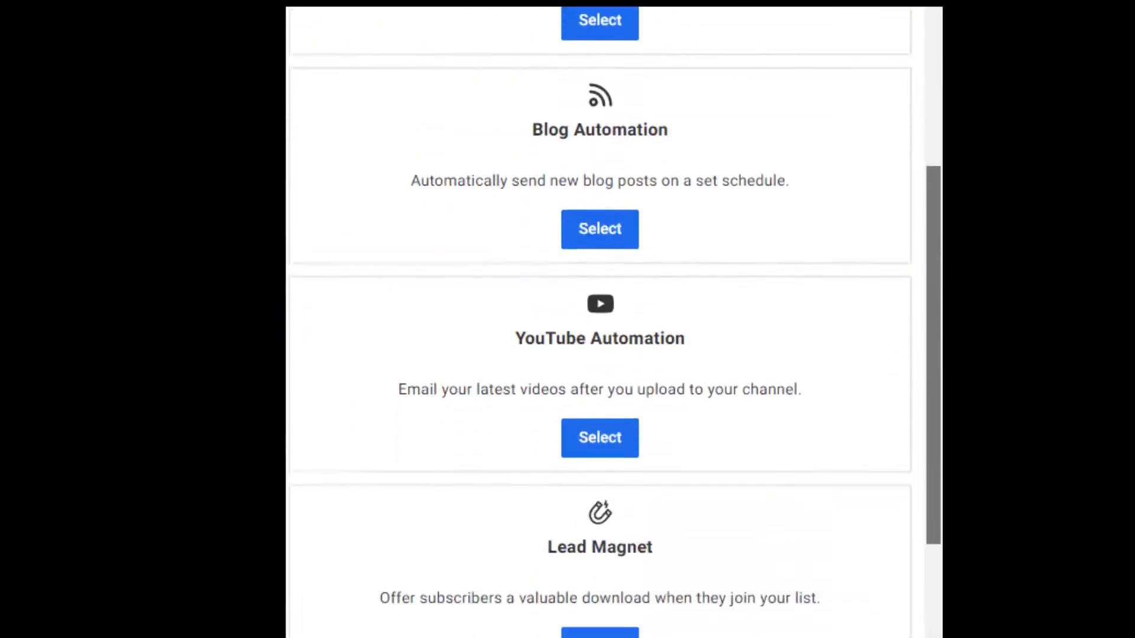
scroll(600, 319, down, 8)
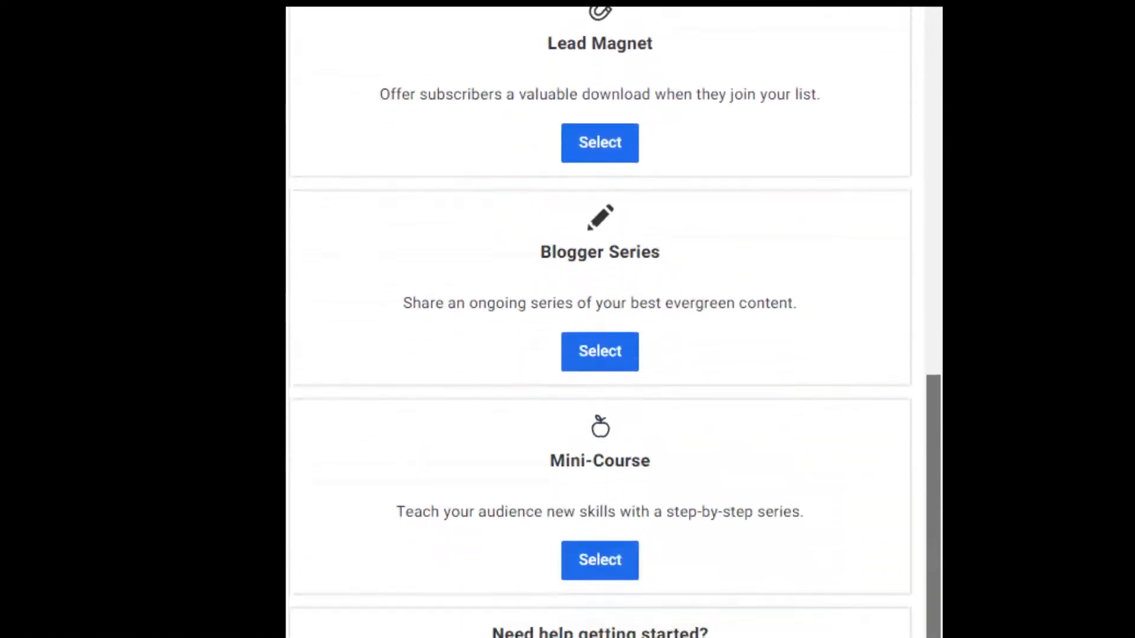
click(600, 569)
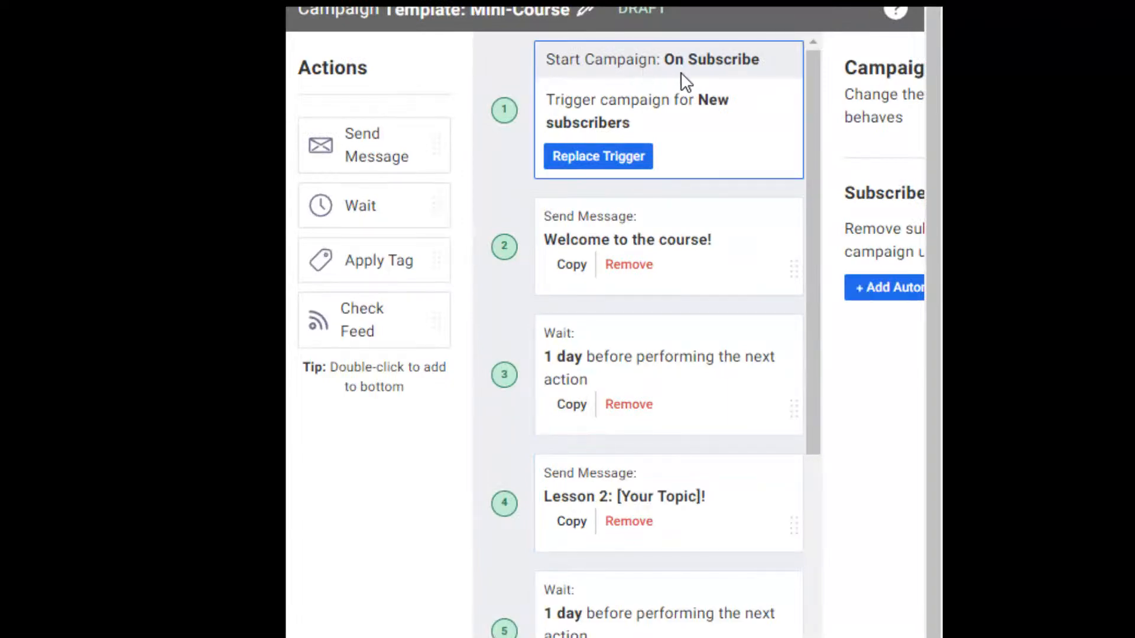
Try the tag-applied and on-subscribe triggers and add a subscriber filter.
click(597, 158)
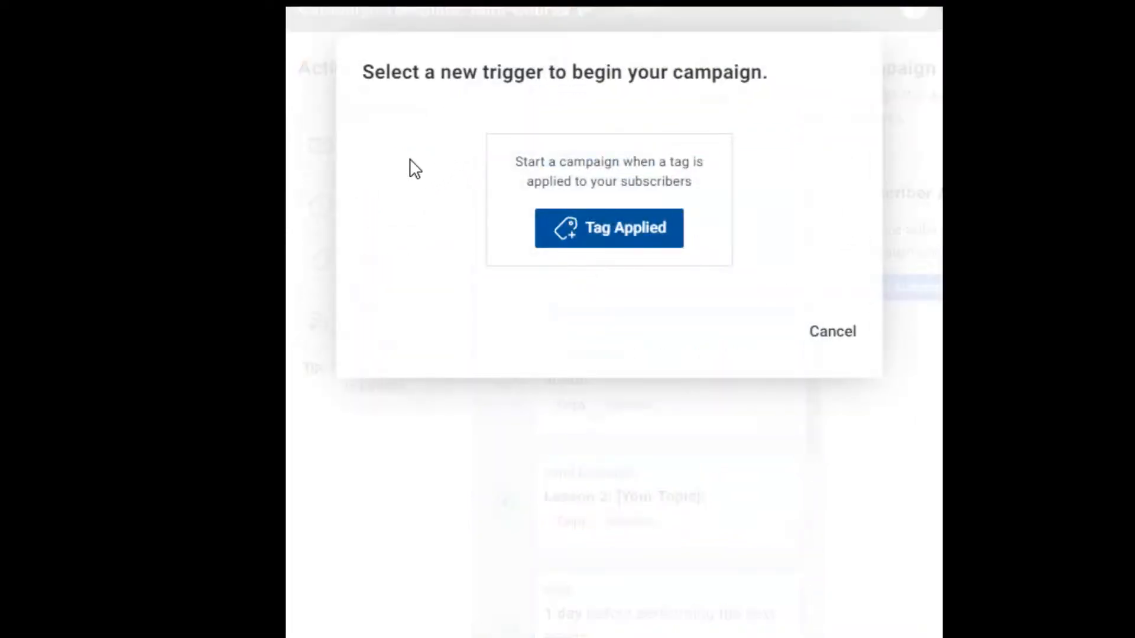
click(618, 243)
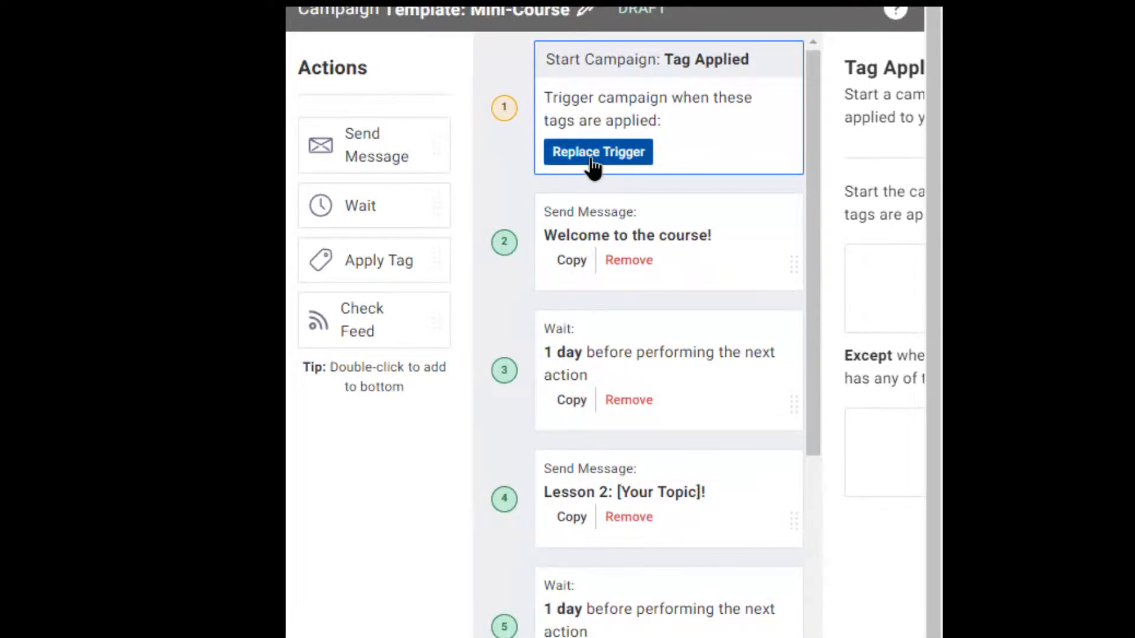
click(596, 158)
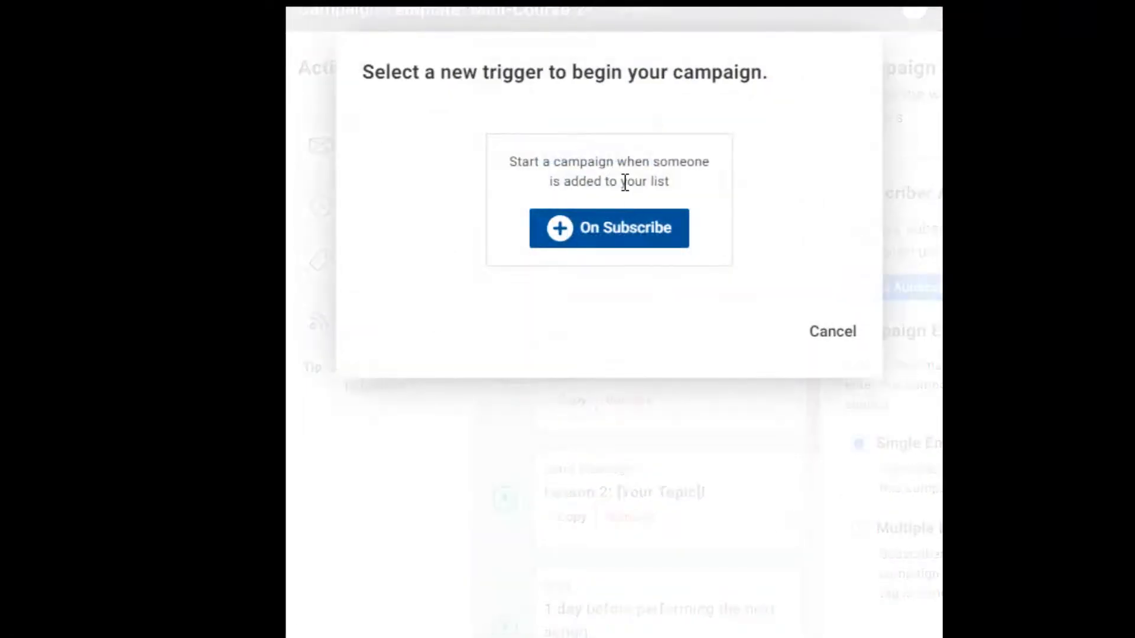
click(609, 230)
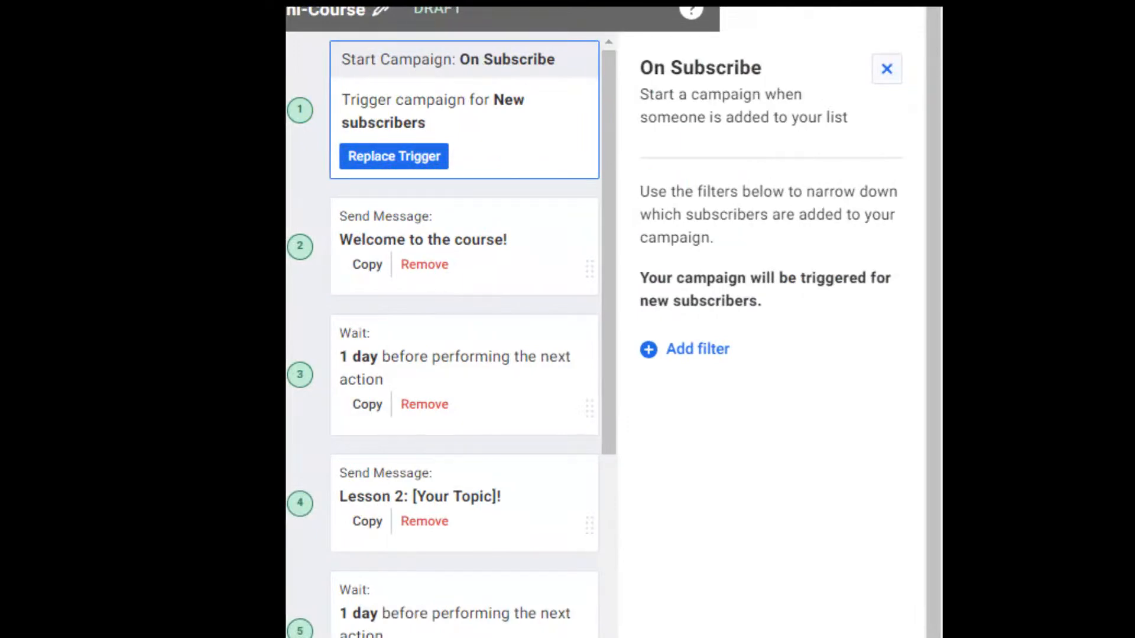
click(674, 350)
Set the Mini-Course campaign to start when the tag 'minicourse' is applied.
click(421, 163)
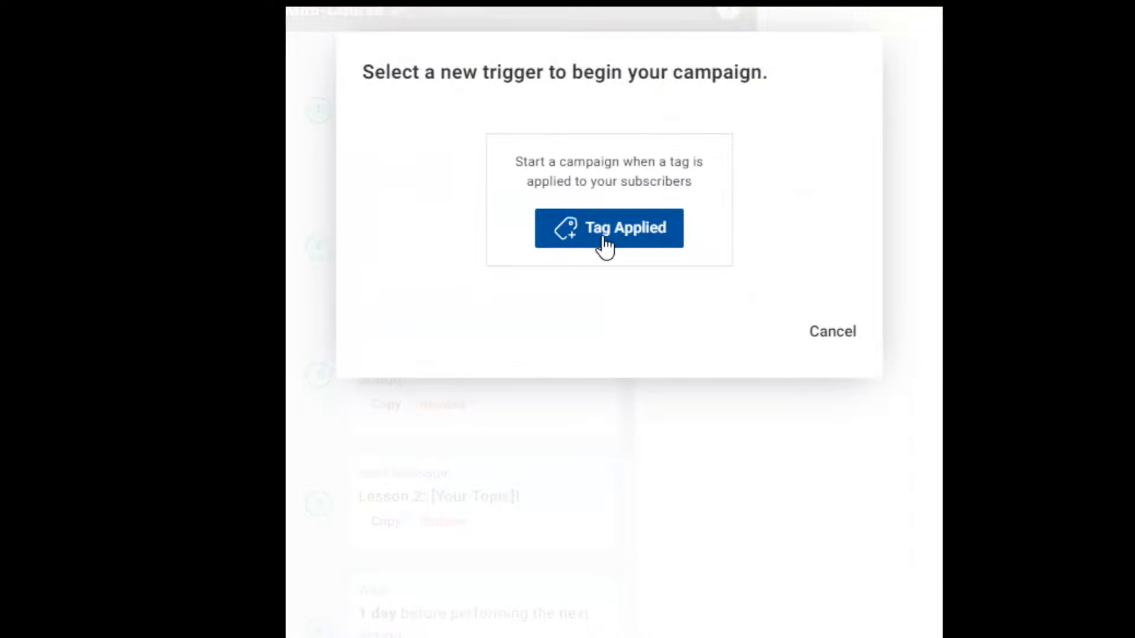
click(567, 239)
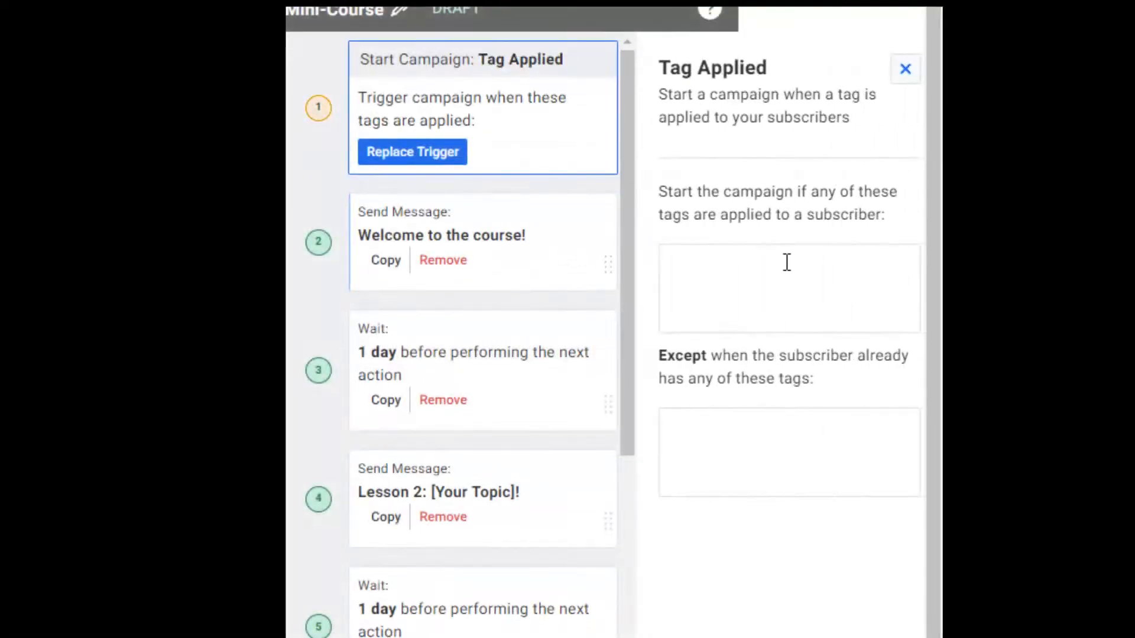
click(719, 281)
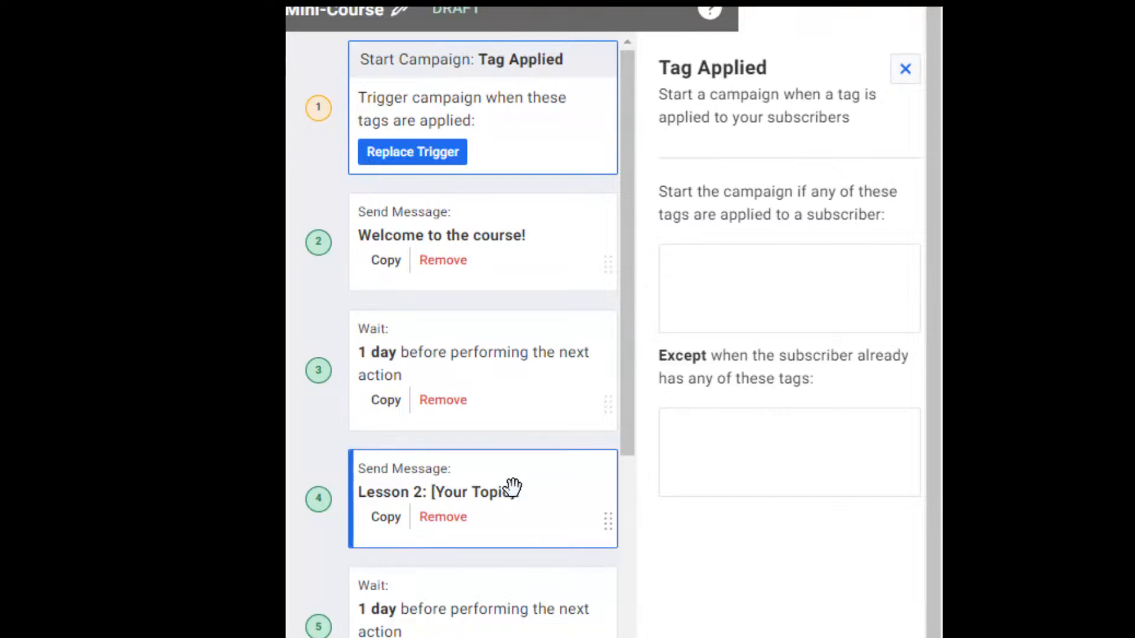
text(minicourse)
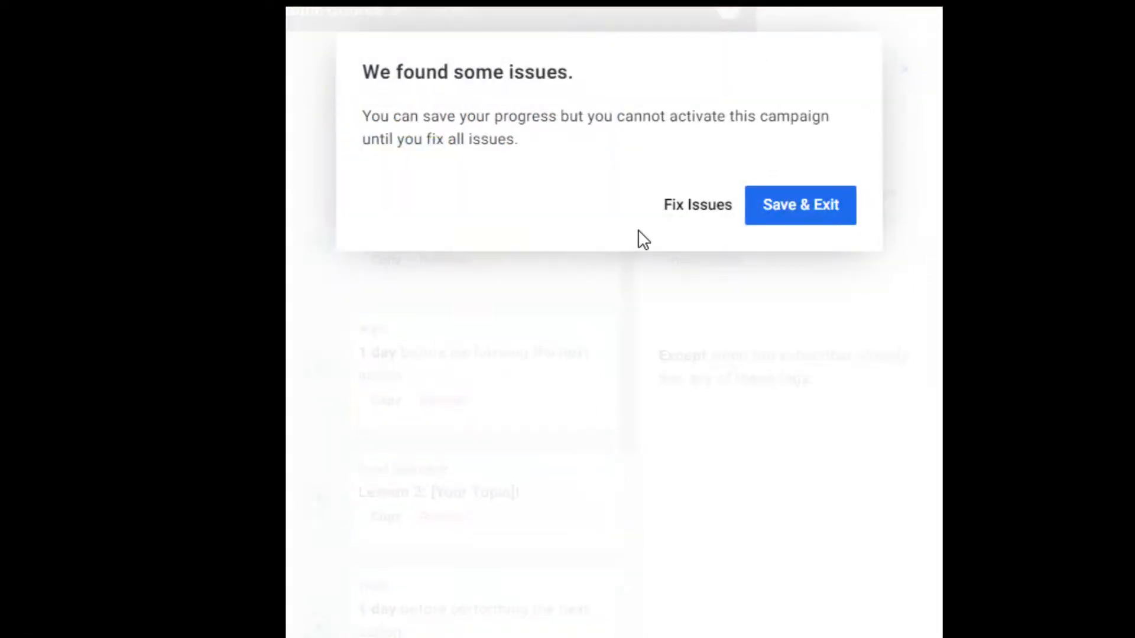
Change the Mini-Course trigger from On Subscribe to Tag Applied.
click(695, 207)
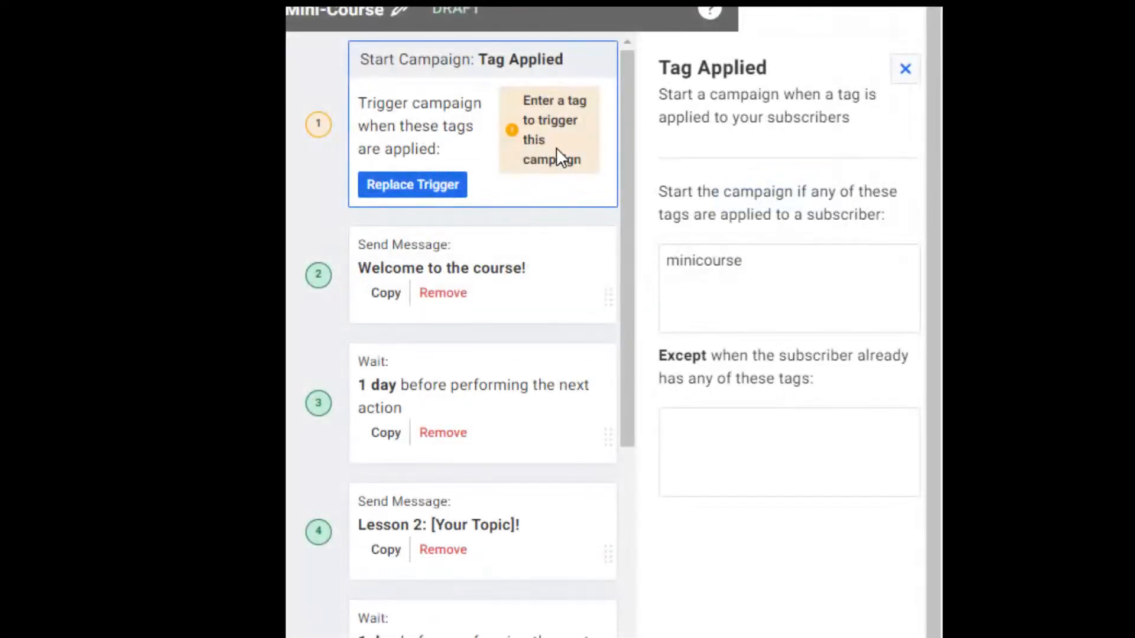
click(392, 188)
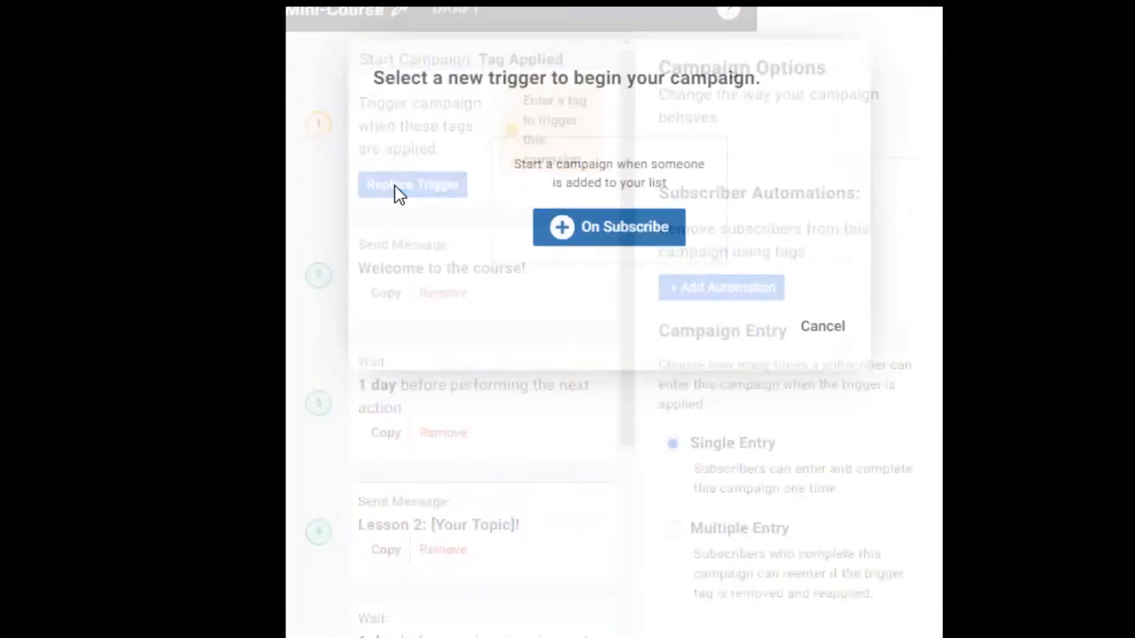
click(574, 234)
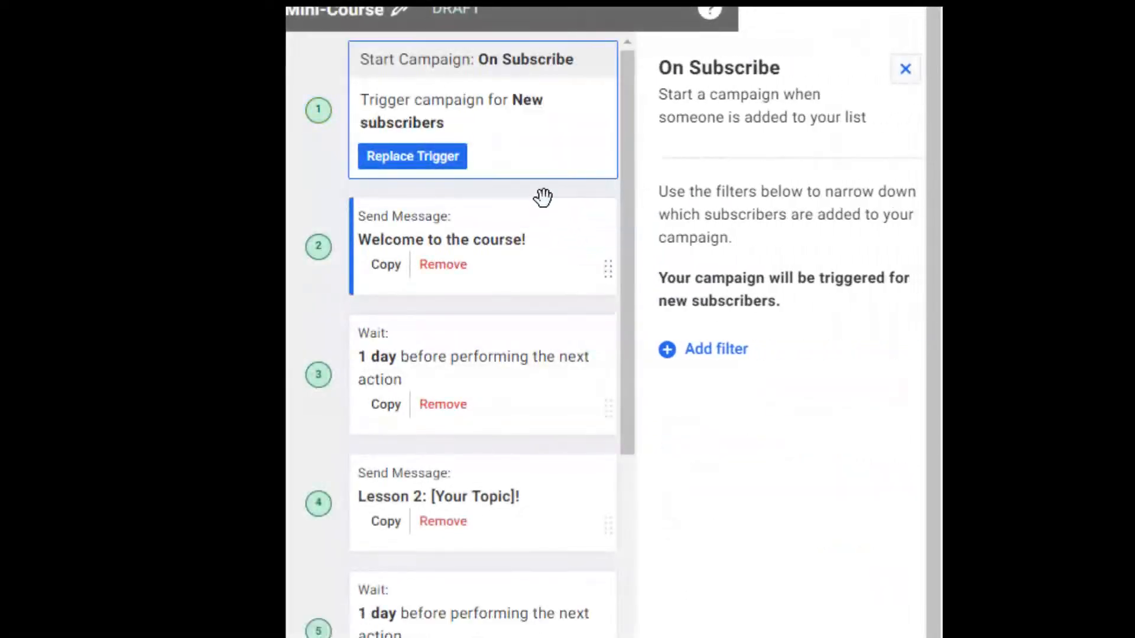
click(414, 157)
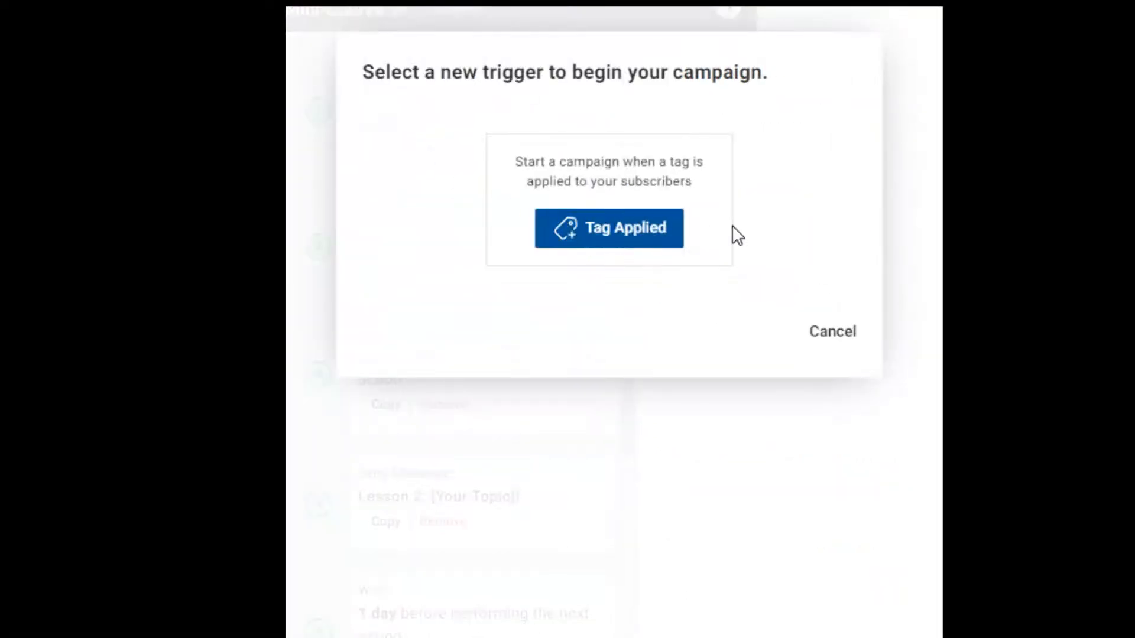
click(555, 231)
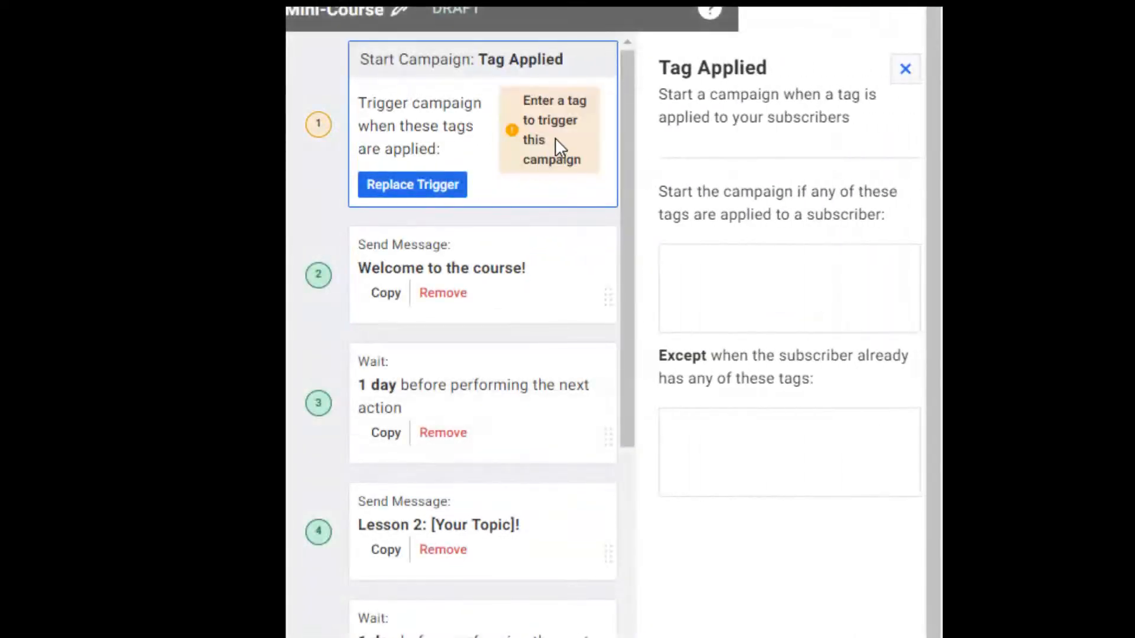
Use 'minicourse' as the trigger tag and save the campaign as a draft.
click(679, 270)
text(minicourse)
click(405, 184)
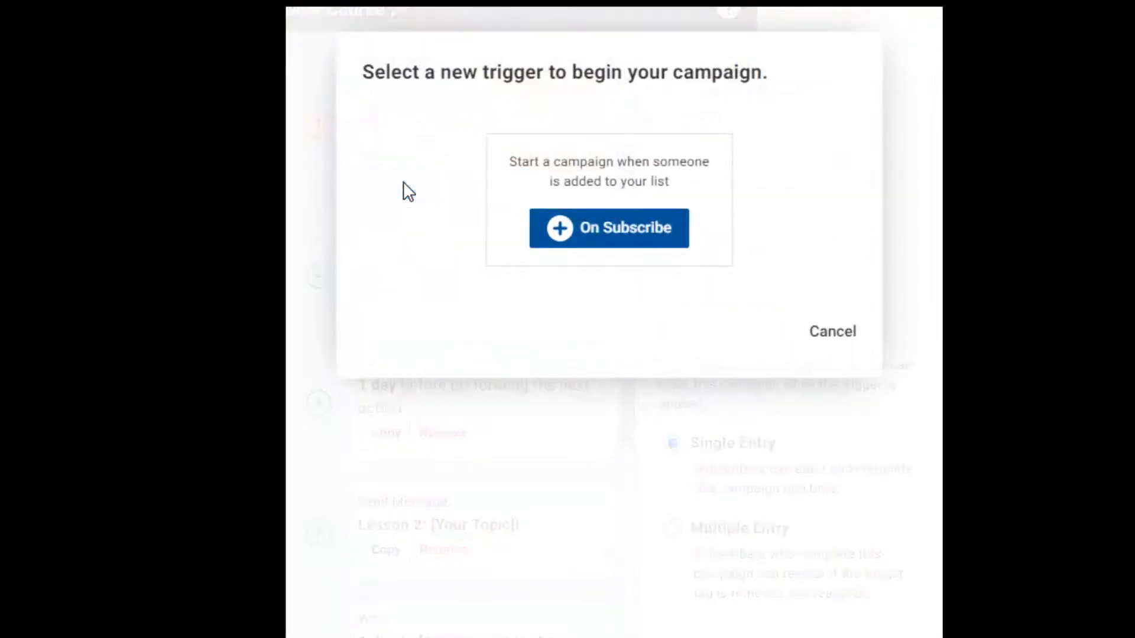
click(827, 332)
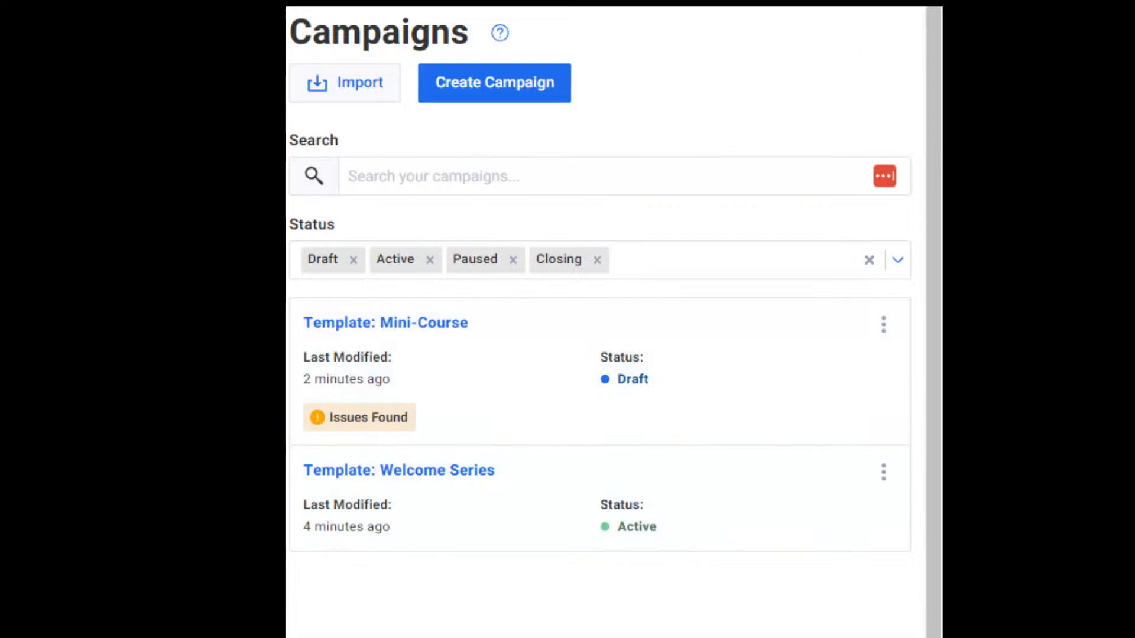
Start a new broadcast under Messages > Broadcasts using the Drag & Drop Email Builder.
click(910, 8)
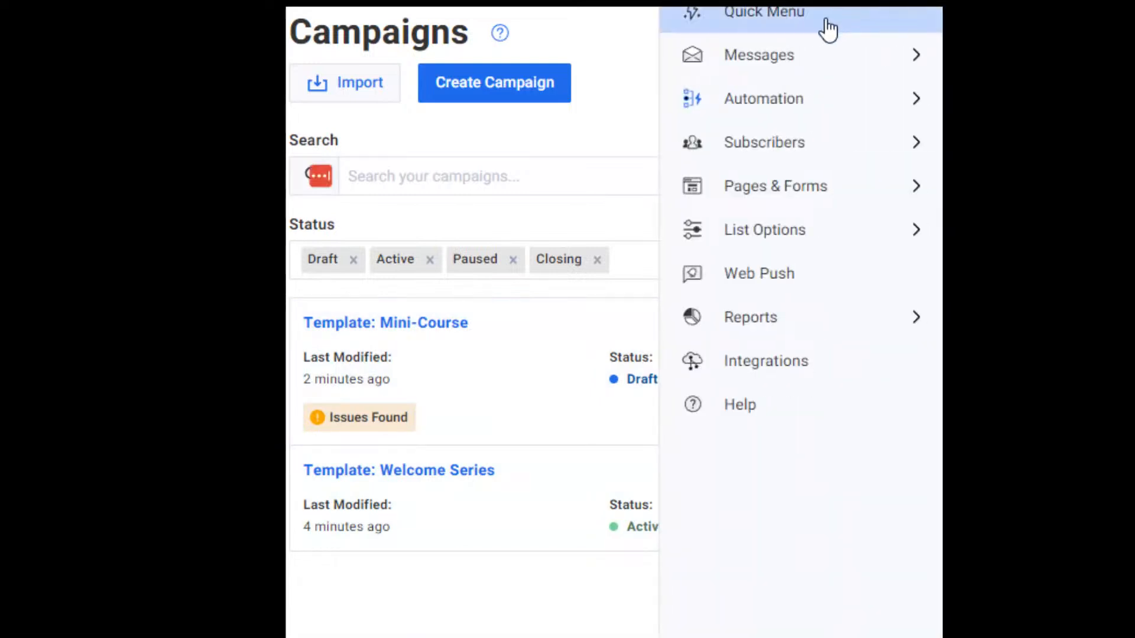
click(813, 58)
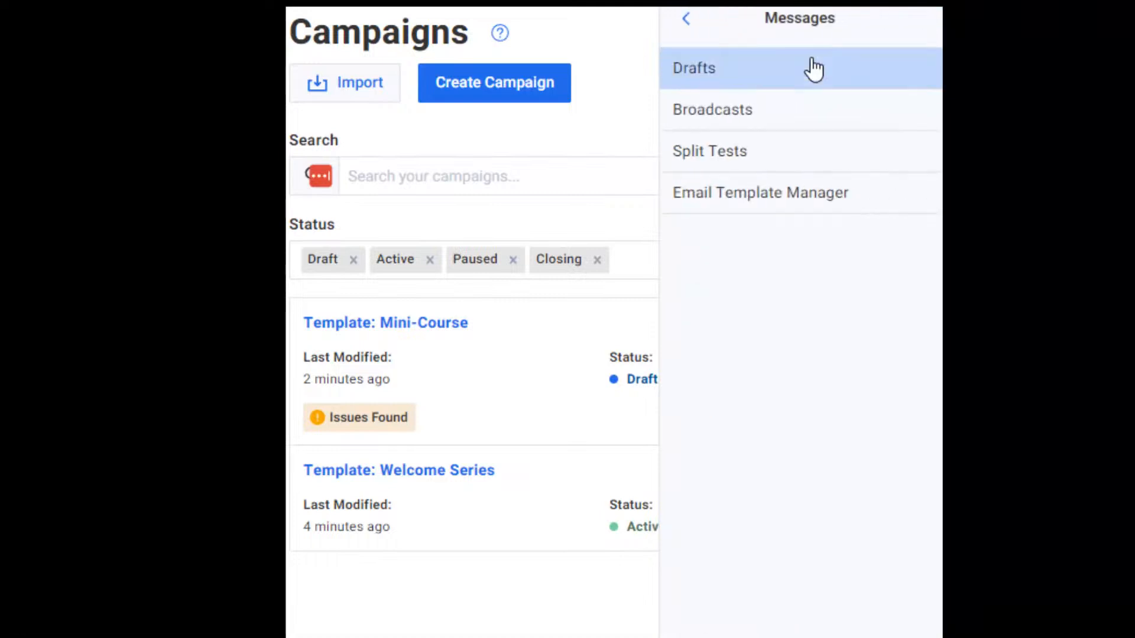
click(713, 111)
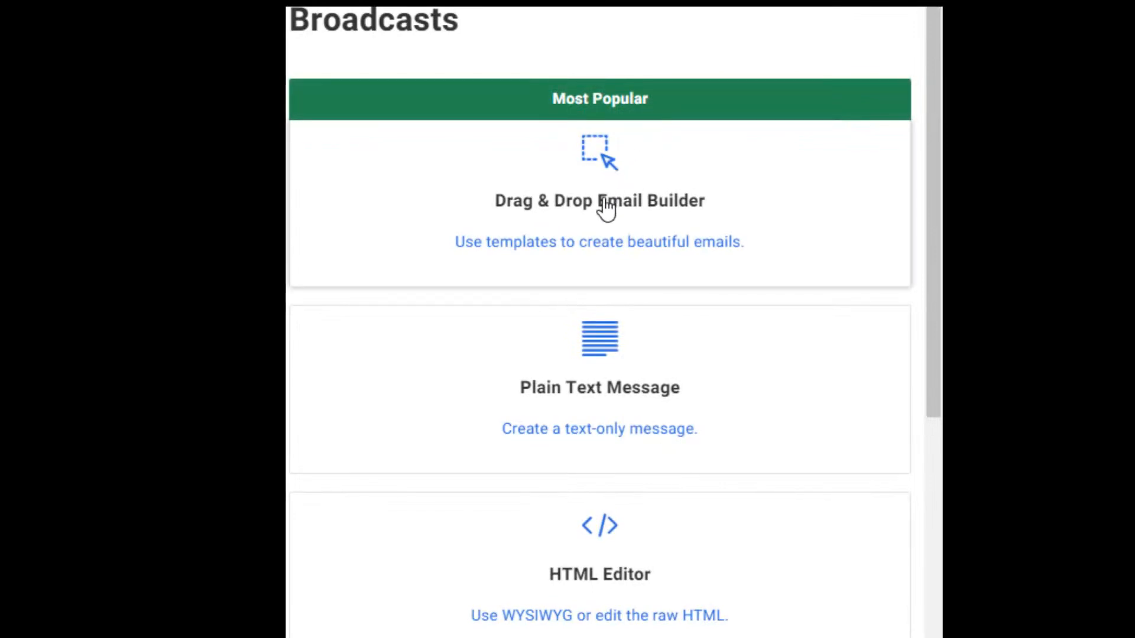
click(540, 200)
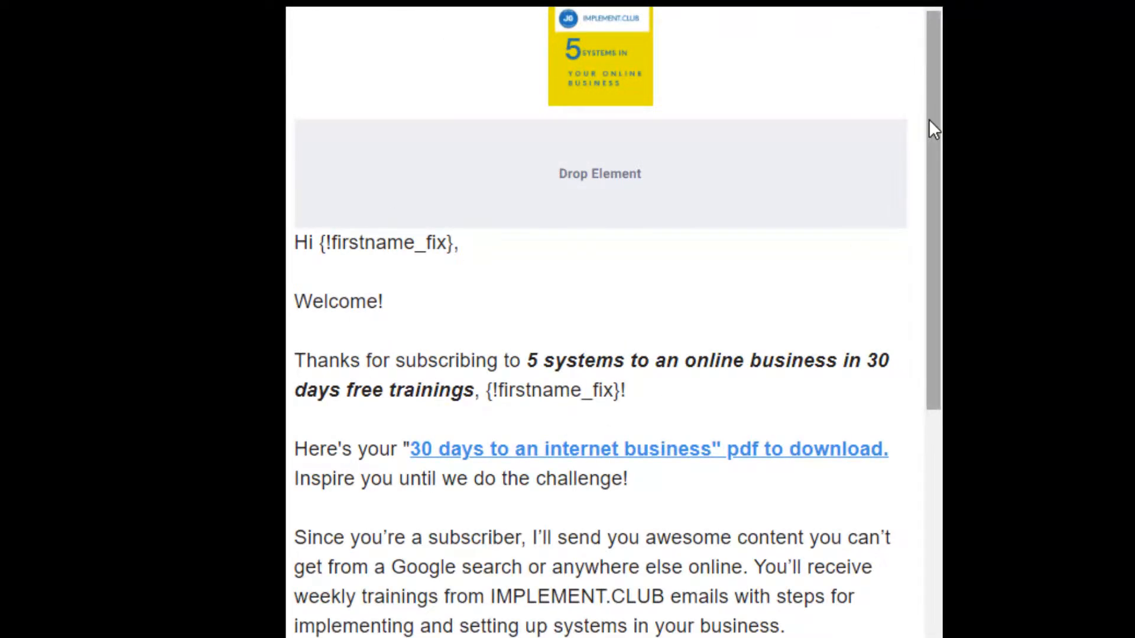
drag(929, 120, 938, 269)
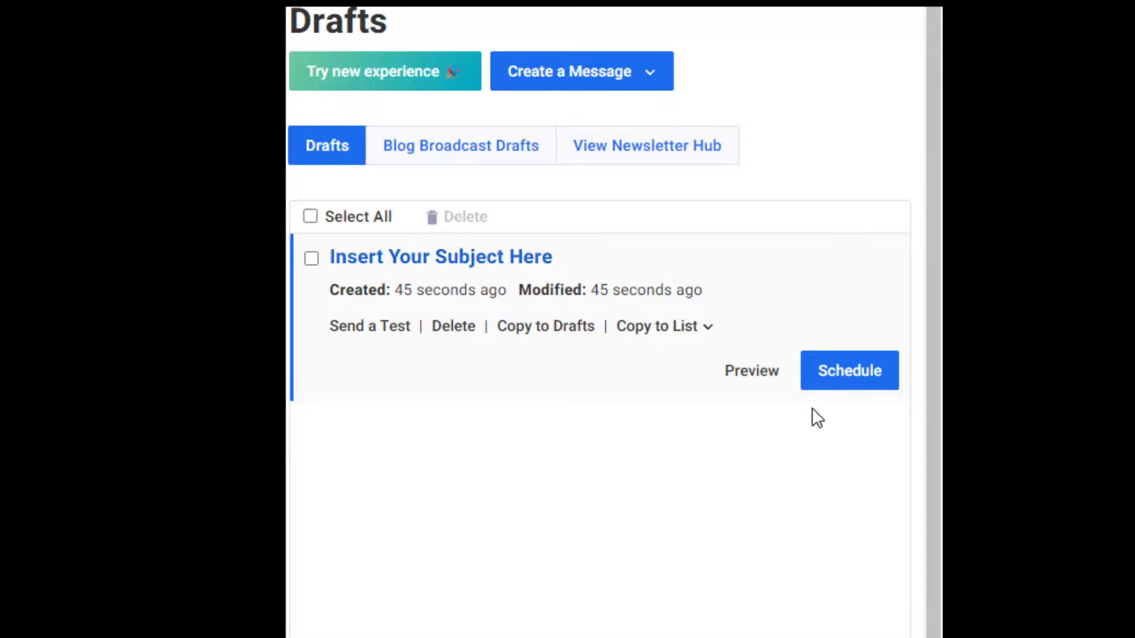
Add the Finding Your Purpose TV and Easy TV SHOW Blueprint lists as broadcast recipients.
click(849, 381)
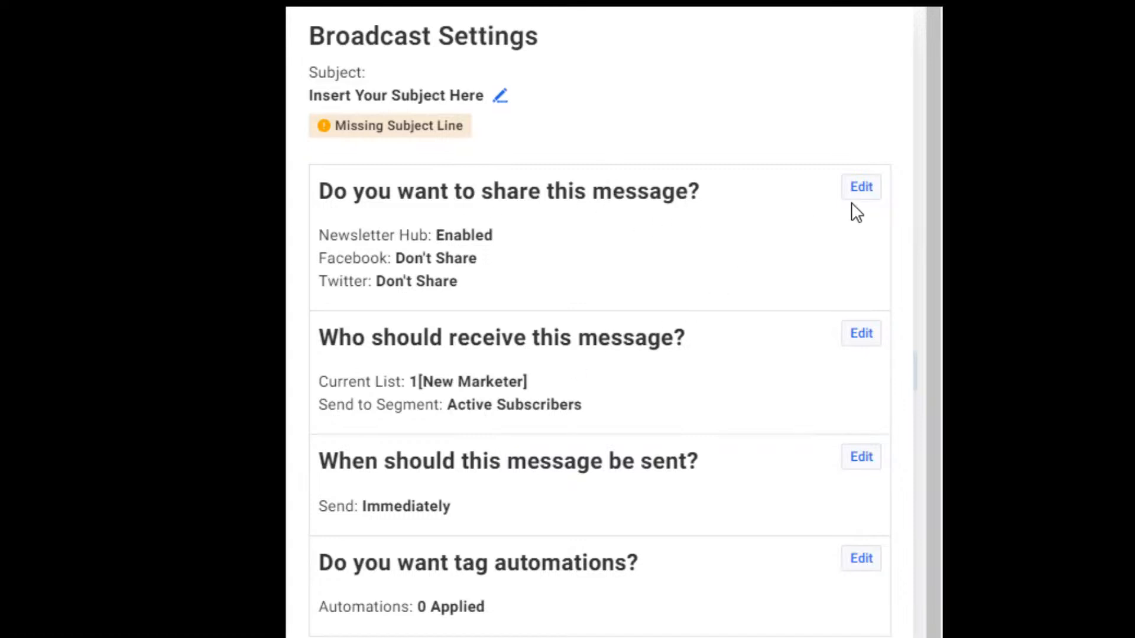
click(865, 335)
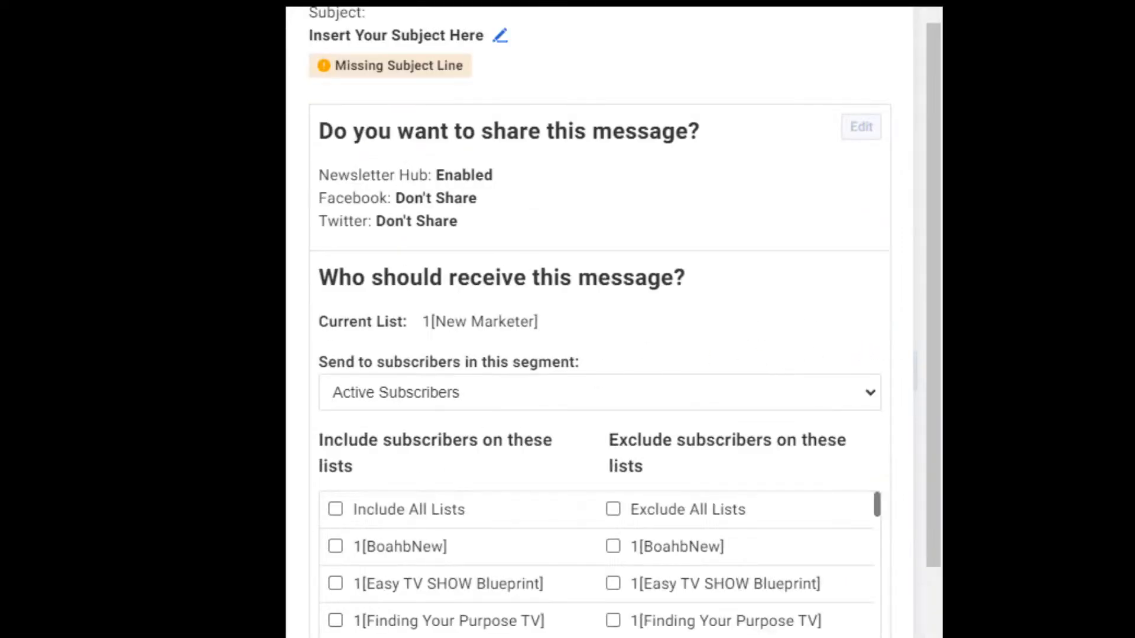
click(335, 622)
click(335, 585)
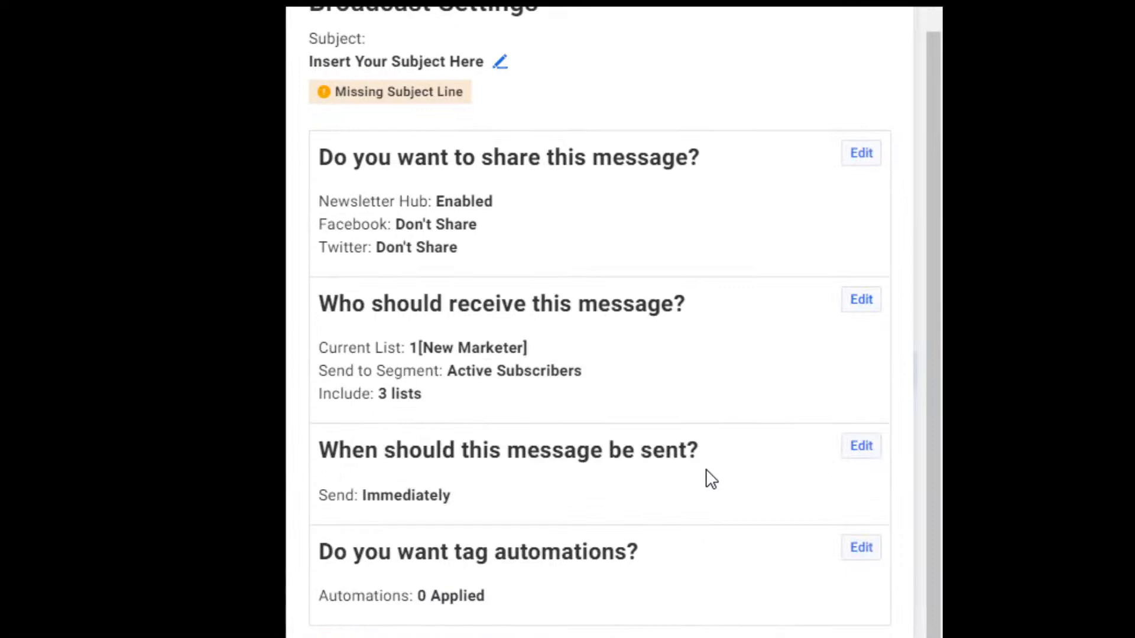
Schedule the broadcast to send on Wed, Sep 13 at 12:00 AM PDT.
click(861, 446)
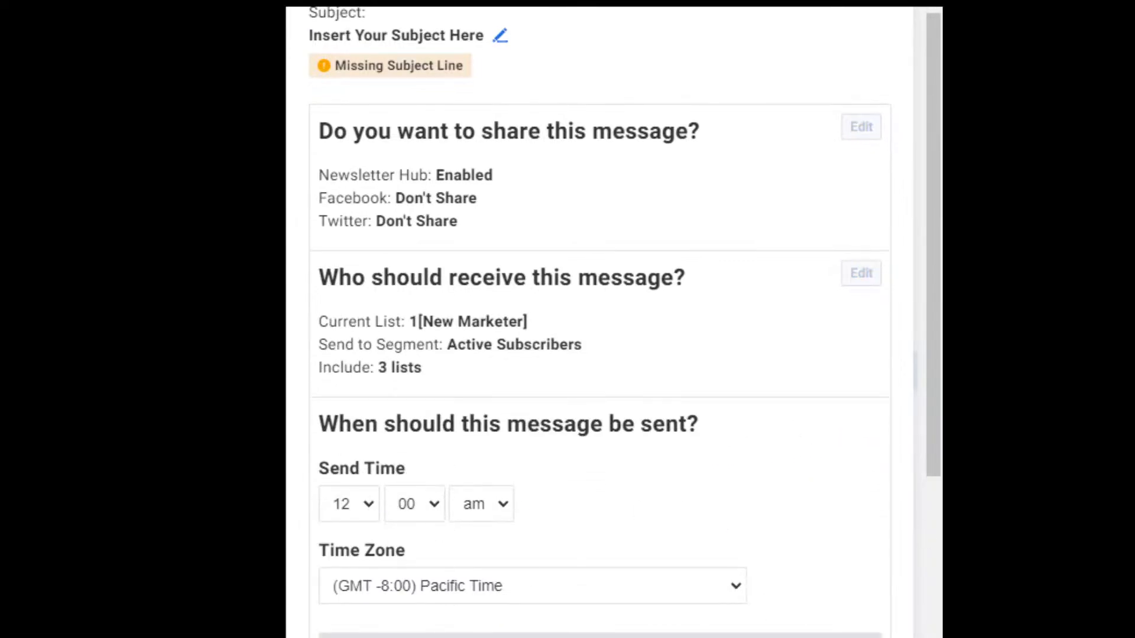
drag(930, 342, 932, 537)
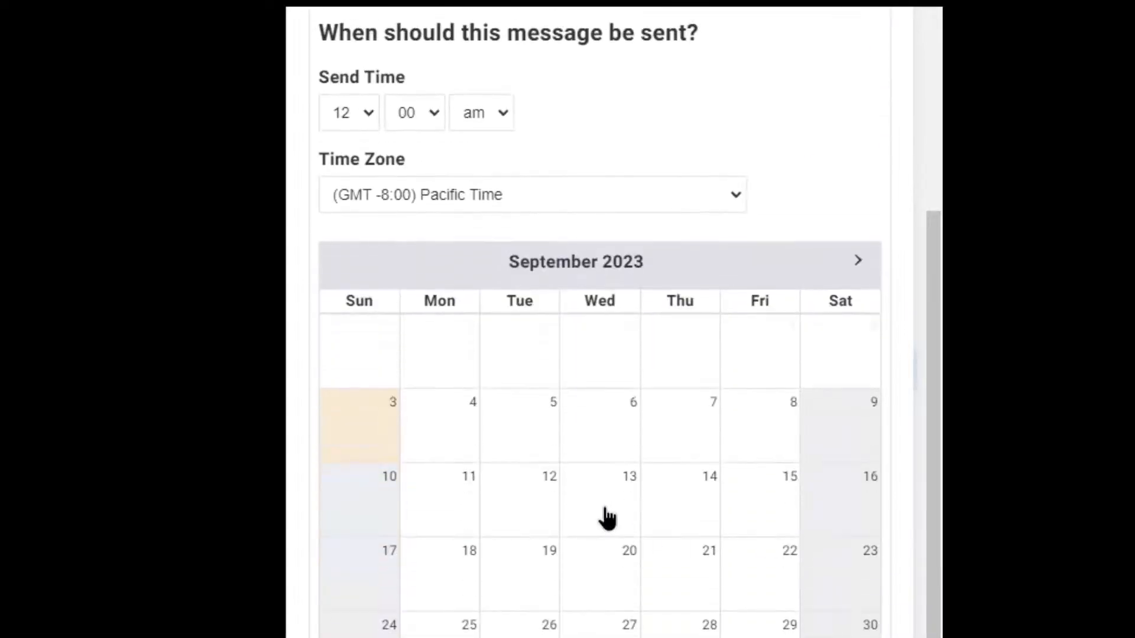
click(607, 518)
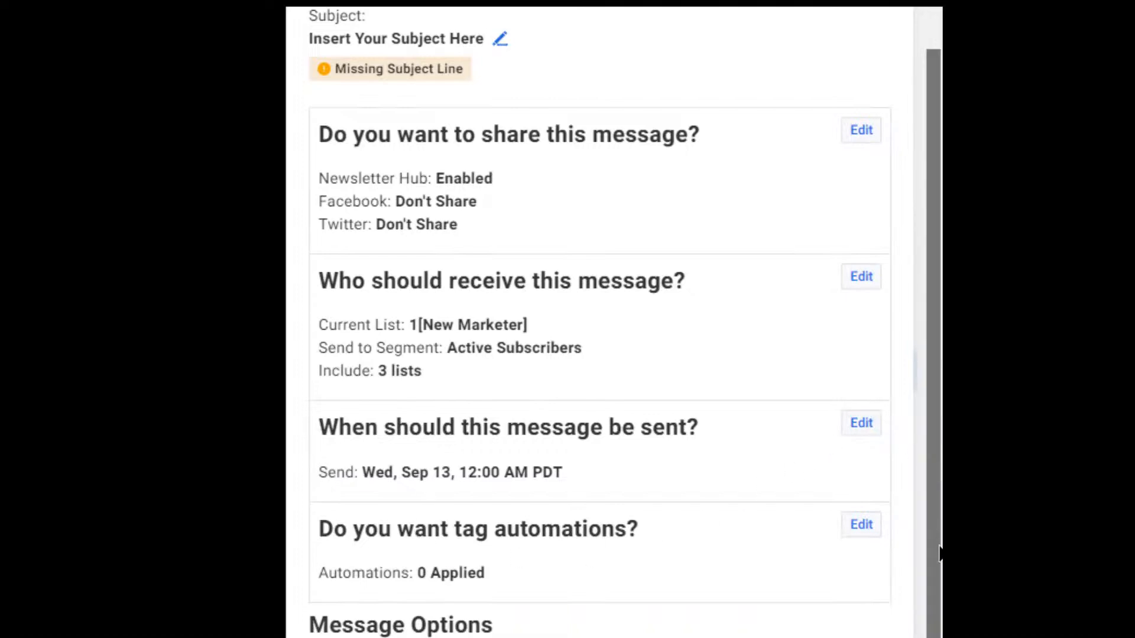
Add the tag 'interested' for clicks on the aweber.com link and apply the tag automations.
click(862, 529)
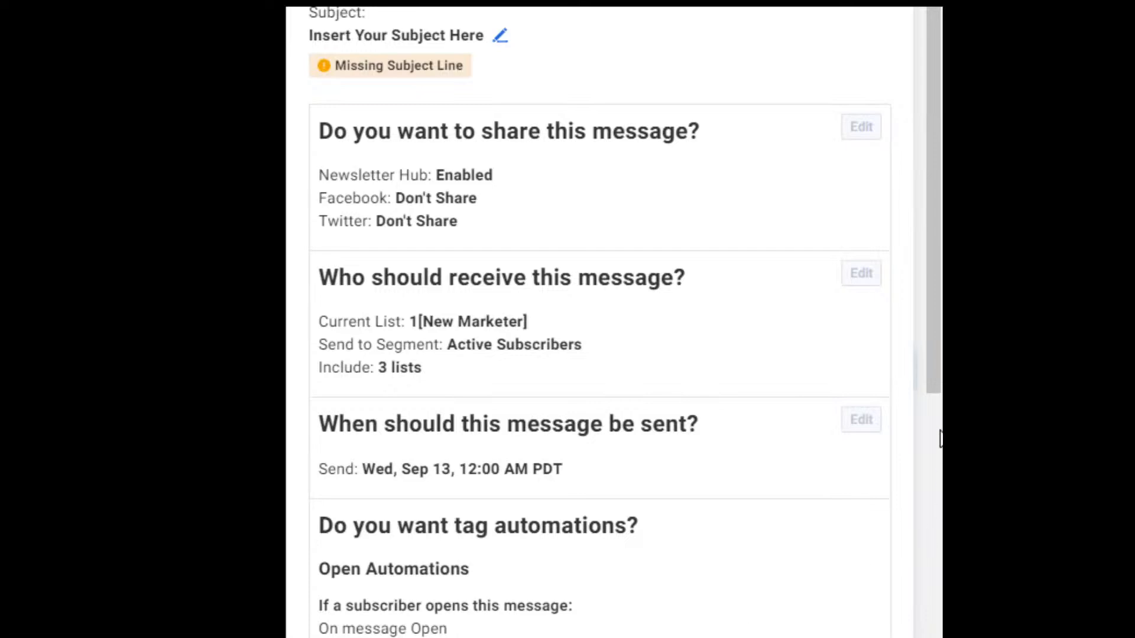
drag(938, 323, 936, 517)
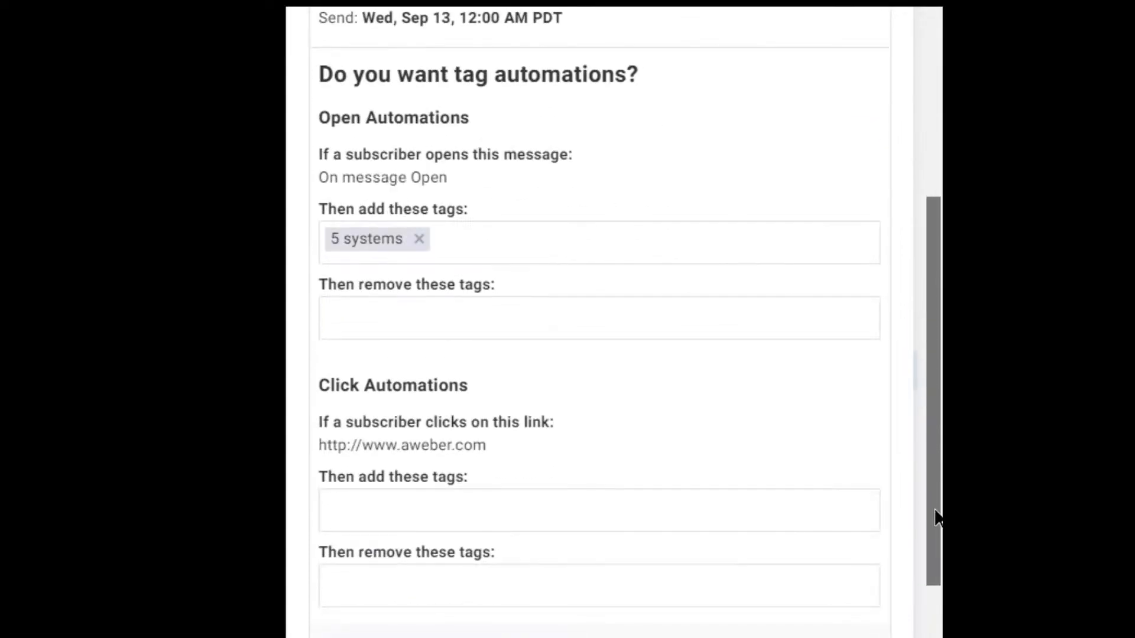
drag(935, 517, 938, 574)
click(407, 420)
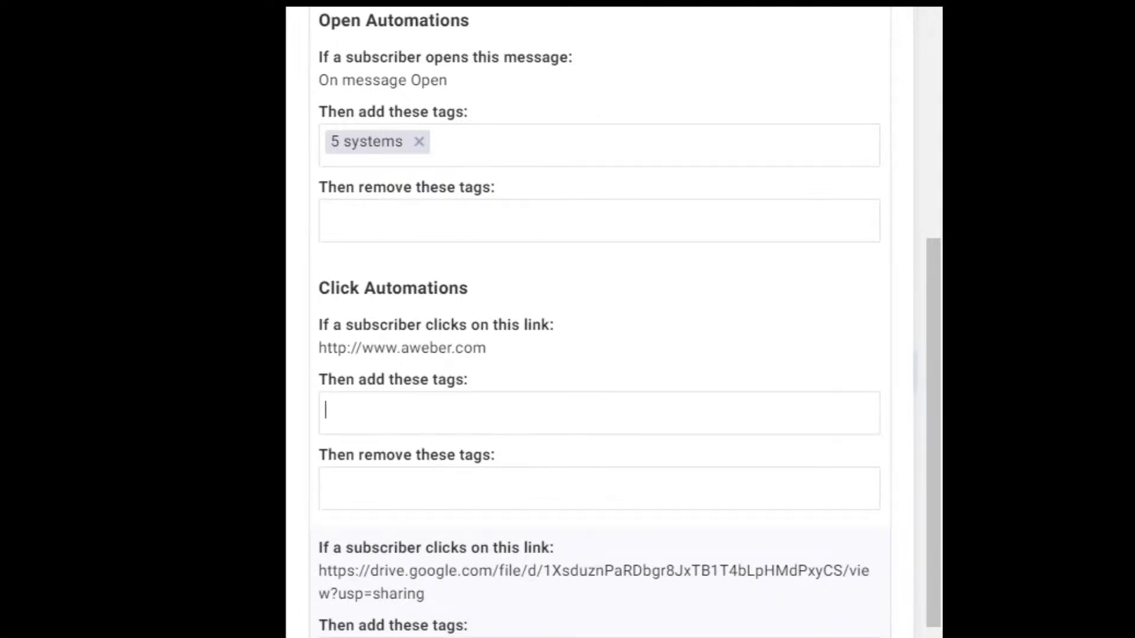
text(c)
key(BackSpace)
text(interested)
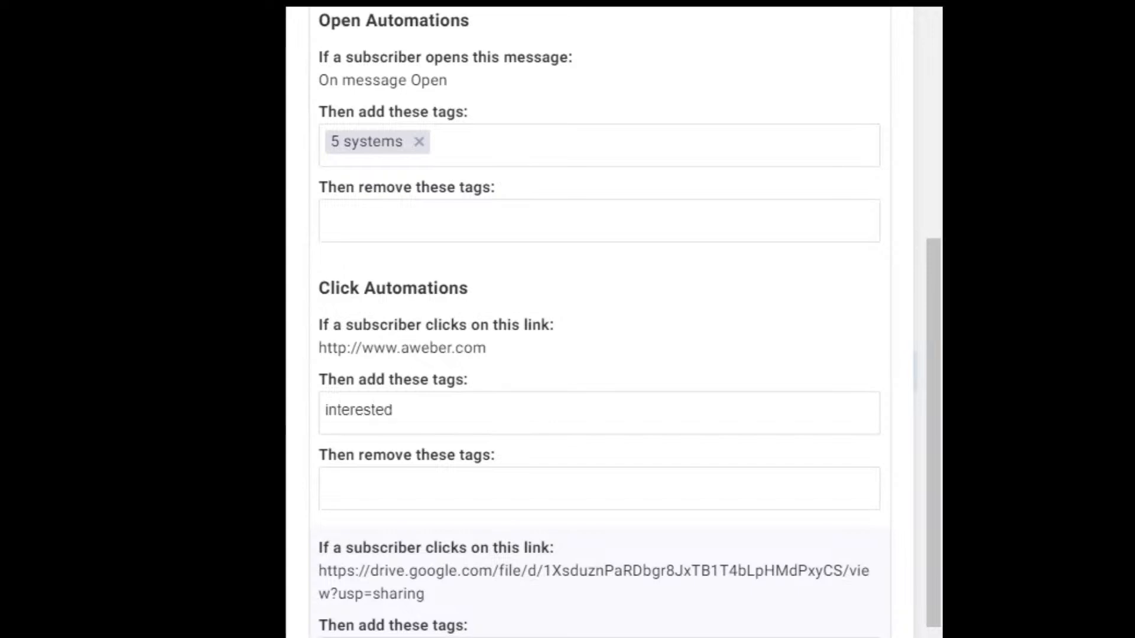
drag(931, 490, 929, 637)
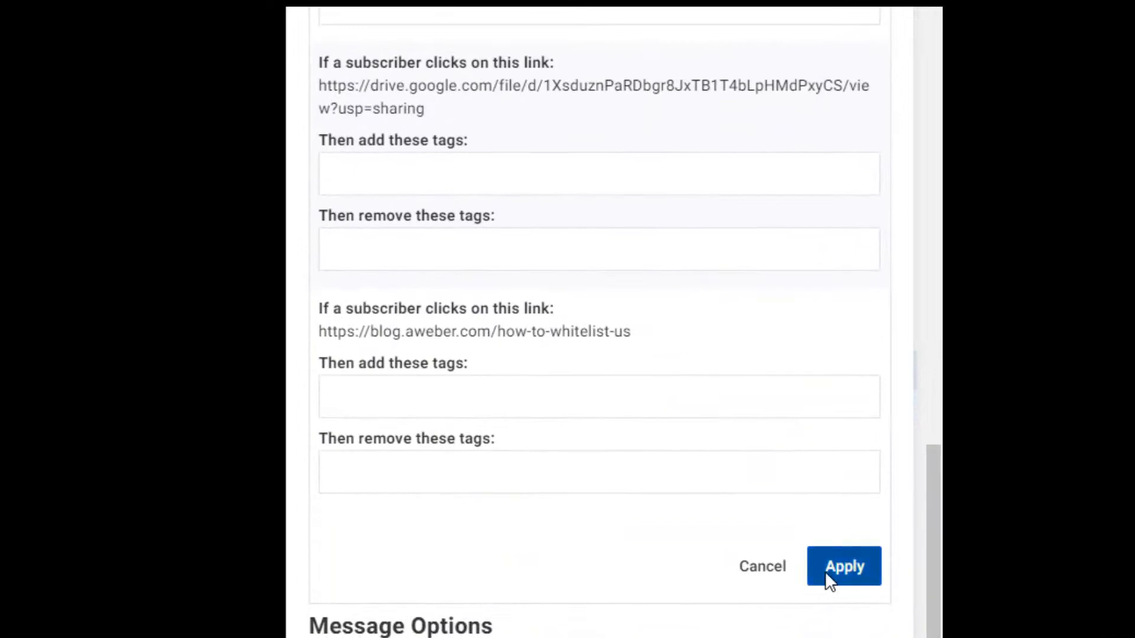
click(826, 572)
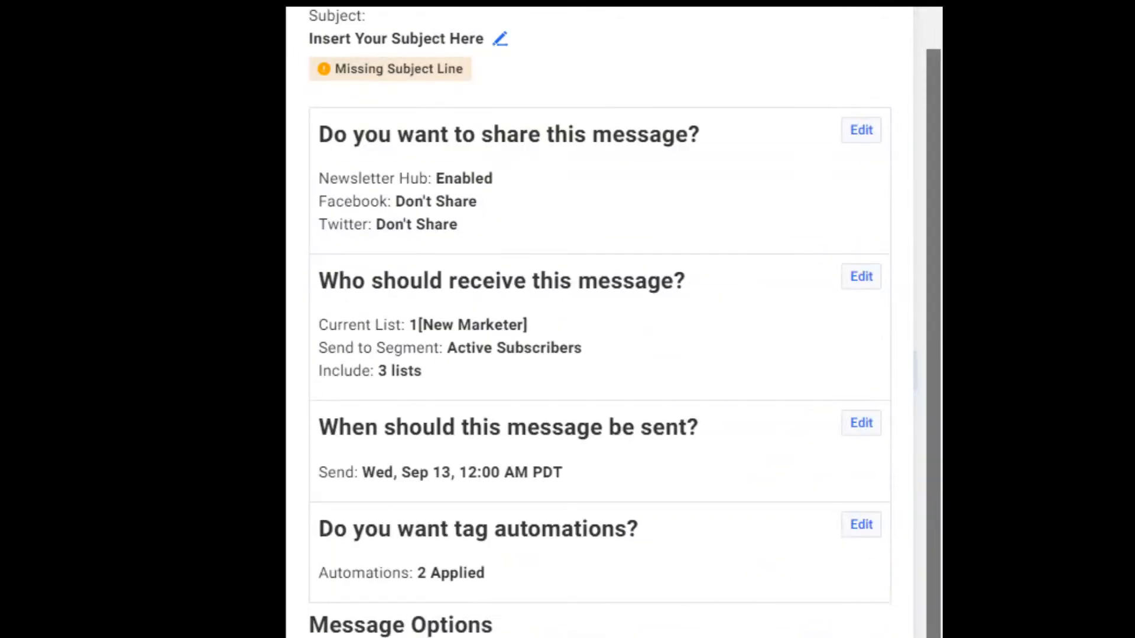